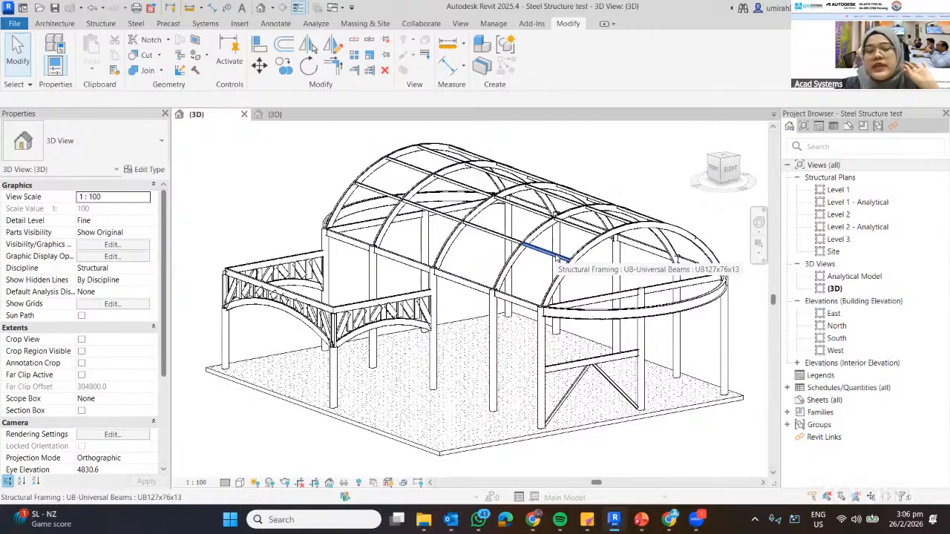
- Examine the arched roof beams, curved end beam and trusses of the finished structure in 3D
{"action": "scroll", "coordinate": [553, 300], "scroll_direction": "up", "scroll_amount": 5}
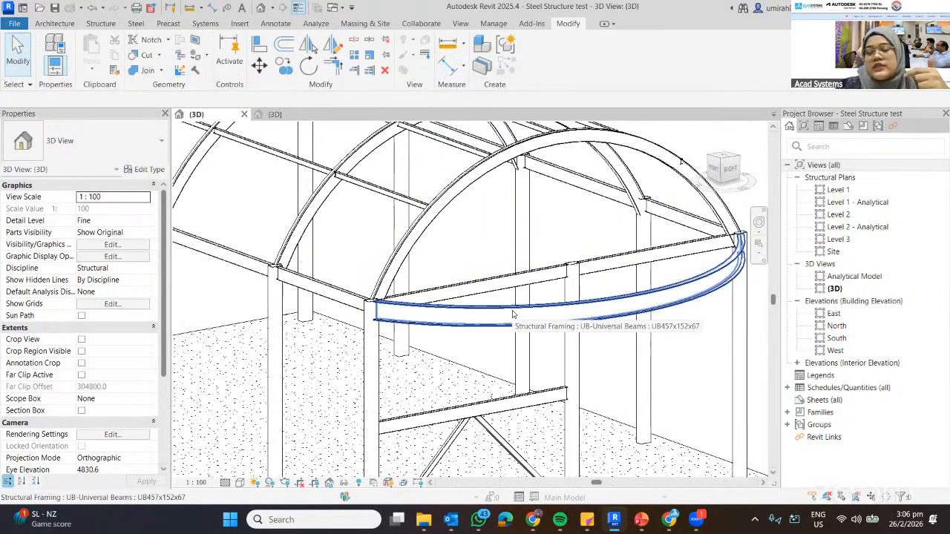
{"action": "scroll", "coordinate": [512, 314], "scroll_direction": "down", "scroll_amount": 3}
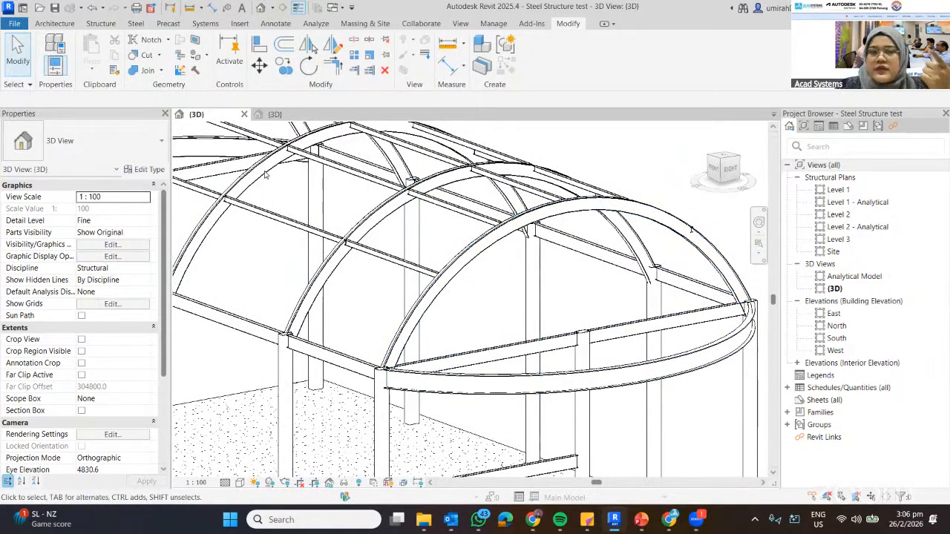
{"action": "scroll", "coordinate": [420, 201], "scroll_direction": "up", "scroll_amount": 4}
{"action": "middle_click_drag", "start_coordinate": [395, 263], "coordinate": [349, 326]}
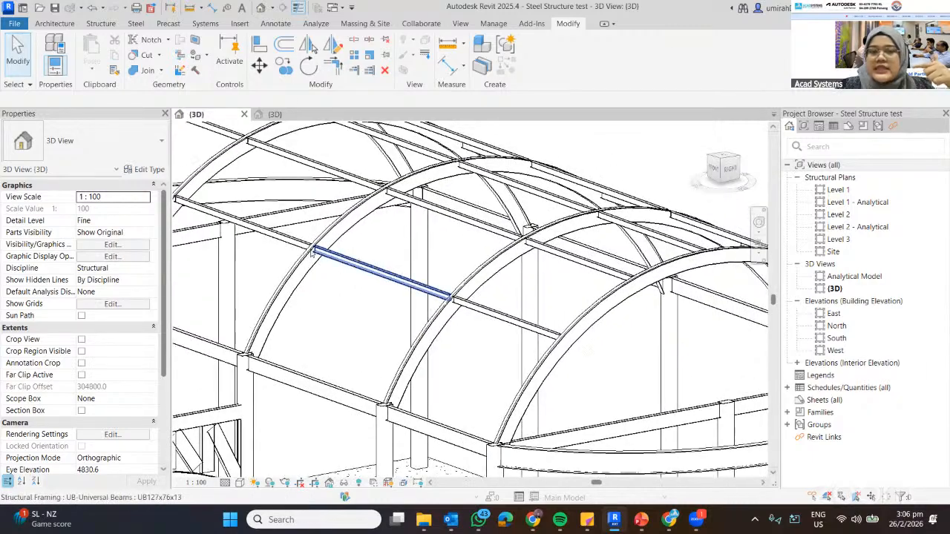
{"action": "middle_click_drag", "start_coordinate": [249, 227], "coordinate": [338, 272]}
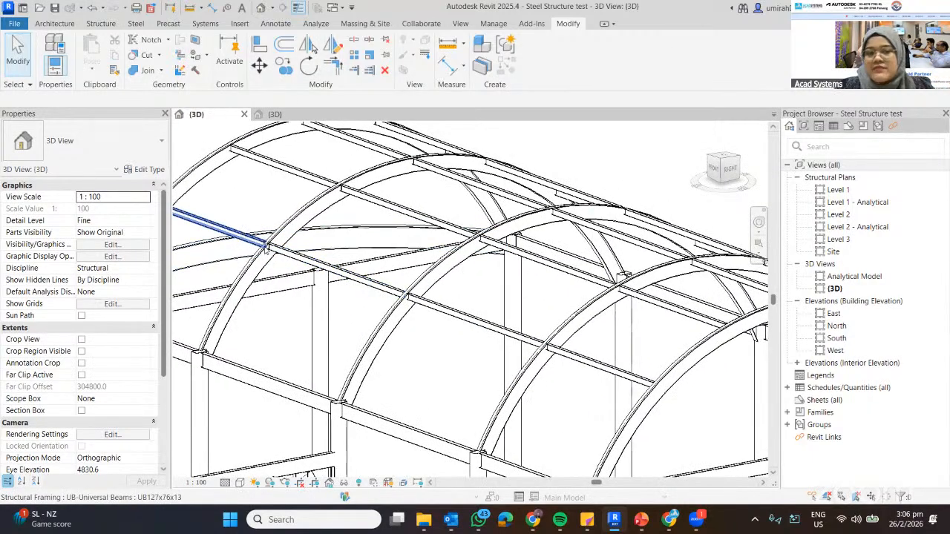
{"action": "scroll", "coordinate": [295, 247], "scroll_direction": "up", "scroll_amount": 2}
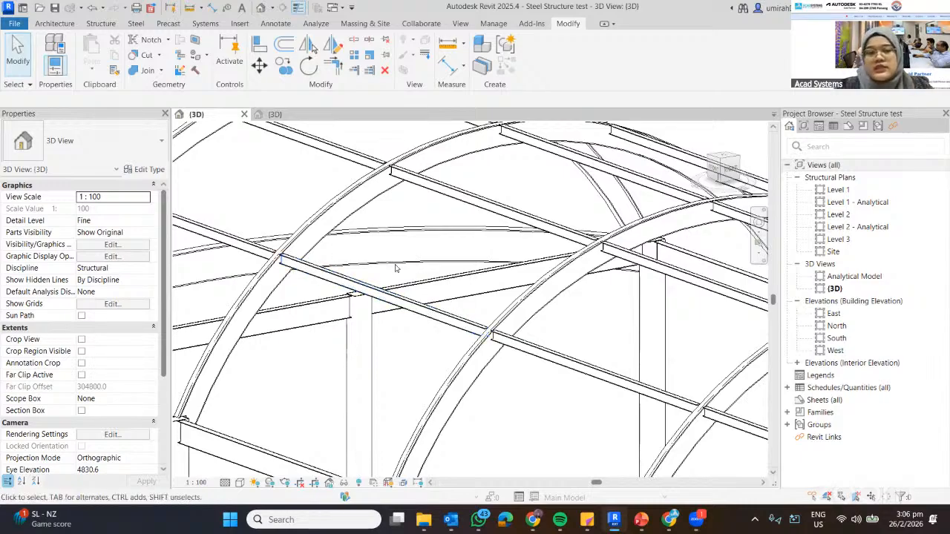
{"action": "scroll", "coordinate": [397, 267], "scroll_direction": "down", "scroll_amount": 3}
{"action": "middle_click_drag", "start_coordinate": [396, 267], "coordinate": [490, 180]}
{"action": "middle_click_drag", "start_coordinate": [479, 422], "coordinate": [500, 356]}
{"action": "scroll", "coordinate": [394, 302], "scroll_direction": "up", "scroll_amount": 2}
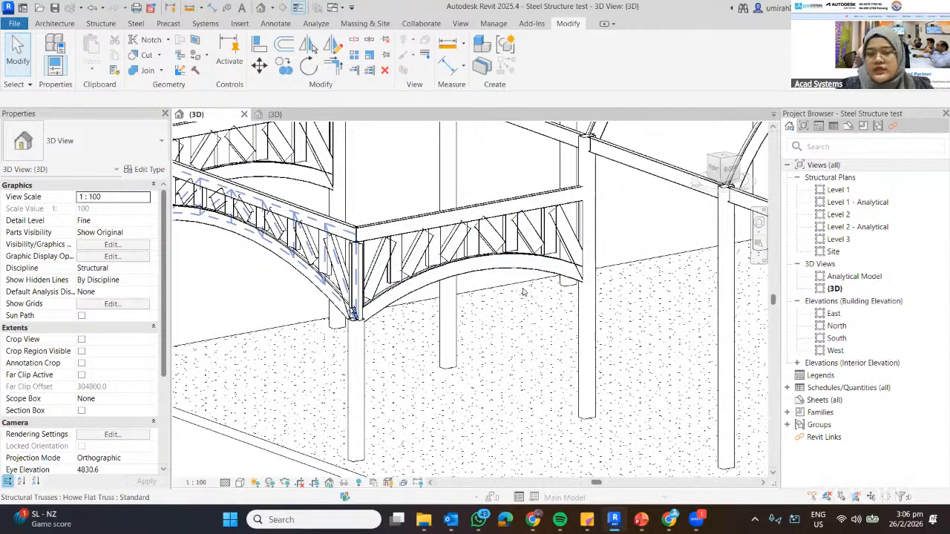
{"action": "scroll", "coordinate": [475, 274], "scroll_direction": "up", "scroll_amount": 2}
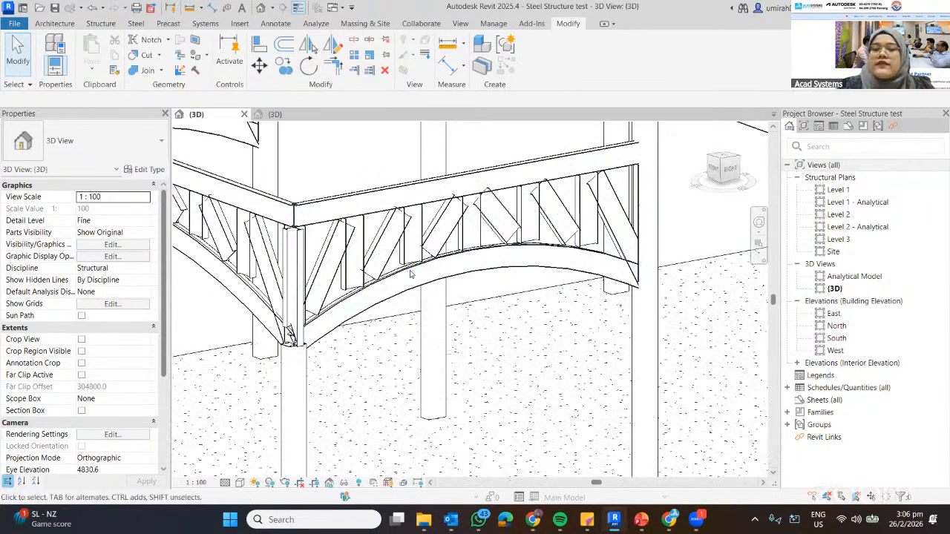
- Switch to the Steel Structure project's 3D view and open its Level 1 structural plan
{"action": "left_click", "coordinate": [275, 115]}
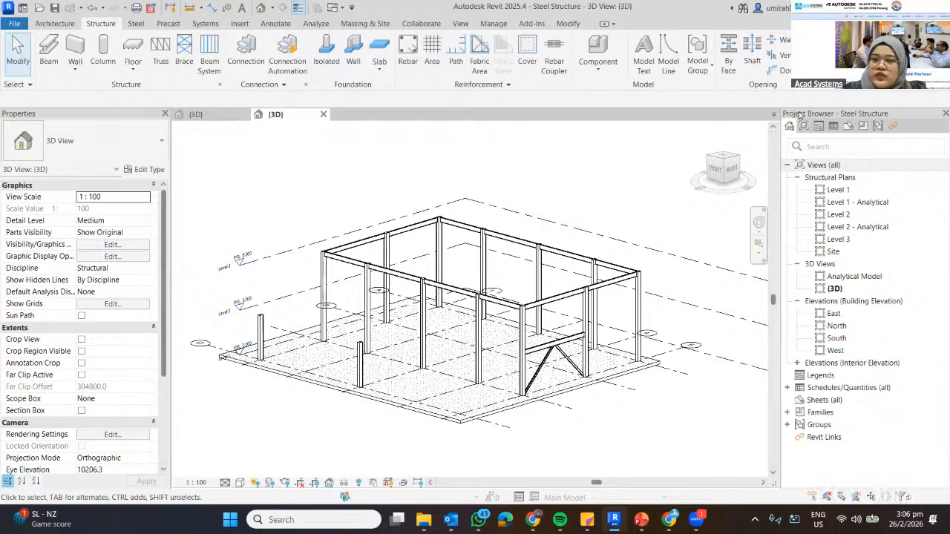
{"action": "double_click", "coordinate": [854, 191]}
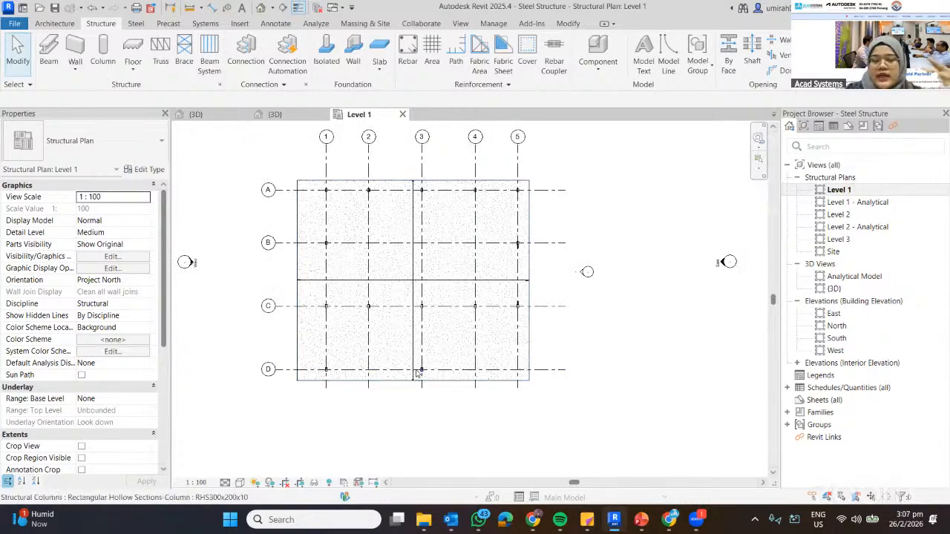
{"action": "middle_click_drag", "start_coordinate": [498, 311], "coordinate": [518, 343]}
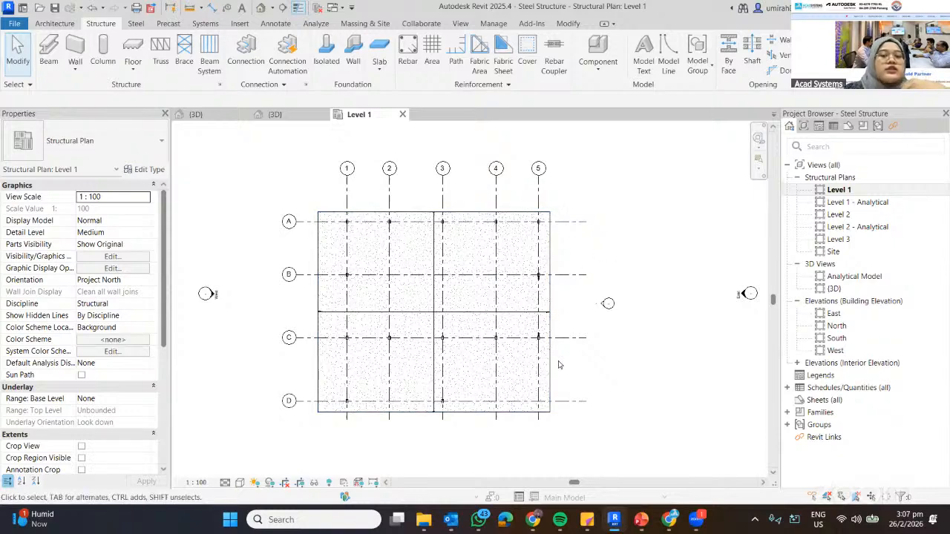
{"action": "scroll", "coordinate": [552, 235], "scroll_direction": "up", "scroll_amount": 1}
{"action": "scroll", "coordinate": [551, 235], "scroll_direction": "up", "scroll_amount": 1}
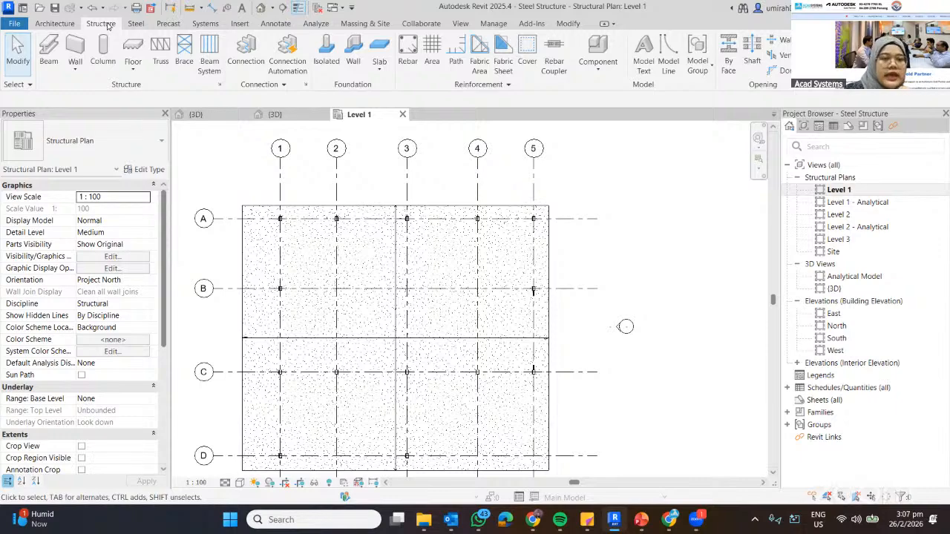
- Draw a UB127x76x13 start-end-radius arc beam on Level 1 from column A1 to C1, bulging outward with a radius of about 5589 mm
{"action": "left_click", "coordinate": [50, 66]}
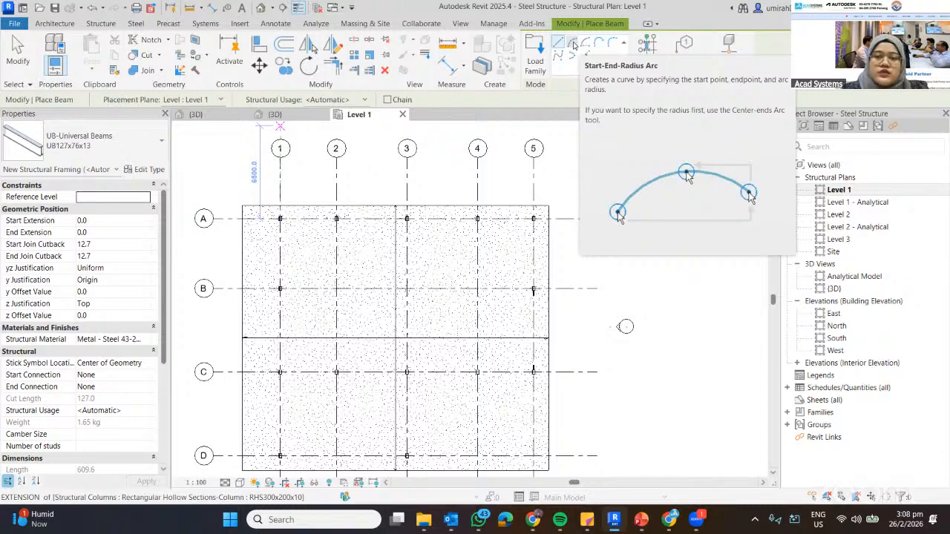
{"action": "left_click", "coordinate": [574, 45]}
{"action": "scroll", "coordinate": [451, 246], "scroll_direction": "up", "scroll_amount": 1}
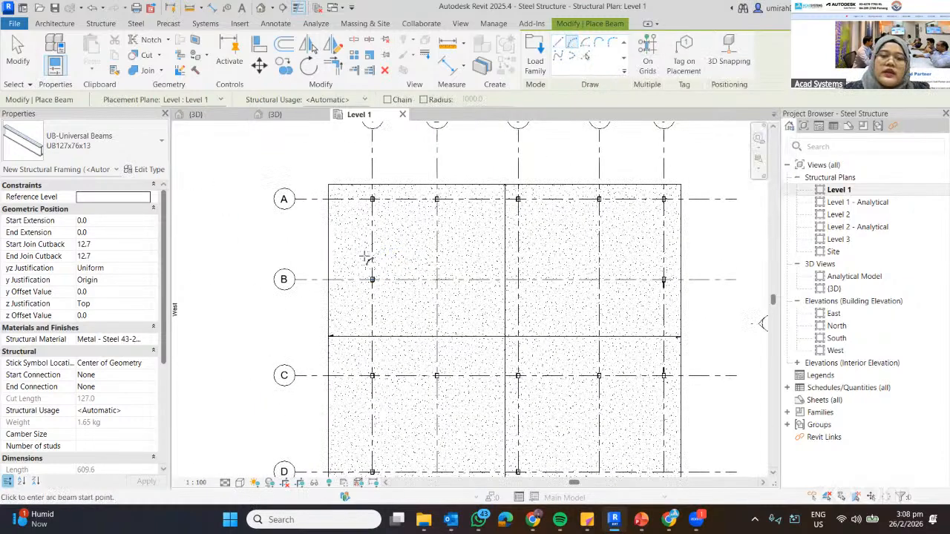
{"action": "scroll", "coordinate": [365, 257], "scroll_direction": "up", "scroll_amount": 2}
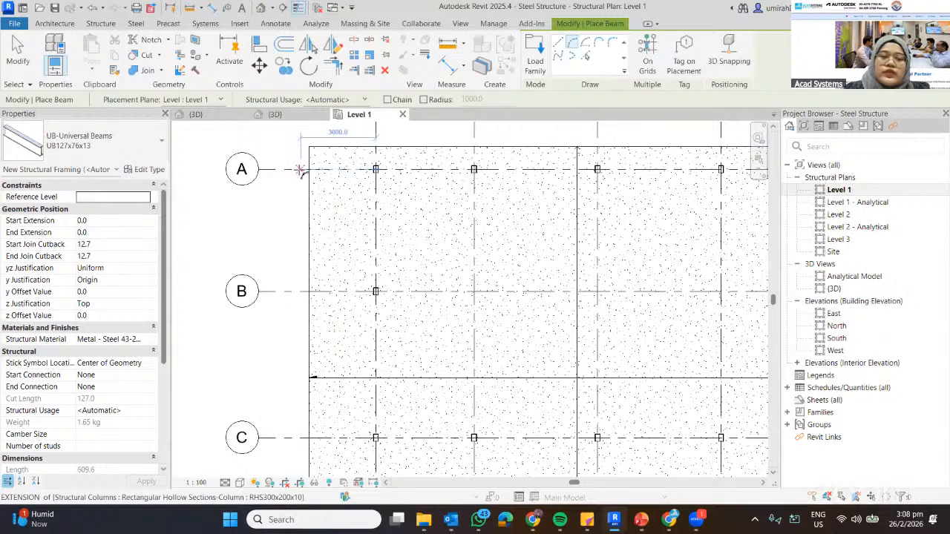
{"action": "scroll", "coordinate": [397, 263], "scroll_direction": "up", "scroll_amount": 4}
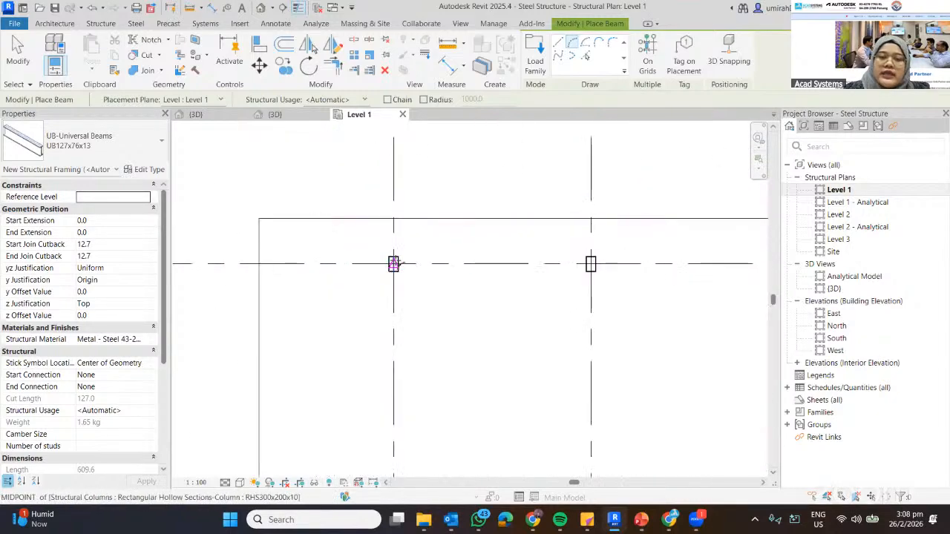
{"action": "left_click", "coordinate": [394, 263]}
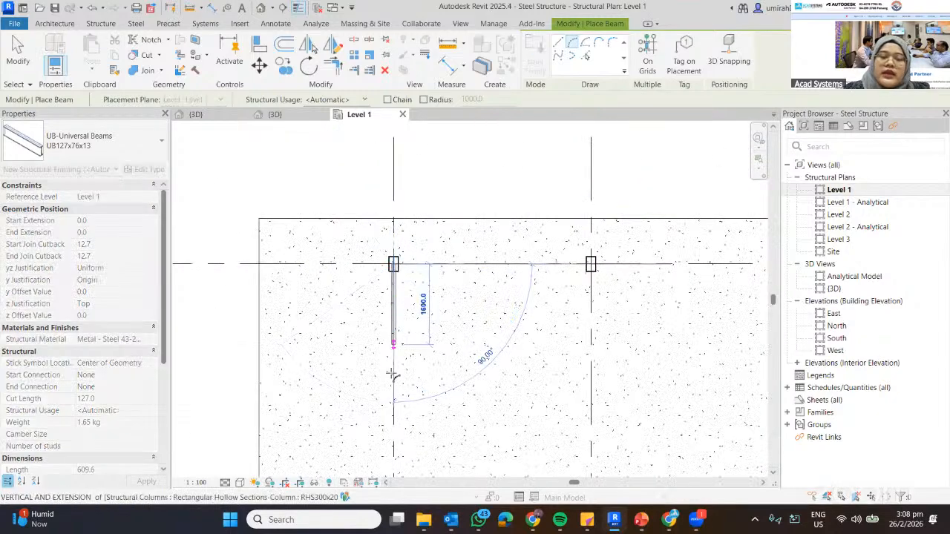
{"action": "middle_click_drag", "start_coordinate": [393, 395], "coordinate": [393, 145]}
{"action": "middle_click_drag", "start_coordinate": [391, 210], "coordinate": [390, 169]}
{"action": "scroll", "coordinate": [388, 213], "scroll_direction": "down", "scroll_amount": 1}
{"action": "middle_click_drag", "start_coordinate": [430, 273], "coordinate": [499, 393]}
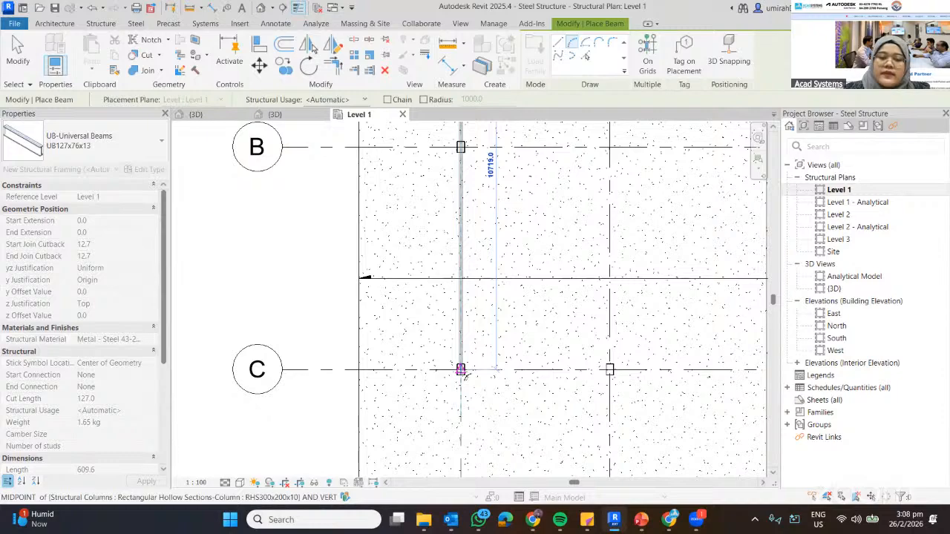
{"action": "left_click", "coordinate": [462, 372]}
{"action": "middle_click_drag", "start_coordinate": [308, 152], "coordinate": [327, 219]}
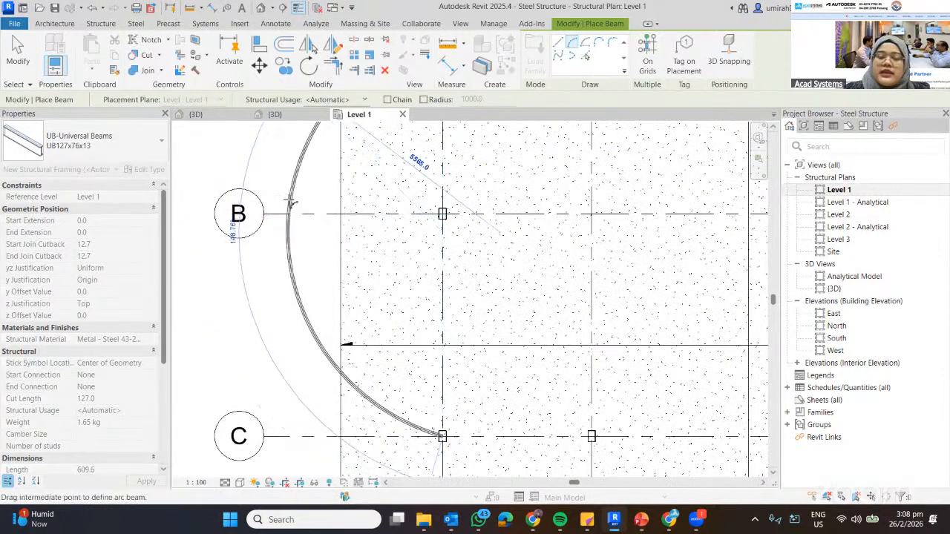
{"action": "scroll", "coordinate": [292, 202], "scroll_direction": "down", "scroll_amount": 3}
{"action": "middle_click_drag", "start_coordinate": [292, 202], "coordinate": [295, 249]}
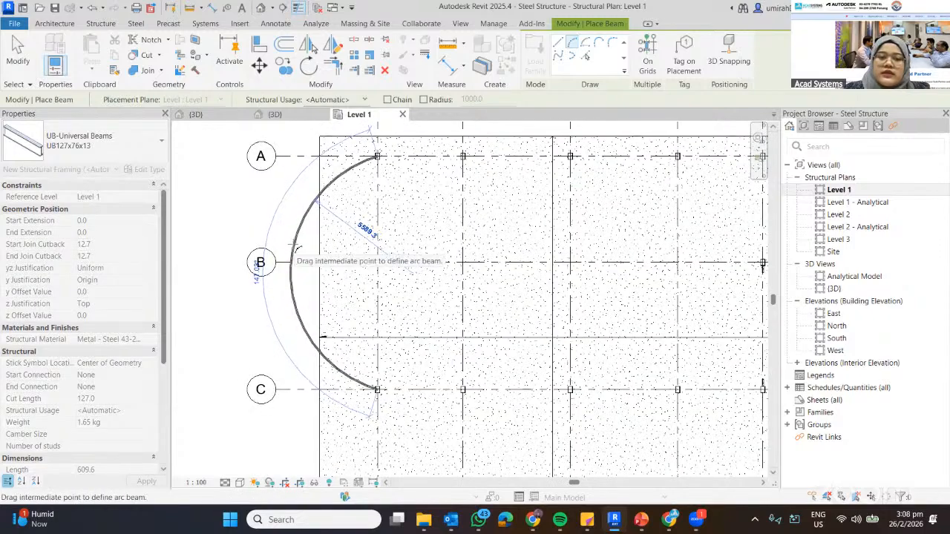
{"action": "left_click", "coordinate": [294, 249]}
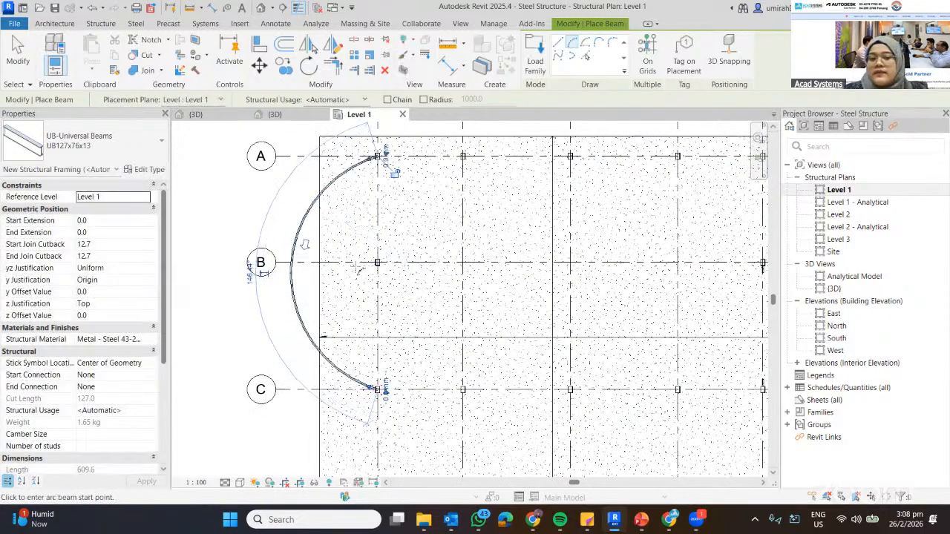
- Inspect the Level 1 arc beam in the 3D view and review its level and geometric position properties
{"action": "left_click", "coordinate": [274, 114]}
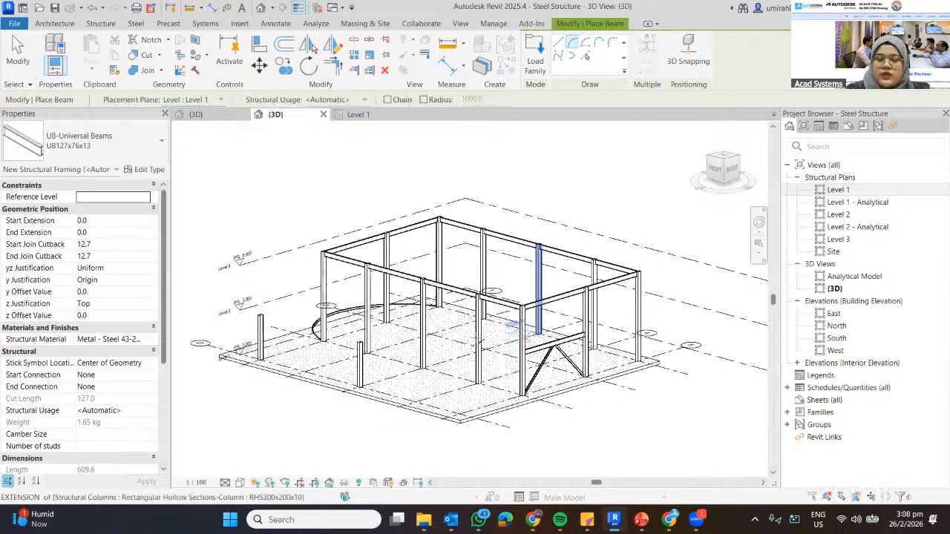
{"action": "key", "text": "Escape"}
{"action": "key", "text": "Escape"}
{"action": "scroll", "coordinate": [350, 312], "scroll_direction": "up", "scroll_amount": 5}
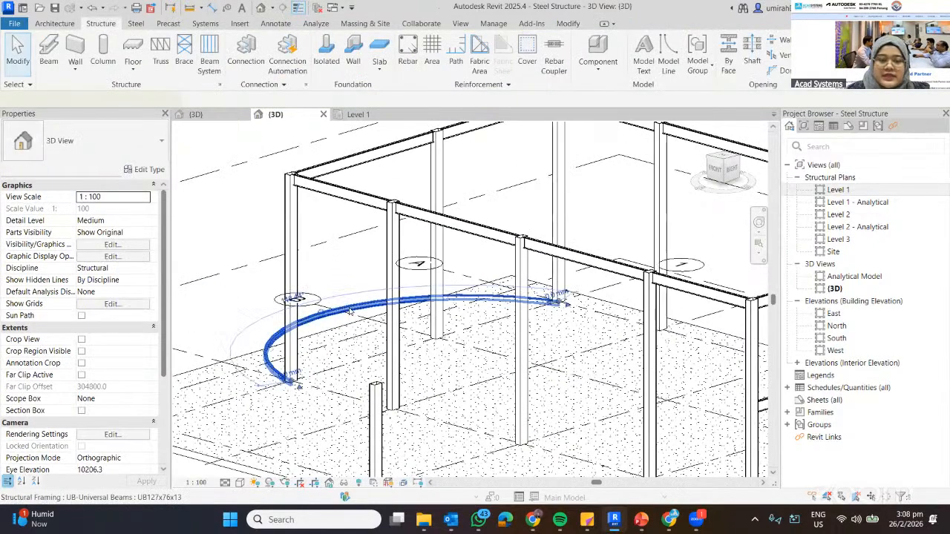
{"action": "left_click", "coordinate": [351, 312]}
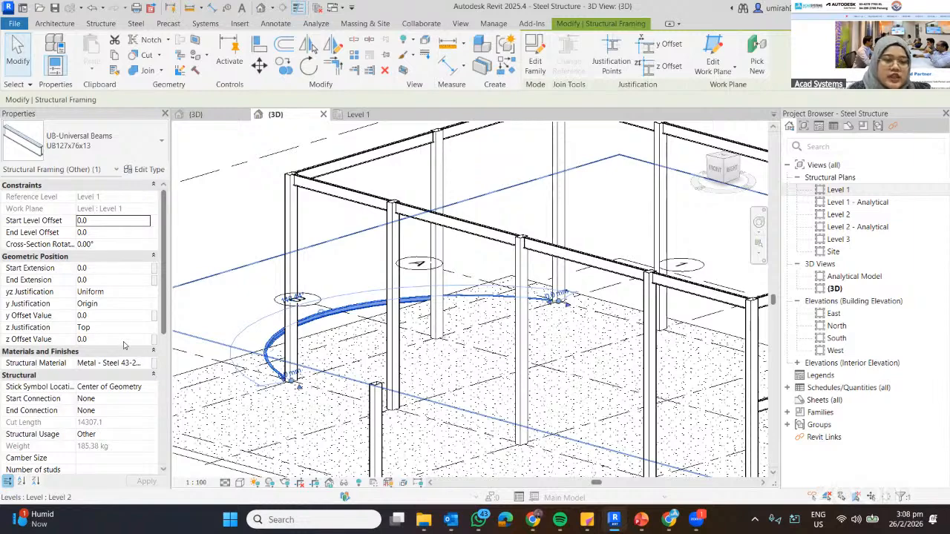
{"action": "scroll", "coordinate": [119, 282], "scroll_direction": "down", "scroll_amount": 5}
{"action": "scroll", "coordinate": [116, 244], "scroll_direction": "up", "scroll_amount": 5}
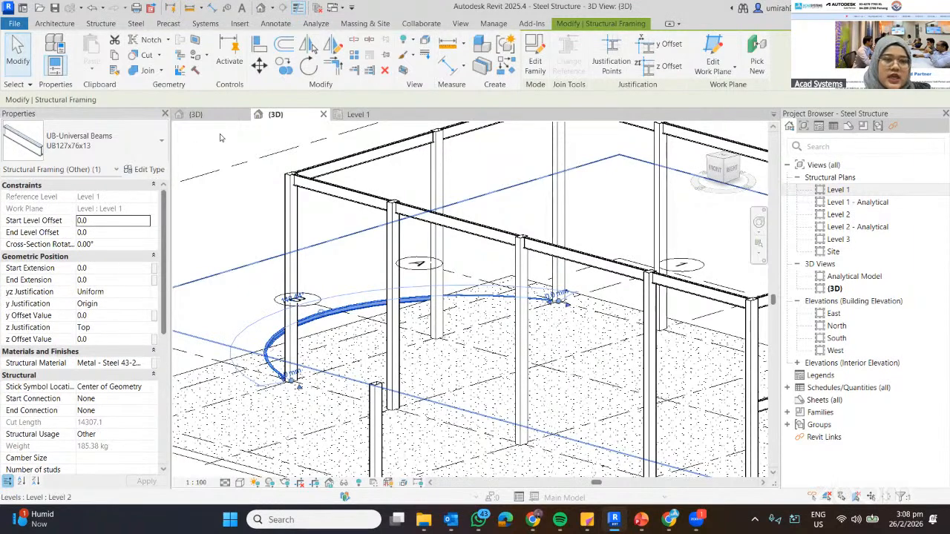
{"action": "left_click", "coordinate": [359, 115]}
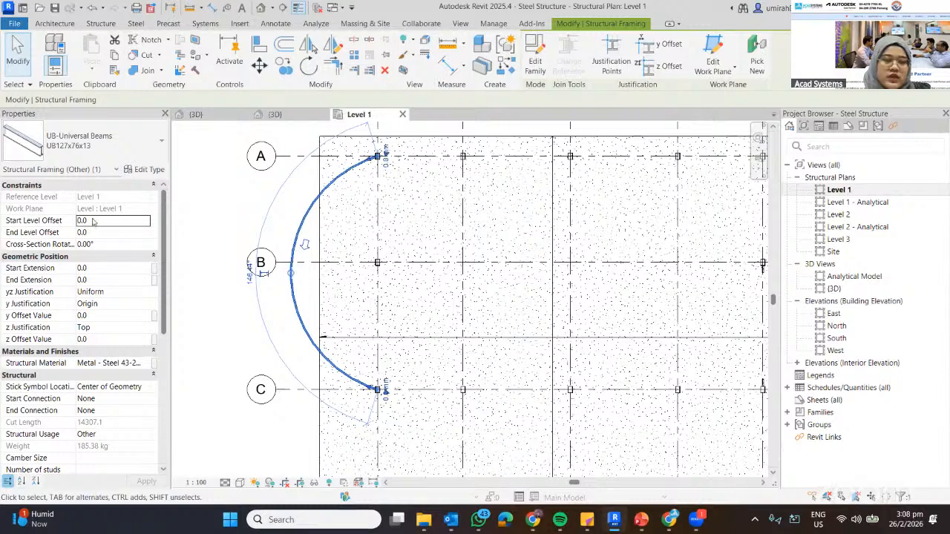
{"action": "scroll", "coordinate": [107, 380], "scroll_direction": "down", "scroll_amount": 5}
{"action": "scroll", "coordinate": [108, 312], "scroll_direction": "up", "scroll_amount": 5}
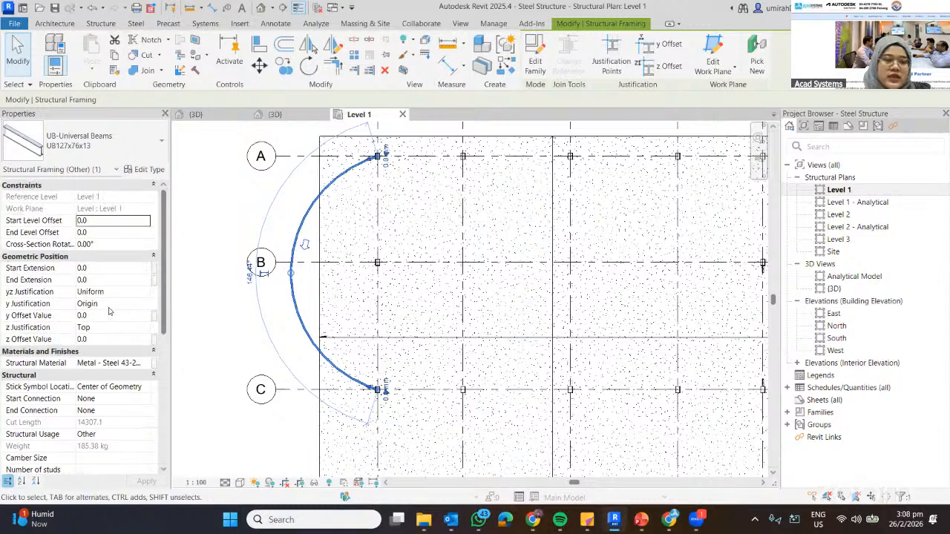
{"action": "scroll", "coordinate": [108, 295], "scroll_direction": "down", "scroll_amount": 5}
{"action": "scroll", "coordinate": [107, 265], "scroll_direction": "up", "scroll_amount": 5}
- Delete the arc beam from the Level 1 plan
{"action": "left_click", "coordinate": [199, 338]}
{"action": "left_click", "coordinate": [295, 236]}
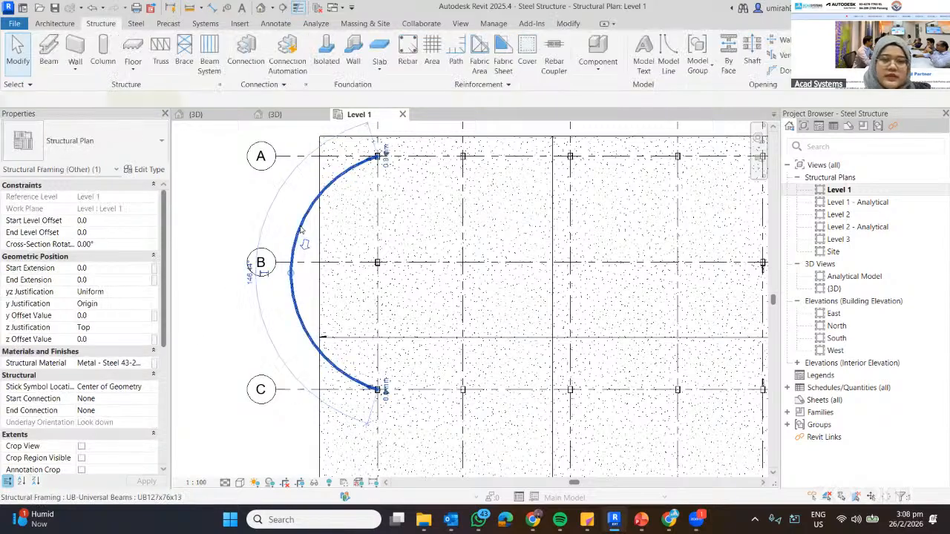
{"action": "key", "text": "Delete"}
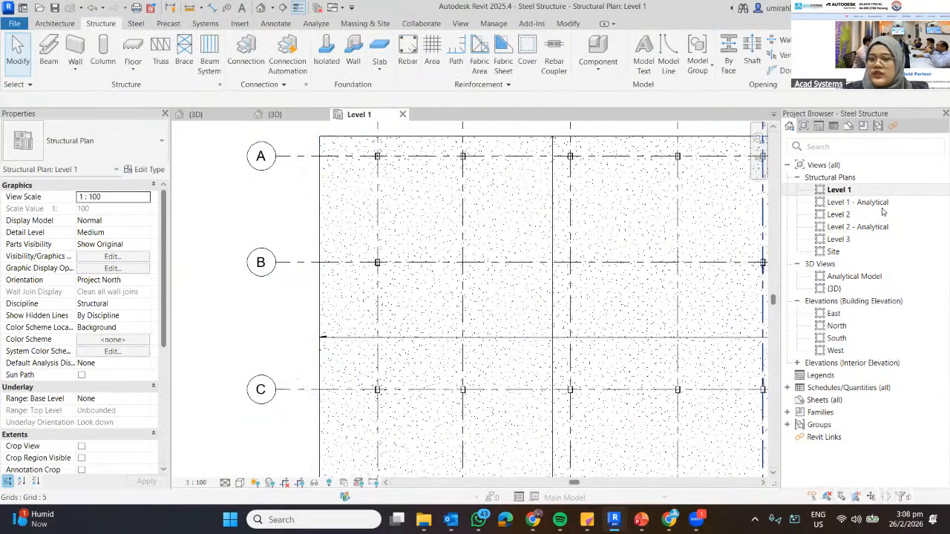
- Draw a UB127x76x13 start-end-radius arc beam on the Level 3 plan from column A1 to C1, bulging outward with a radius of about 5588 mm
{"action": "left_click", "coordinate": [854, 240]}
{"action": "double_click", "coordinate": [853, 241]}
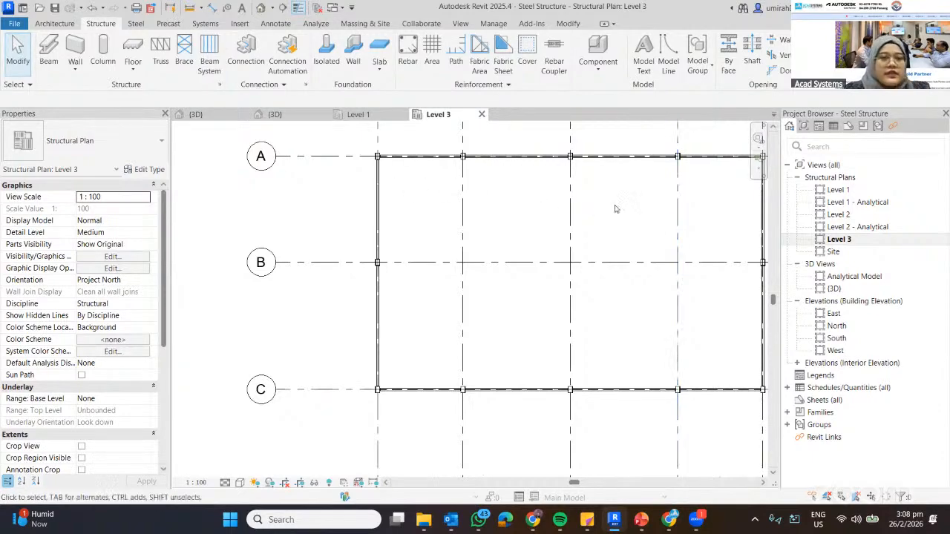
{"action": "left_click", "coordinate": [46, 56]}
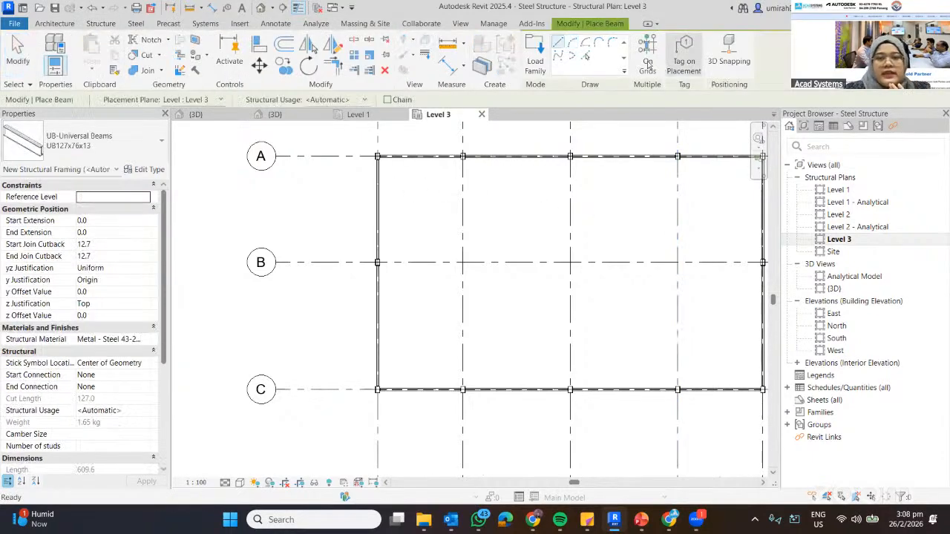
{"action": "left_click", "coordinate": [576, 46]}
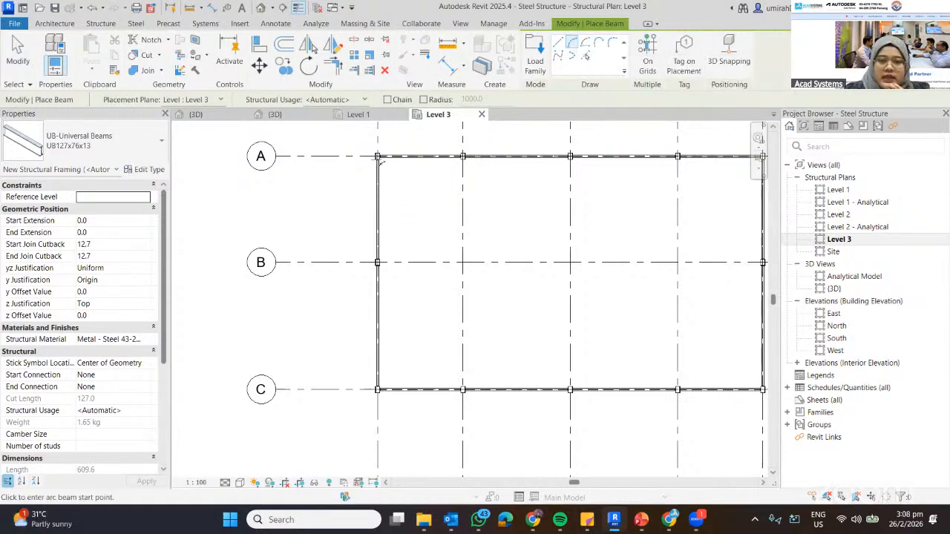
{"action": "scroll", "coordinate": [378, 160], "scroll_direction": "up", "scroll_amount": 5}
{"action": "left_click", "coordinate": [374, 182]}
{"action": "scroll", "coordinate": [377, 291], "scroll_direction": "down", "scroll_amount": 5}
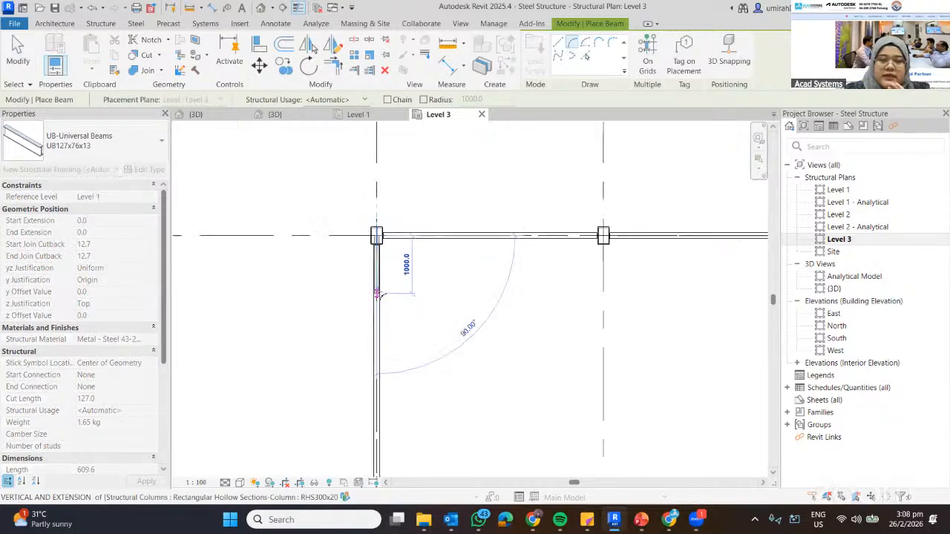
{"action": "middle_click_drag", "start_coordinate": [382, 200], "coordinate": [384, 67]}
{"action": "middle_click_drag", "start_coordinate": [351, 317], "coordinate": [348, 205]}
{"action": "scroll", "coordinate": [393, 341], "scroll_direction": "up", "scroll_amount": 2}
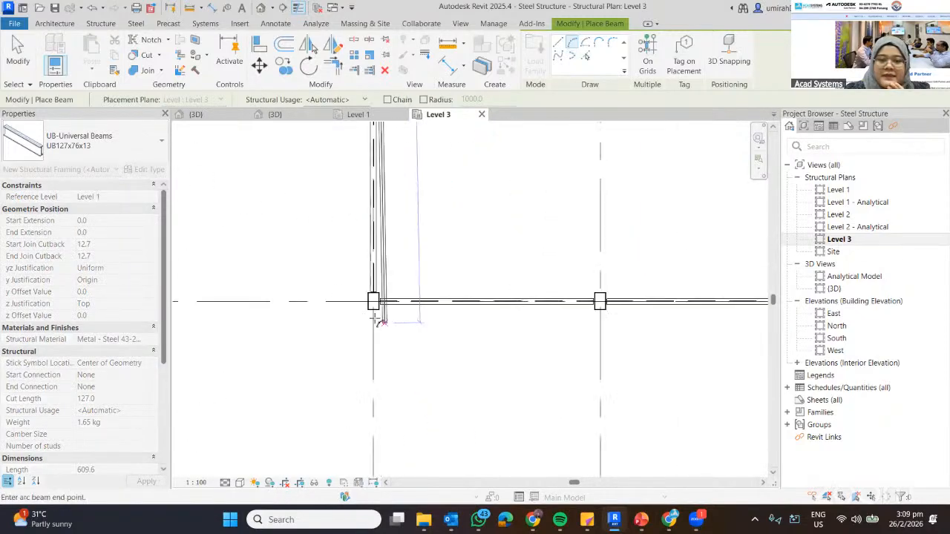
{"action": "left_click", "coordinate": [374, 301]}
{"action": "middle_click_drag", "start_coordinate": [245, 156], "coordinate": [290, 408]}
{"action": "scroll", "coordinate": [260, 235], "scroll_direction": "down", "scroll_amount": 1}
{"action": "middle_click_drag", "start_coordinate": [256, 241], "coordinate": [417, 305]}
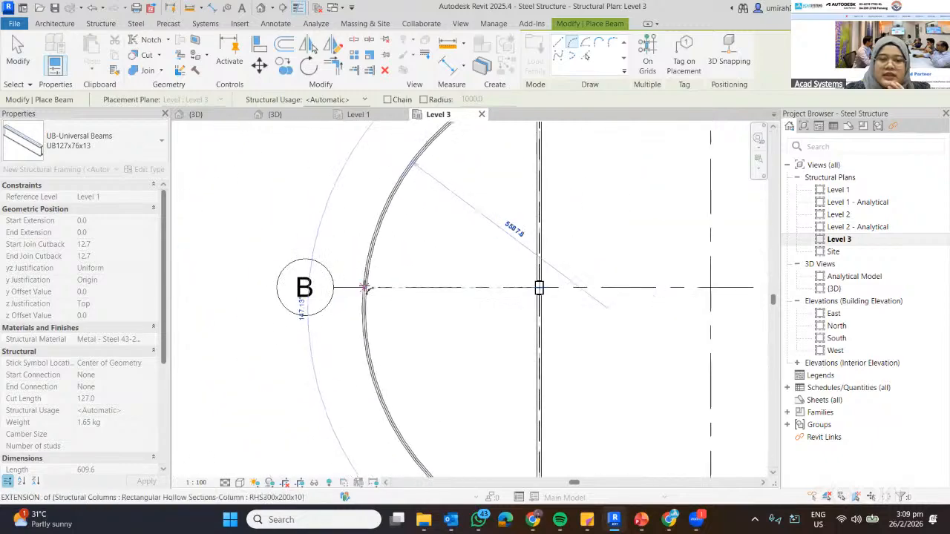
{"action": "left_click", "coordinate": [366, 287]}
{"action": "scroll", "coordinate": [455, 212], "scroll_direction": "down", "scroll_amount": 4}
{"action": "middle_click_drag", "start_coordinate": [473, 195], "coordinate": [425, 231]}
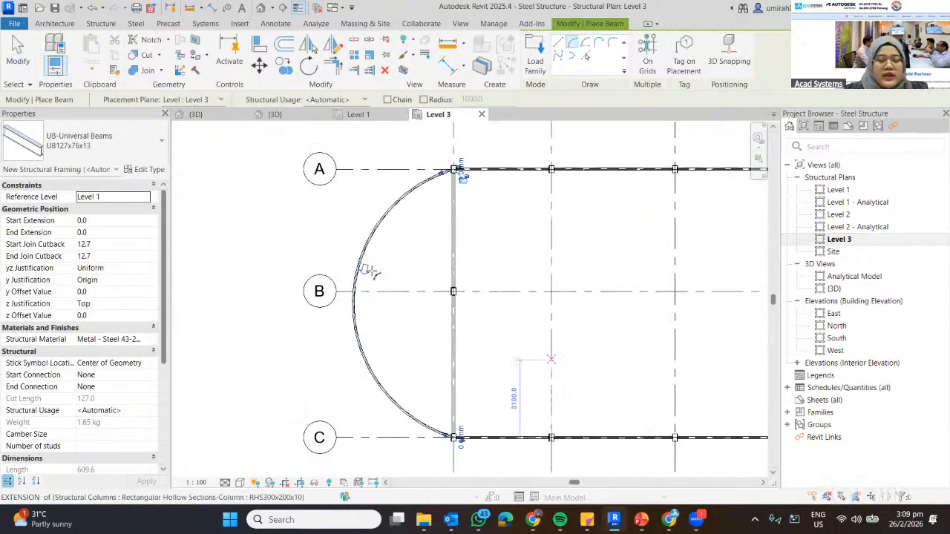
- Change the type of the Level 3 arc beam to UB305x102x25 in the 3D view
{"action": "left_click", "coordinate": [274, 114]}
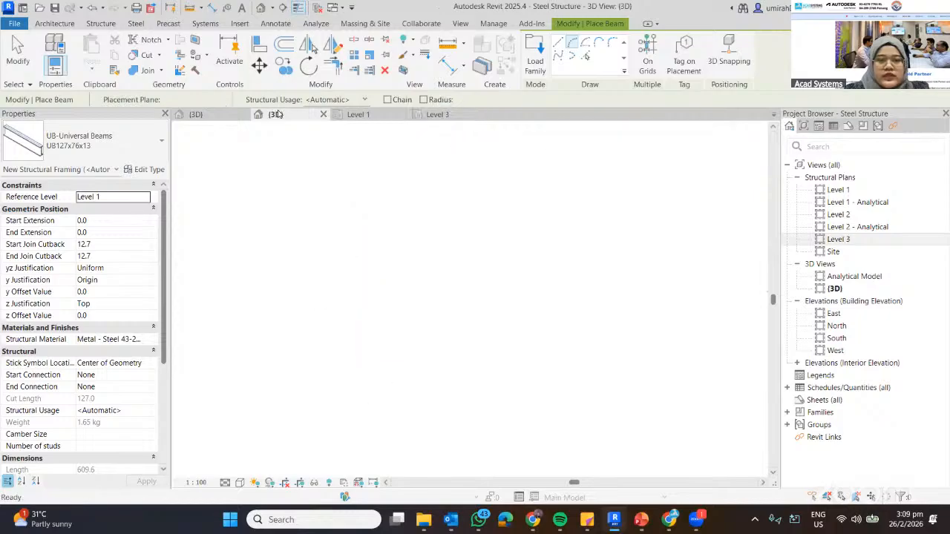
{"action": "middle_click_drag", "start_coordinate": [400, 311], "coordinate": [757, 288], "text": "shift"}
{"action": "scroll", "coordinate": [578, 297], "scroll_direction": "up", "scroll_amount": 3}
{"action": "key", "text": "Escape"}
{"action": "key", "text": "Escape"}
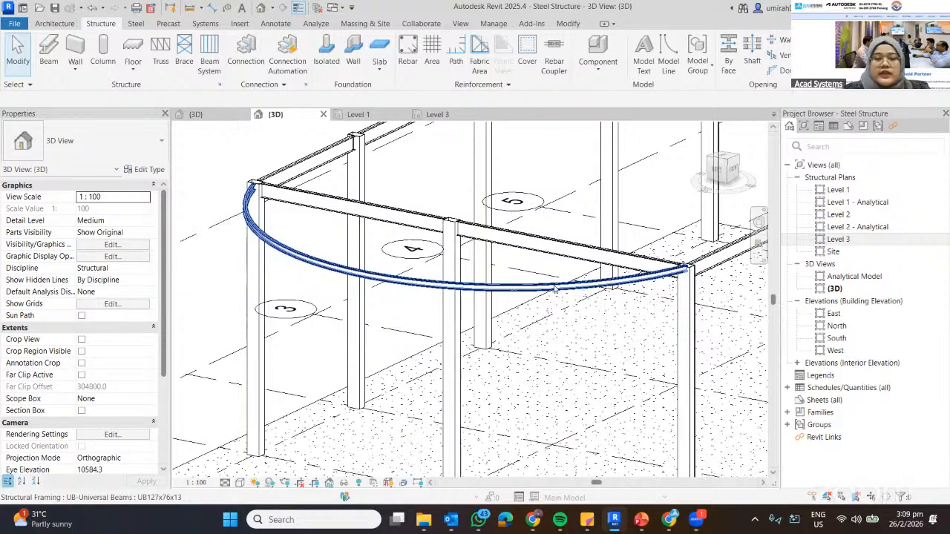
{"action": "left_click", "coordinate": [553, 289]}
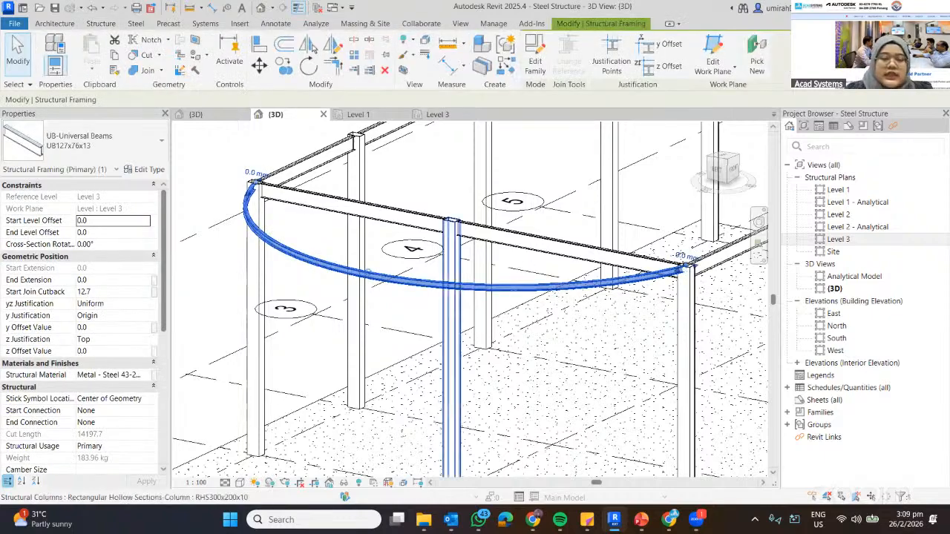
{"action": "left_click", "coordinate": [80, 141]}
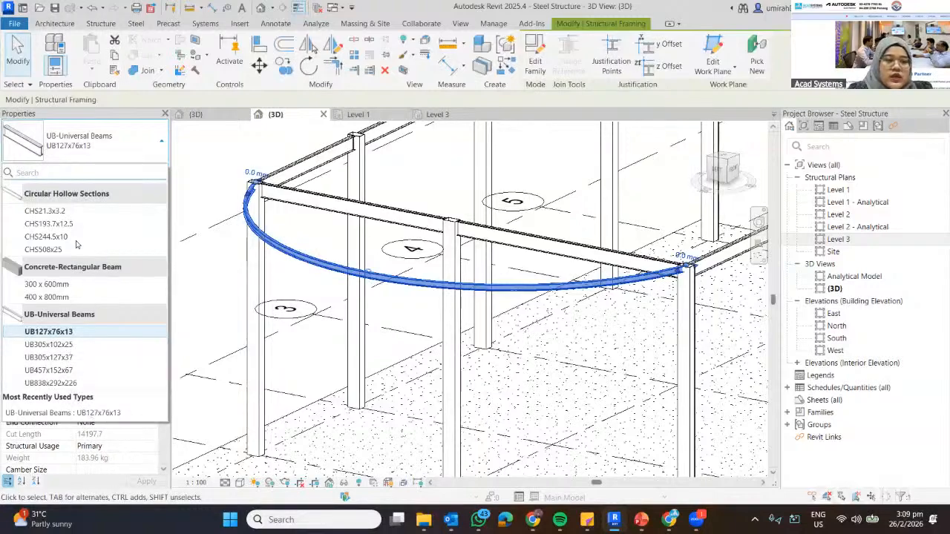
{"action": "left_click", "coordinate": [68, 345]}
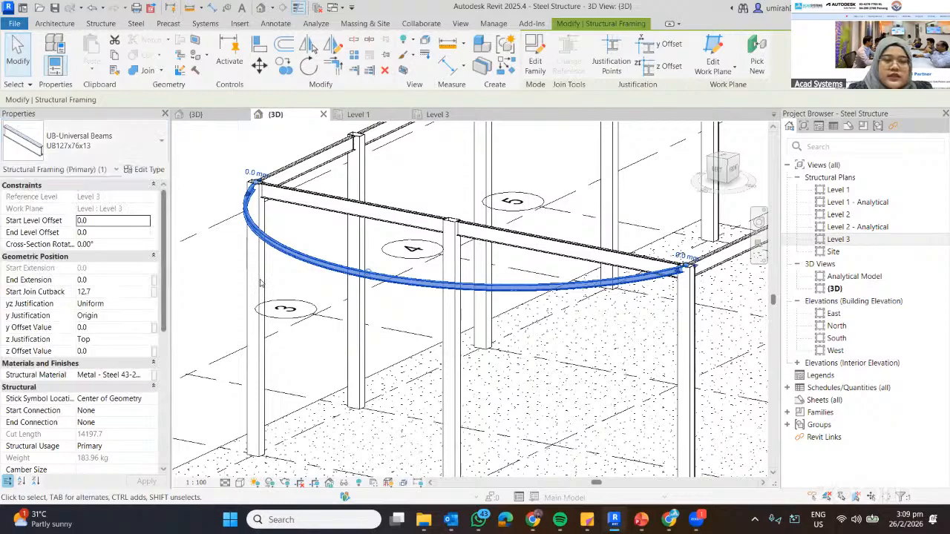
{"action": "scroll", "coordinate": [644, 294], "scroll_direction": "up", "scroll_amount": 3}
{"action": "scroll", "coordinate": [644, 295], "scroll_direction": "down", "scroll_amount": 4}
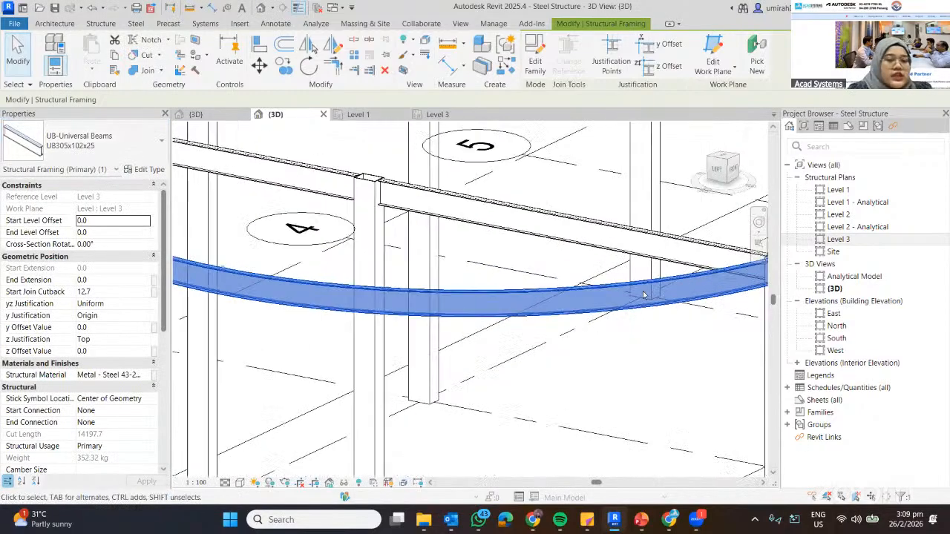
{"action": "middle_click_drag", "start_coordinate": [644, 294], "coordinate": [563, 311]}
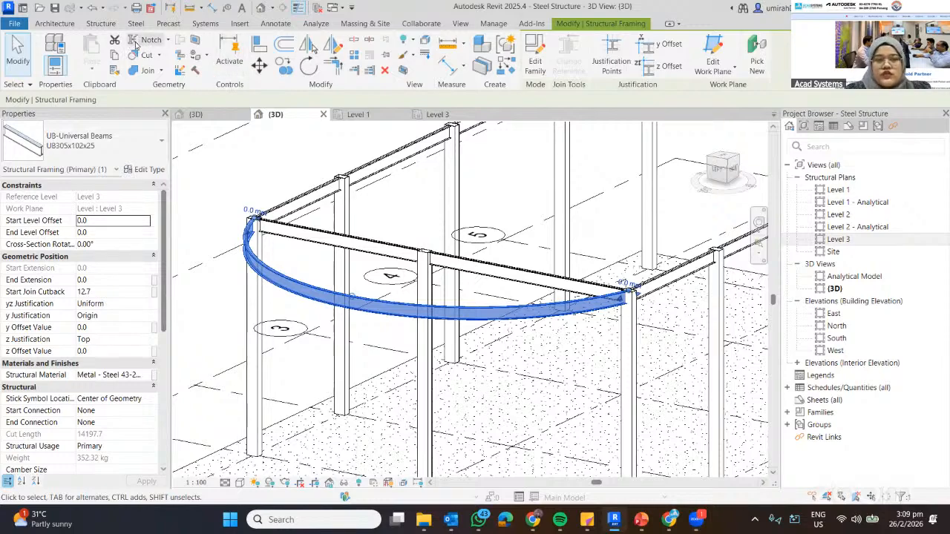
- Notch the end of the arc beam against the column at C1
{"action": "left_click", "coordinate": [135, 45]}
{"action": "scroll", "coordinate": [547, 310], "scroll_direction": "up", "scroll_amount": 5}
{"action": "left_click", "coordinate": [285, 284]}
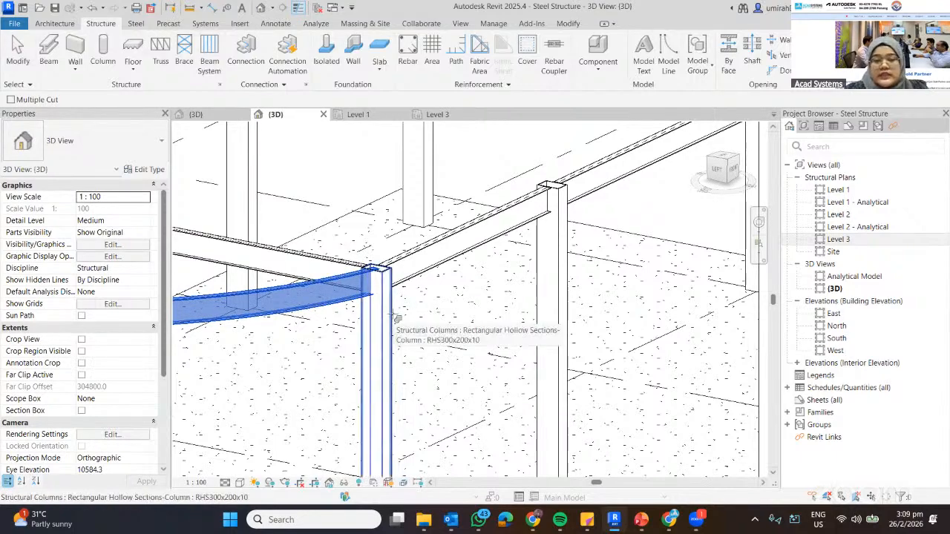
{"action": "left_click", "coordinate": [393, 315]}
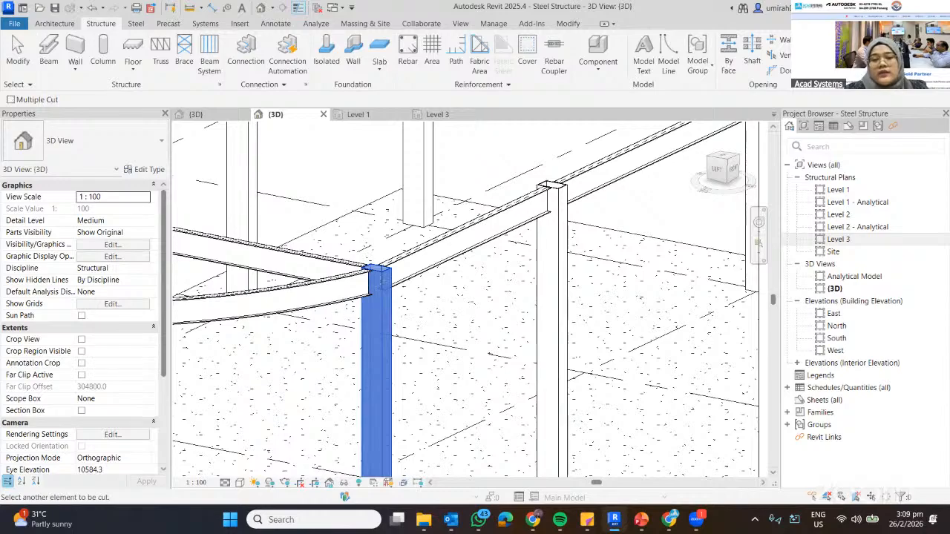
{"action": "scroll", "coordinate": [381, 285], "scroll_direction": "up", "scroll_amount": 5}
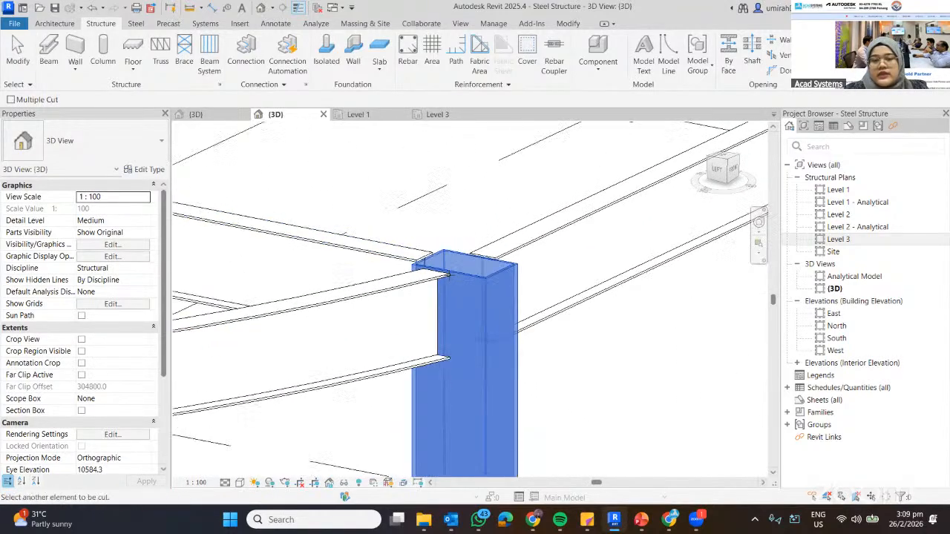
- Notch the opposite end of the arc beam against the column at A1 and accept the notching warning
{"action": "scroll", "coordinate": [449, 276], "scroll_direction": "down", "scroll_amount": 3}
{"action": "mouse_move", "coordinate": [289, 283]}
{"action": "middle_mouse_down"}
{"action": "mouse_move", "coordinate": [467, 326]}
{"action": "mouse_move", "coordinate": [734, 316]}
{"action": "middle_mouse_up"}
{"action": "mouse_move", "coordinate": [476, 401]}
{"action": "middle_mouse_down"}
{"action": "mouse_move", "coordinate": [512, 291]}
{"action": "mouse_move", "coordinate": [582, 286]}
{"action": "middle_mouse_up"}
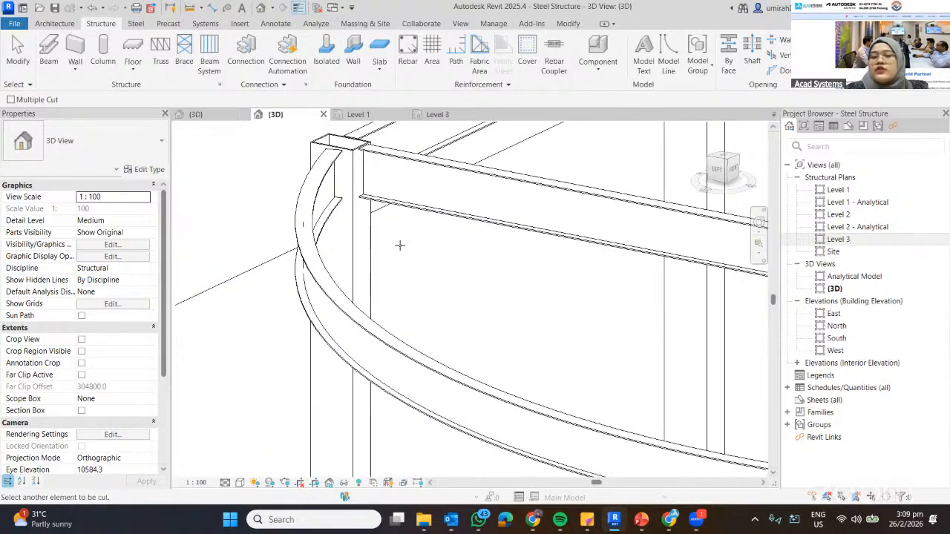
{"action": "left_click", "coordinate": [322, 170]}
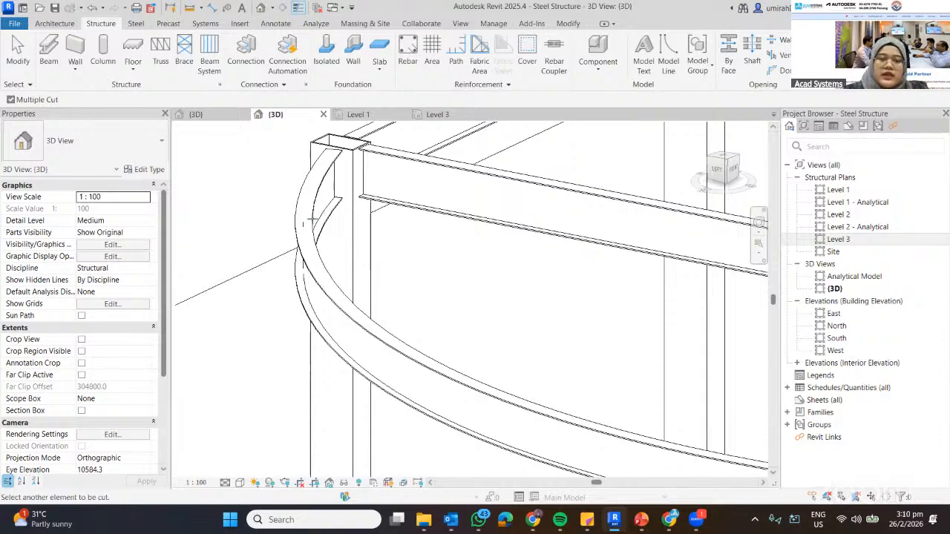
{"action": "middle_click_drag", "start_coordinate": [303, 218], "coordinate": [432, 274], "text": "shift"}
{"action": "scroll", "coordinate": [433, 274], "scroll_direction": "up", "scroll_amount": 2}
{"action": "scroll", "coordinate": [432, 274], "scroll_direction": "up", "scroll_amount": 1}
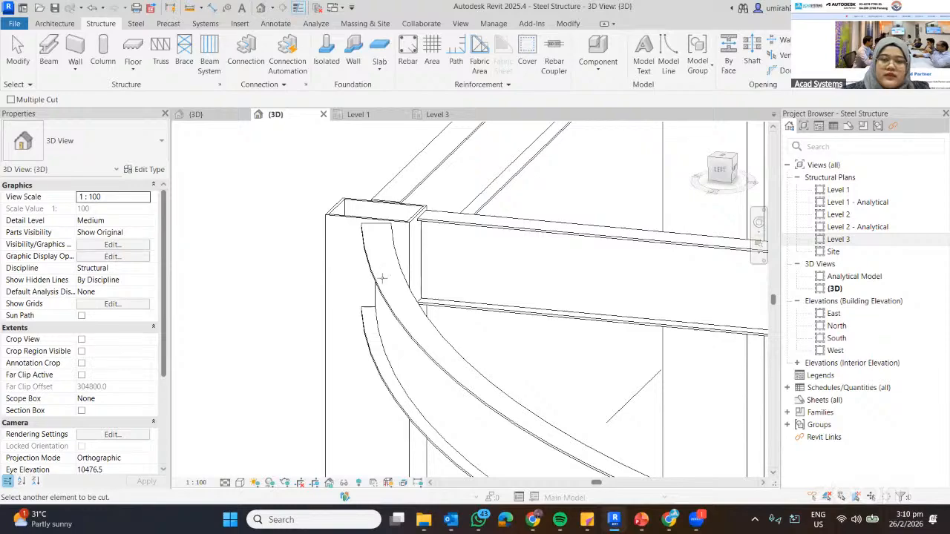
{"action": "left_click", "coordinate": [401, 315]}
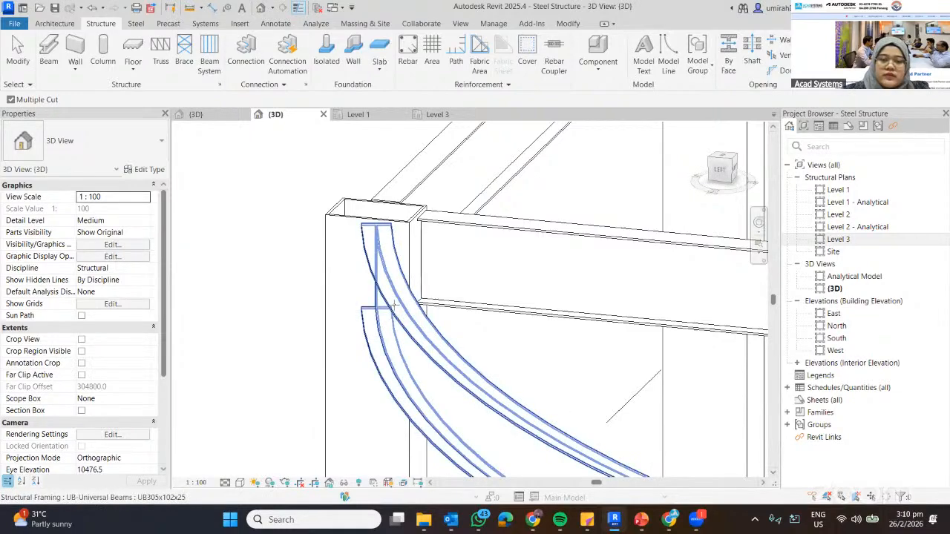
{"action": "left_click", "coordinate": [342, 243]}
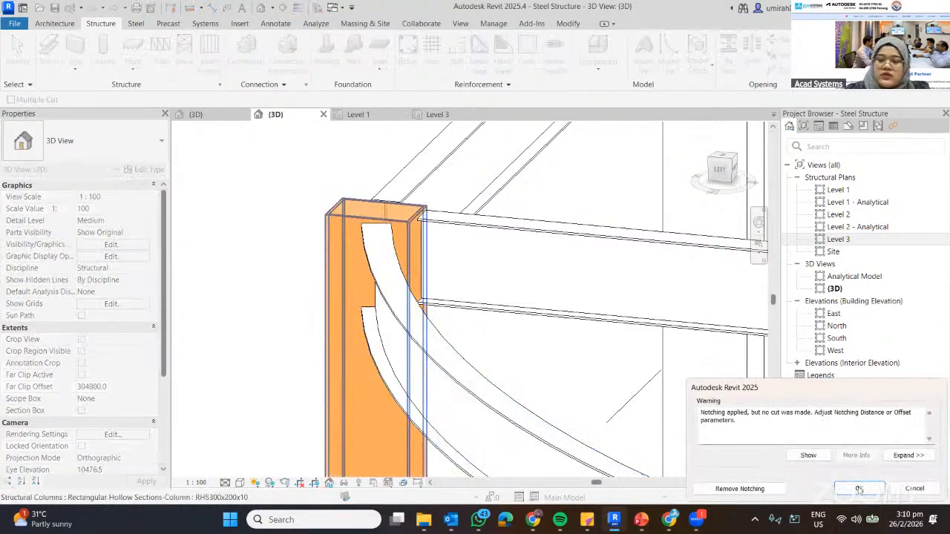
{"action": "left_click", "coordinate": [858, 489]}
- Try the notch between the arc beam and the A1 column again, then end the Notch command
{"action": "scroll", "coordinate": [524, 329], "scroll_direction": "up", "scroll_amount": 5}
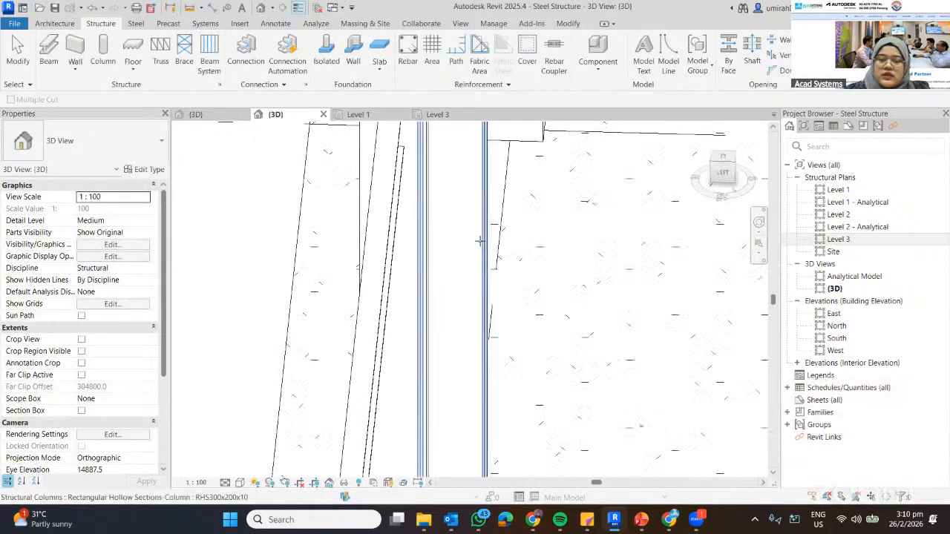
{"action": "scroll", "coordinate": [480, 242], "scroll_direction": "down", "scroll_amount": 5}
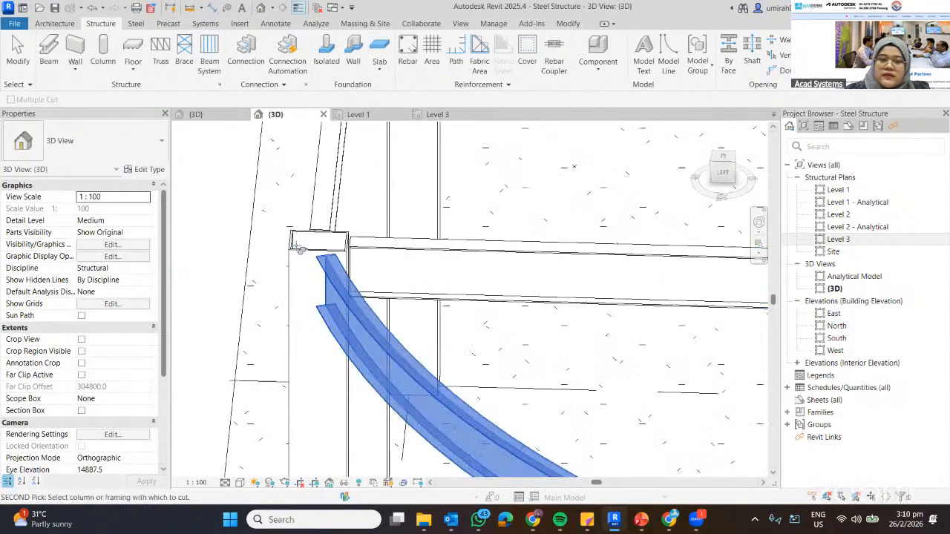
{"action": "left_click", "coordinate": [300, 249]}
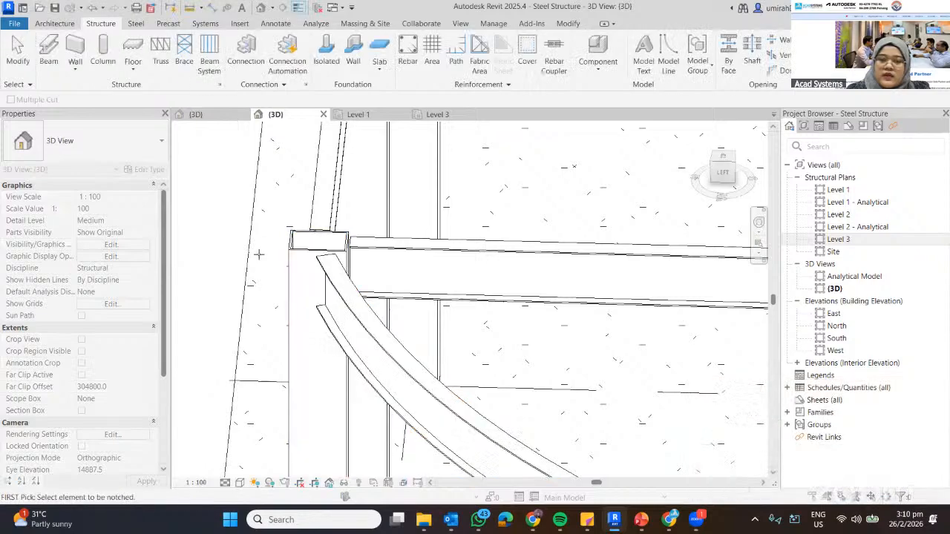
{"action": "key", "text": "Escape"}
{"action": "scroll", "coordinate": [347, 251], "scroll_direction": "down", "scroll_amount": 2}
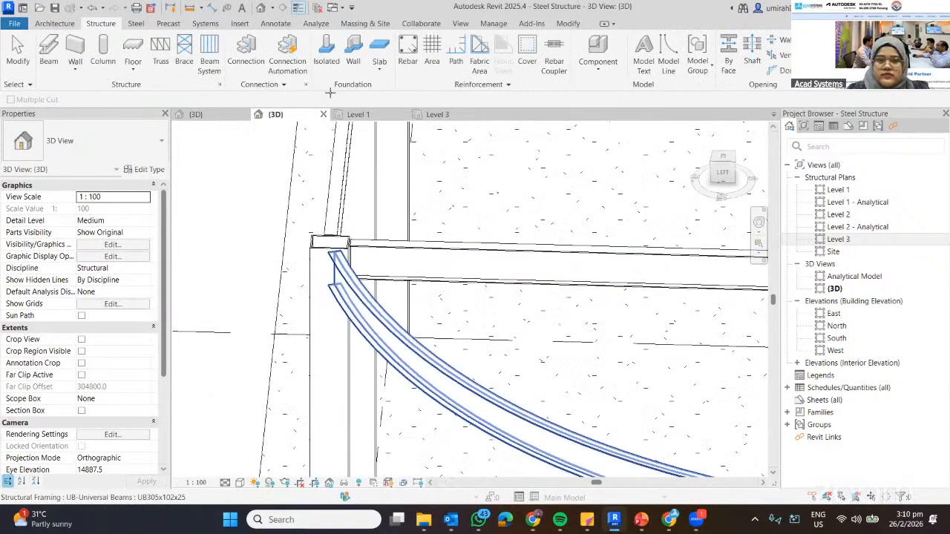
- Switch to the Level 3 plan and close Revit, declining to save changes to Steel Structure test and Steel Structure
{"action": "left_click", "coordinate": [437, 115]}
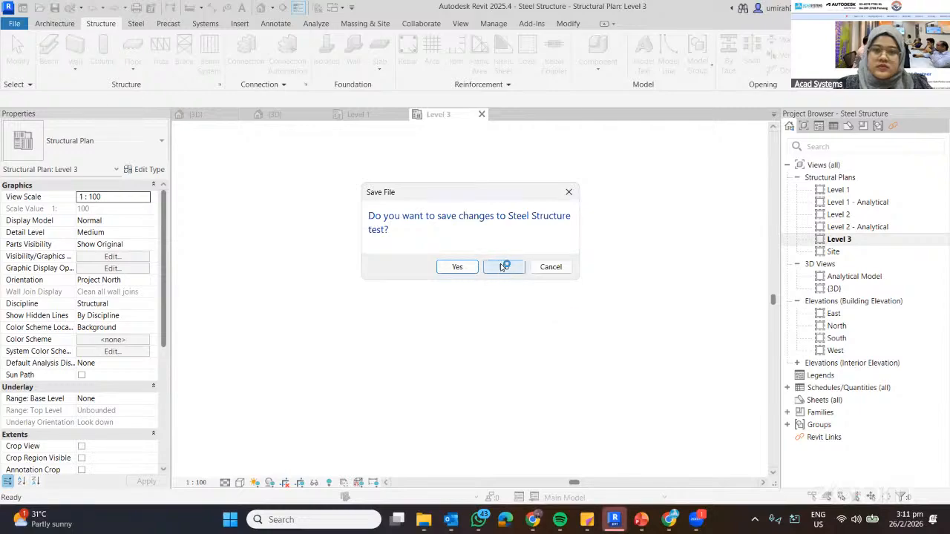
{"action": "left_click", "coordinate": [504, 267]}
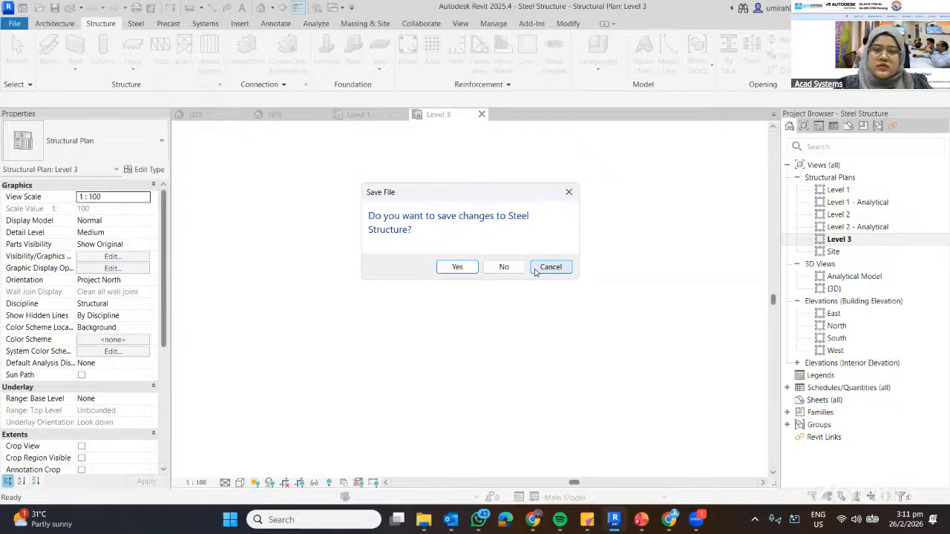
{"action": "left_click", "coordinate": [546, 273]}
{"action": "left_click", "coordinate": [558, 267]}
{"action": "left_click", "coordinate": [548, 267]}
{"action": "left_click", "coordinate": [553, 268]}
{"action": "left_click", "coordinate": [493, 269]}
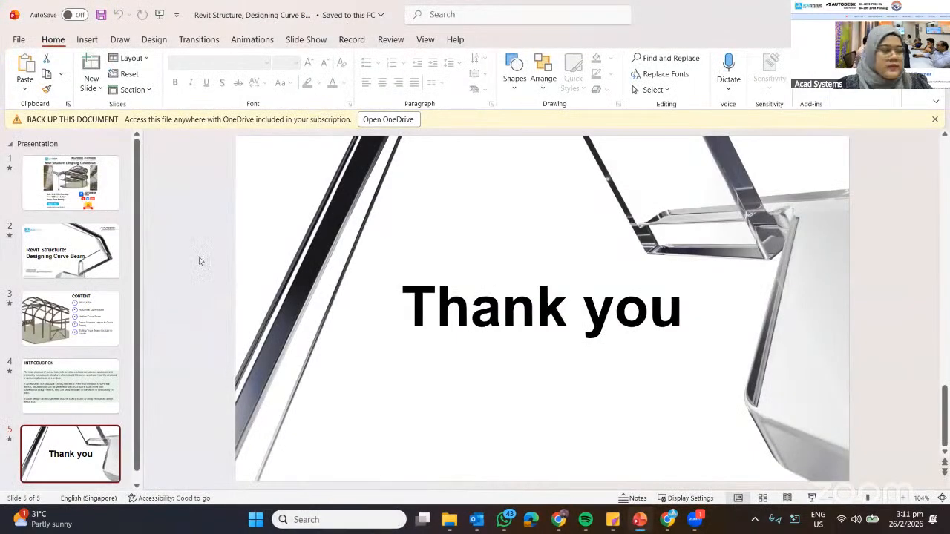
- Relaunch Revit 2025 and open the recent Steel Structure project
{"action": "left_click", "coordinate": [353, 518]}
{"action": "type", "text": "revit"}
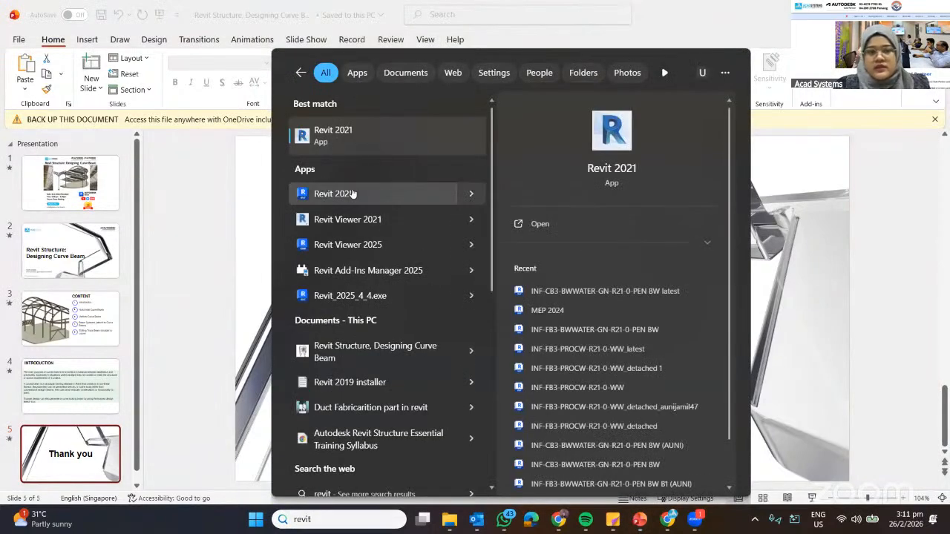
{"action": "left_click", "coordinate": [349, 193]}
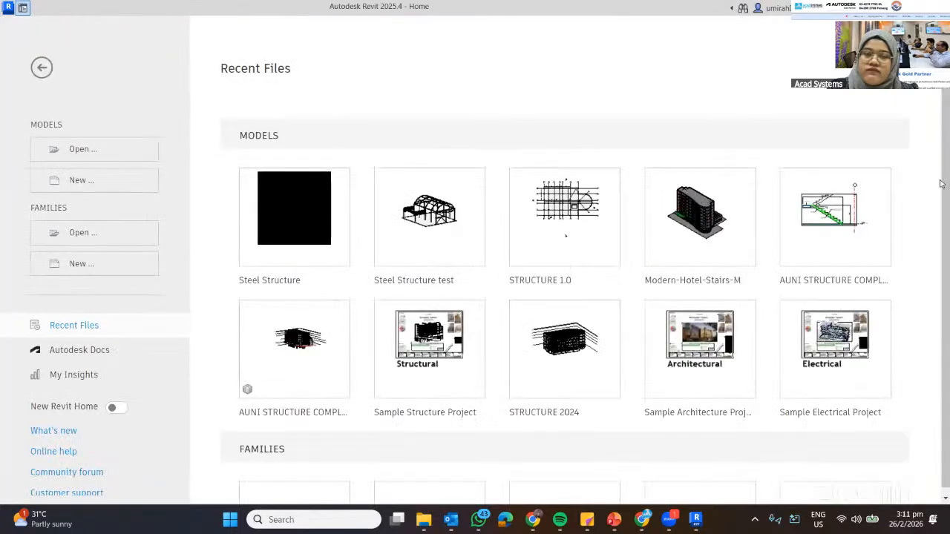
{"action": "left_click", "coordinate": [319, 215]}
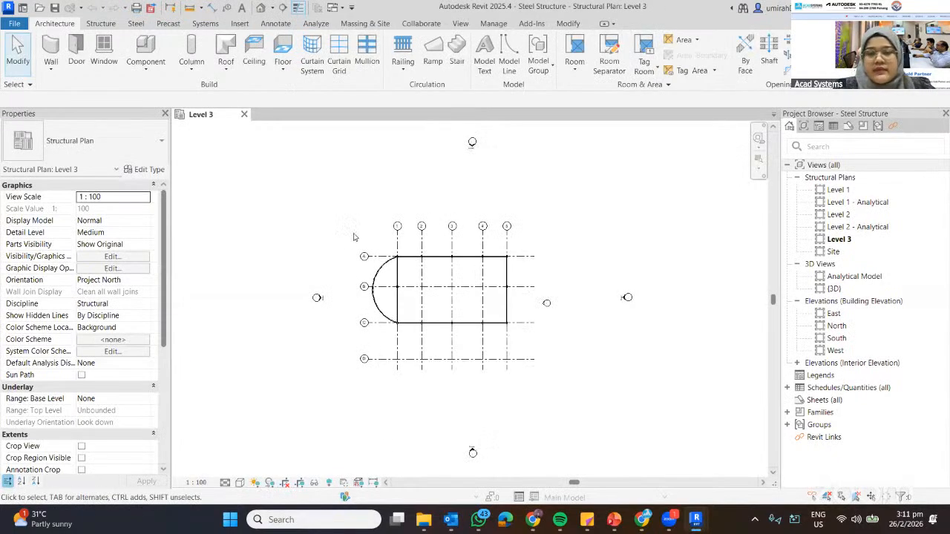
- Examine the arc beam on the Level 3 plan and in the default 3D view
{"action": "scroll", "coordinate": [353, 237], "scroll_direction": "up", "scroll_amount": 5}
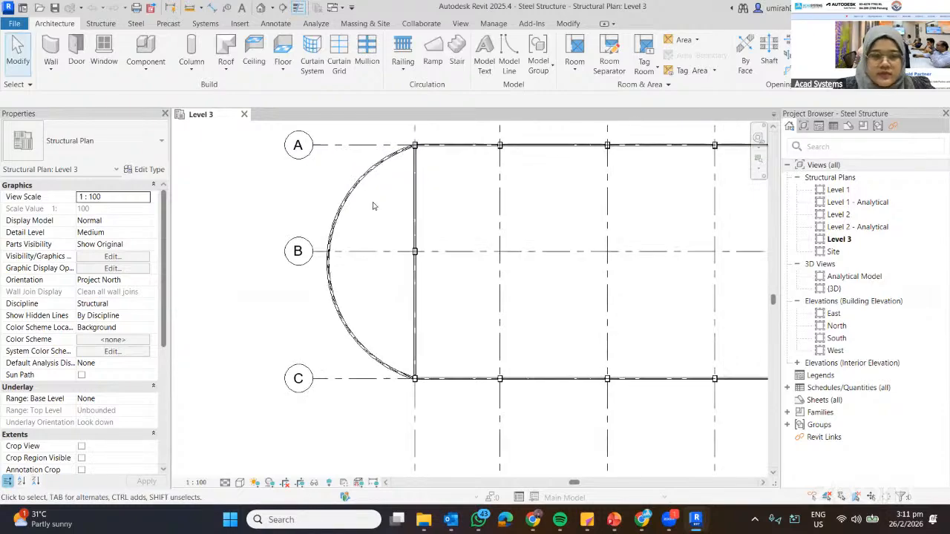
{"action": "scroll", "coordinate": [320, 220], "scroll_direction": "up", "scroll_amount": 2}
{"action": "scroll", "coordinate": [320, 220], "scroll_direction": "down", "scroll_amount": 3}
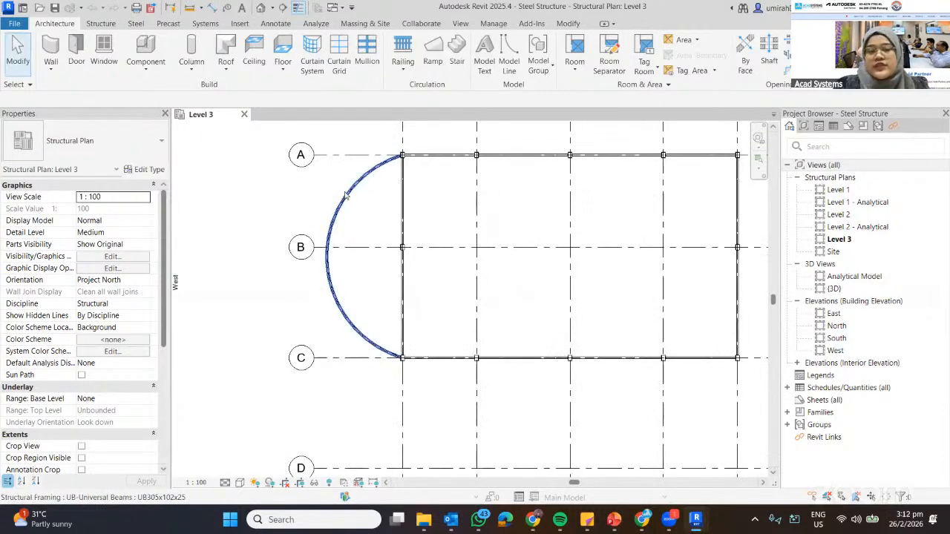
{"action": "left_click", "coordinate": [261, 8]}
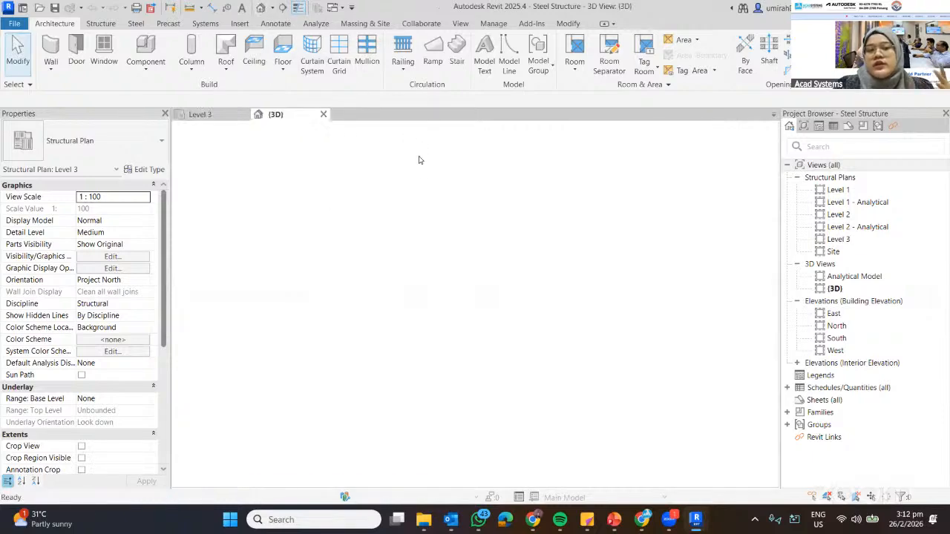
{"action": "scroll", "coordinate": [360, 213], "scroll_direction": "up", "scroll_amount": 3}
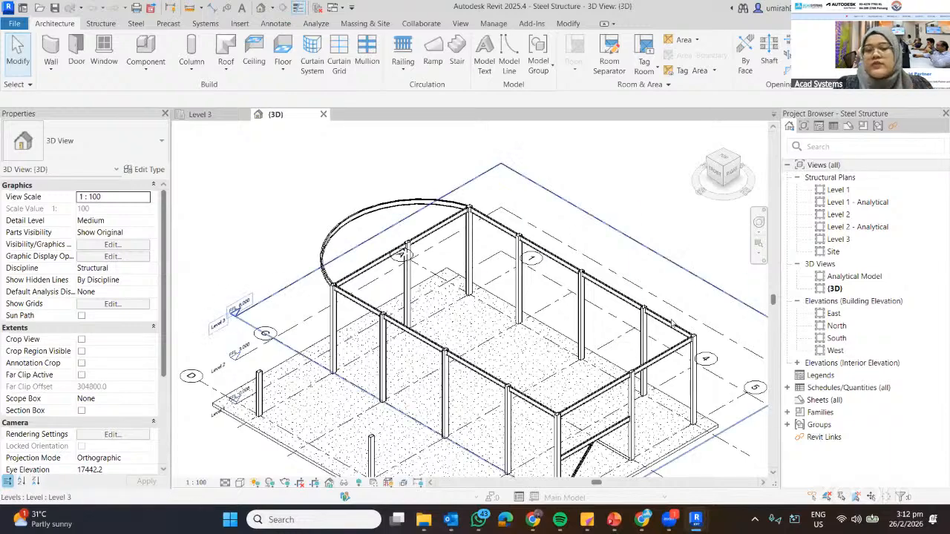
{"action": "middle_click_drag", "start_coordinate": [579, 238], "coordinate": [518, 185]}
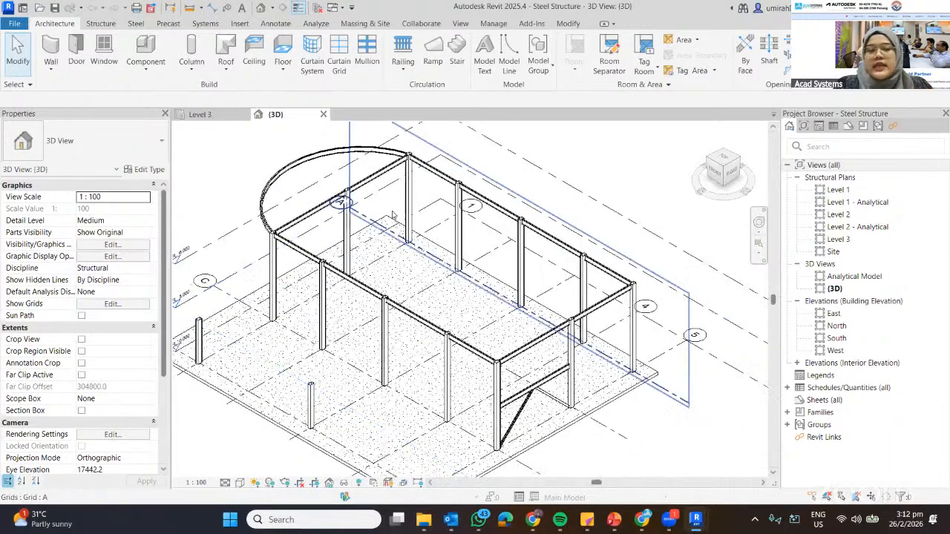
- Mirror a copy of the arc beam to the opposite end of the Level 3 frame about an axis drawn along grid 3
{"action": "left_click", "coordinate": [200, 115]}
{"action": "left_click", "coordinate": [343, 196]}
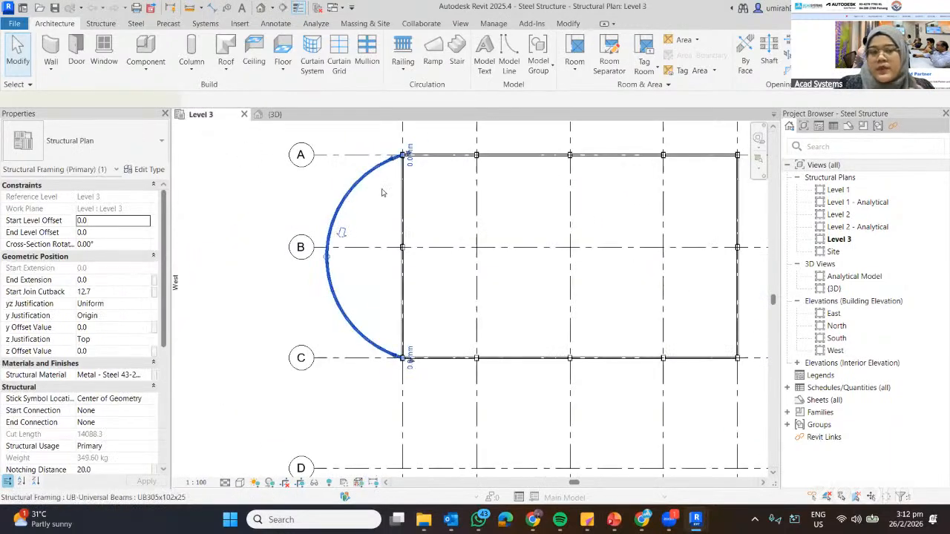
{"action": "middle_click_drag", "start_coordinate": [448, 186], "coordinate": [323, 188]}
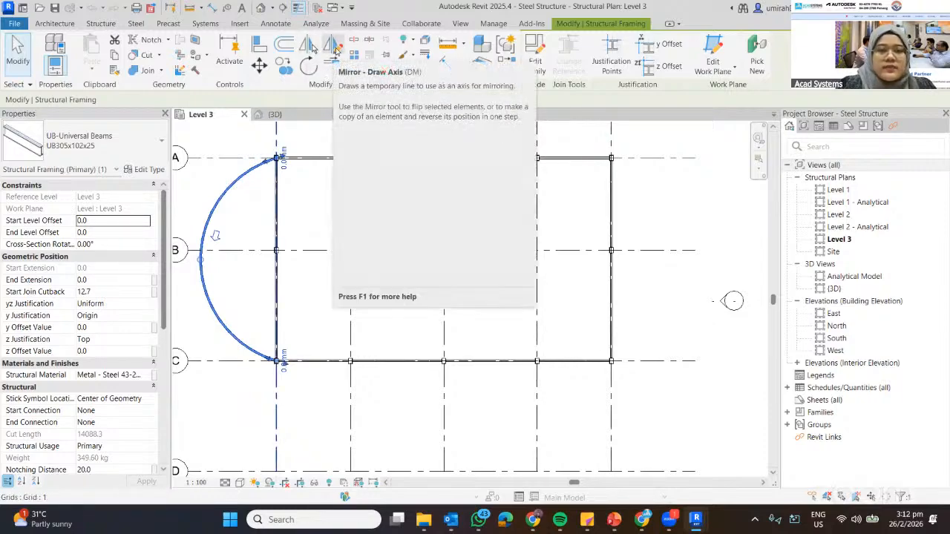
{"action": "left_click", "coordinate": [334, 46]}
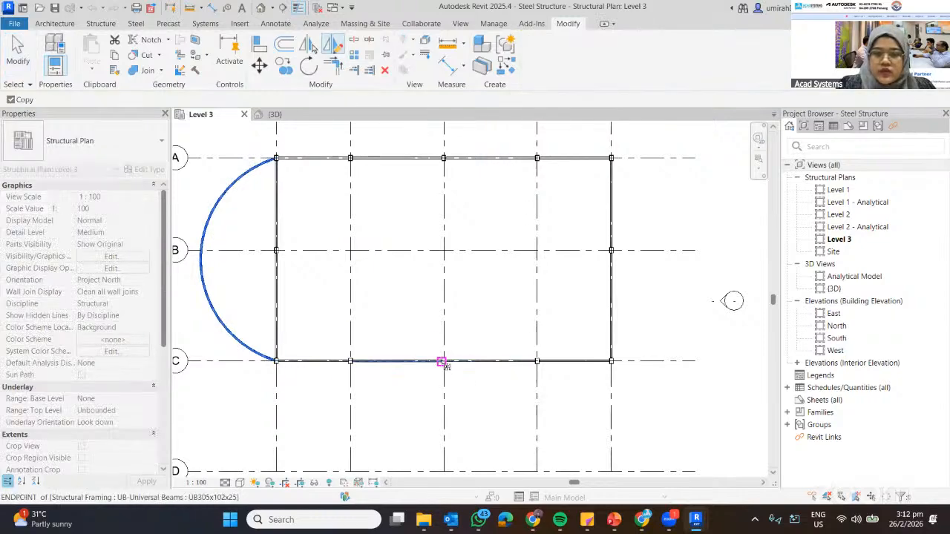
{"action": "scroll", "coordinate": [446, 362], "scroll_direction": "up", "scroll_amount": 2}
{"action": "left_click", "coordinate": [444, 328]}
{"action": "left_click", "coordinate": [450, 403]}
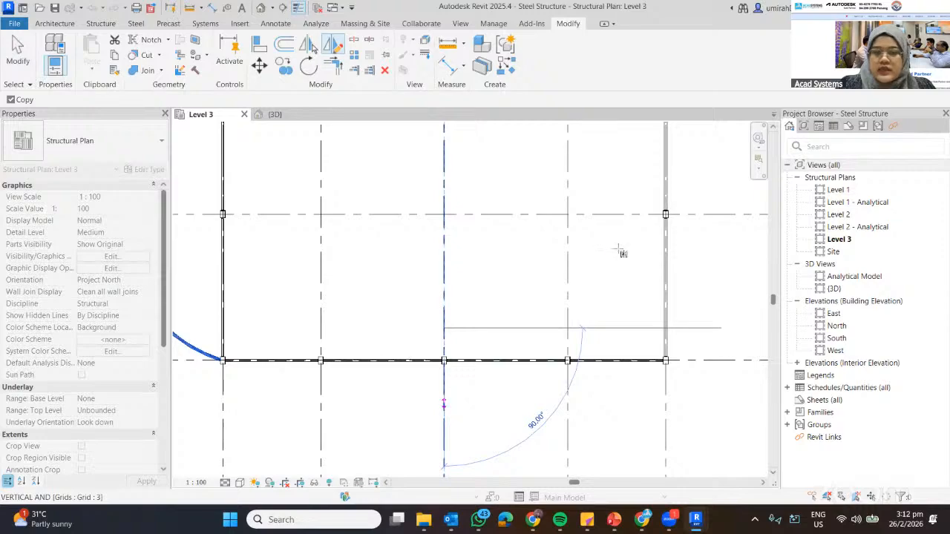
{"action": "scroll", "coordinate": [720, 209], "scroll_direction": "down", "scroll_amount": 3}
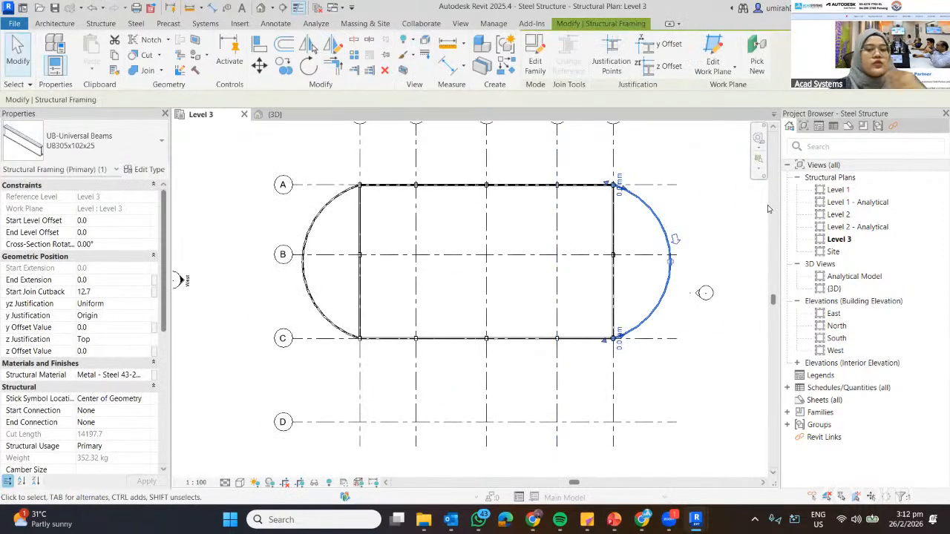
- In the East elevation, extend the grid lines upward so their bubbles sit well above Level 3
{"action": "key", "text": "Escape"}
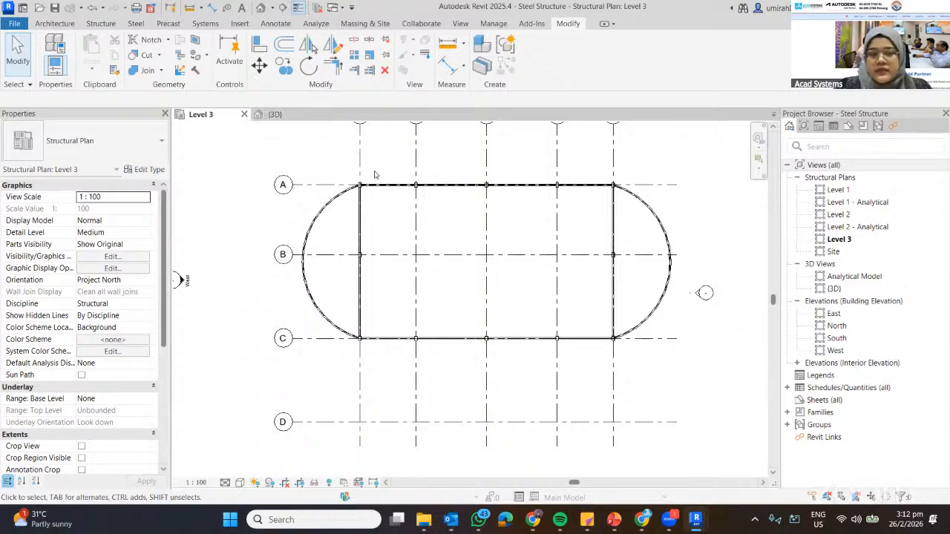
{"action": "left_click", "coordinate": [274, 115]}
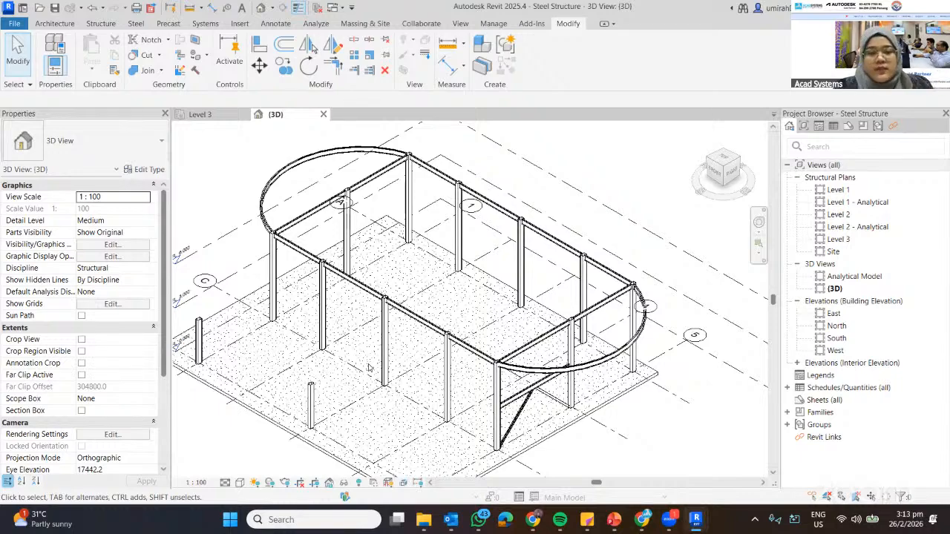
{"action": "middle_click_drag", "start_coordinate": [369, 367], "coordinate": [436, 234], "text": "shift"}
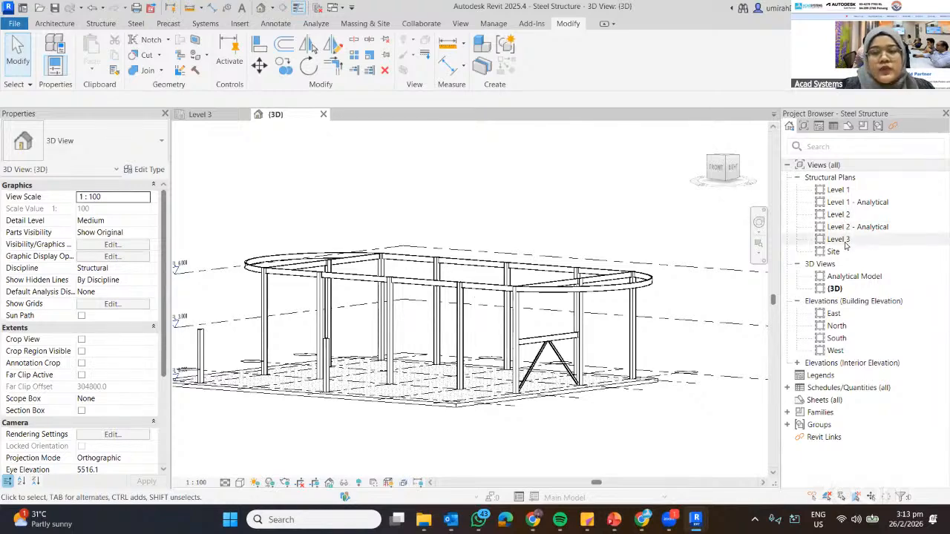
{"action": "double_click", "coordinate": [834, 314]}
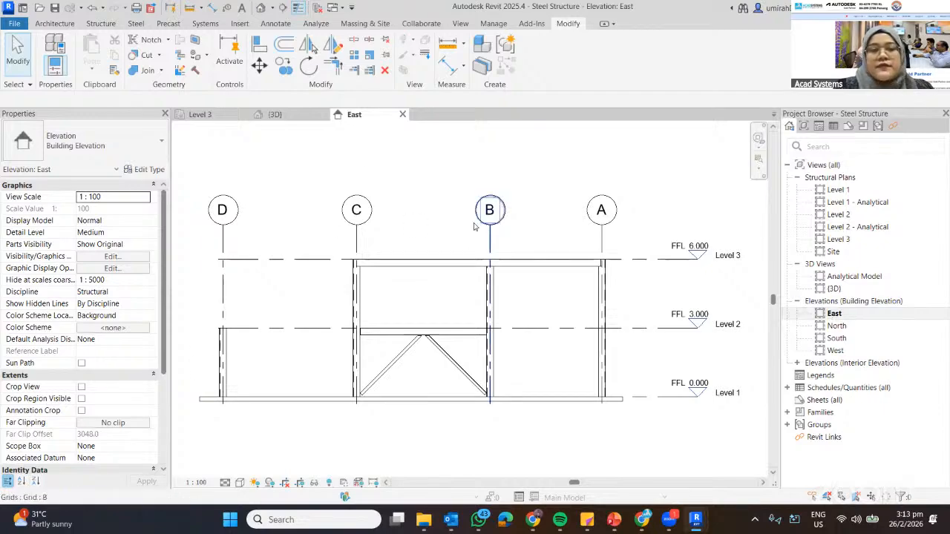
{"action": "left_click", "coordinate": [355, 243]}
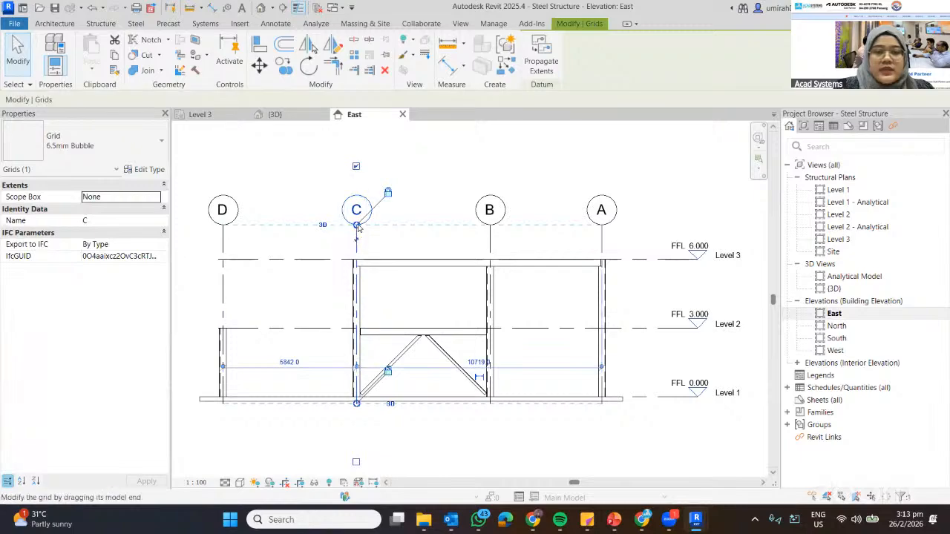
{"action": "left_click_drag", "start_coordinate": [356, 225], "coordinate": [363, 151]}
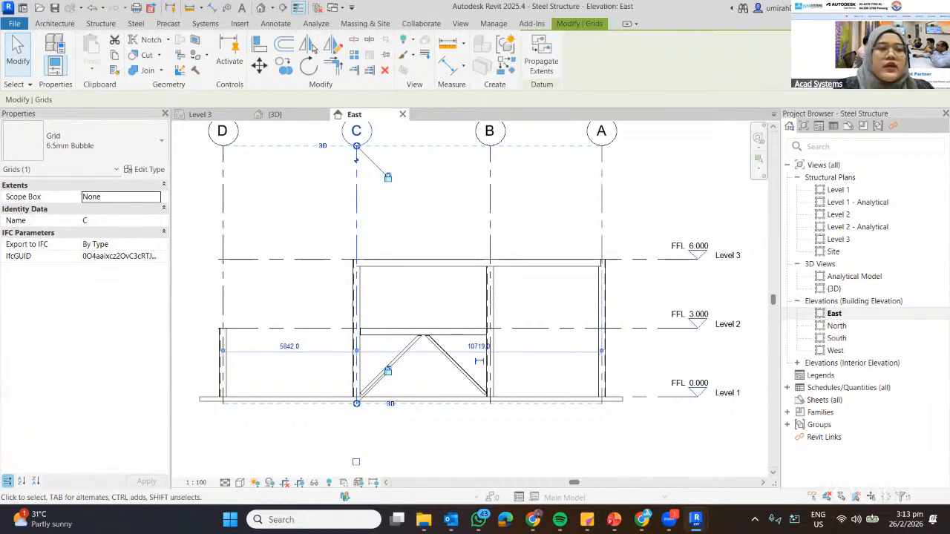
{"action": "left_click", "coordinate": [101, 24]}
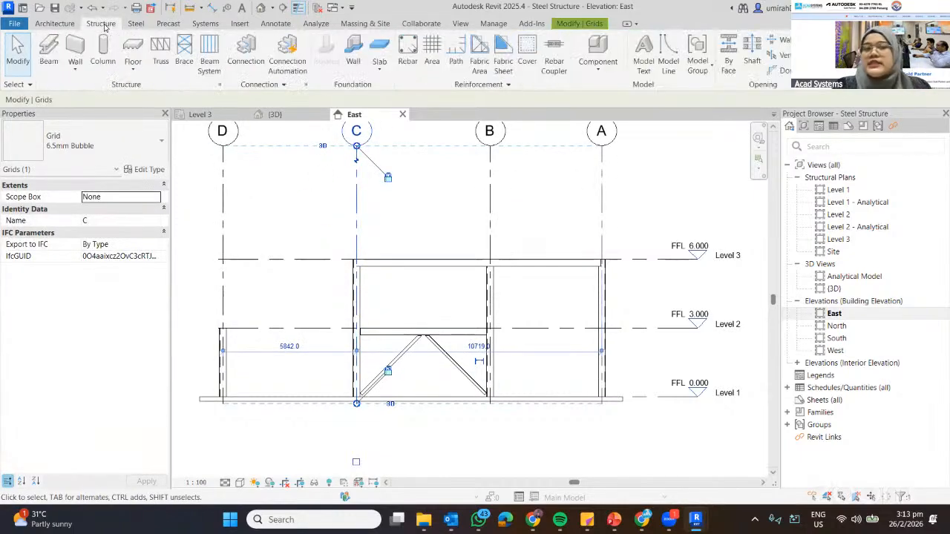
{"action": "left_click", "coordinate": [52, 56]}
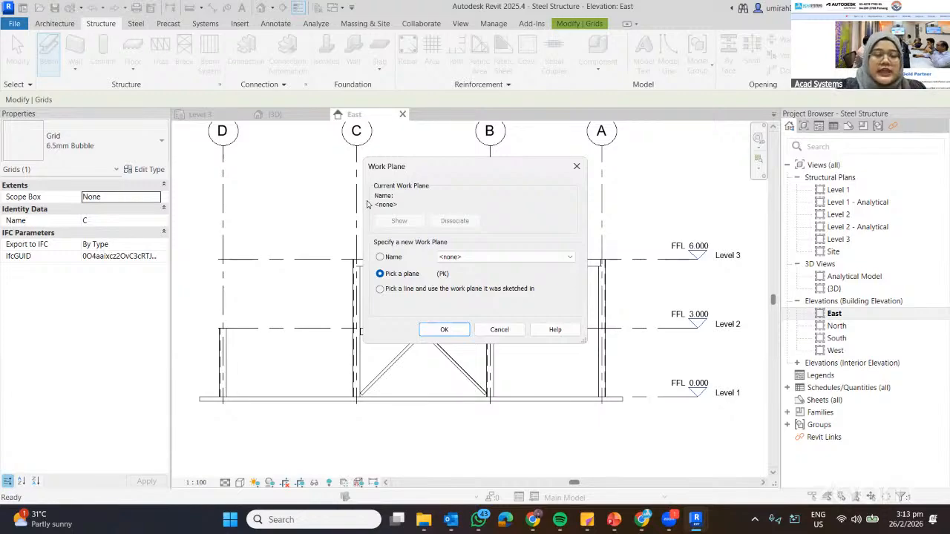
{"action": "left_click", "coordinate": [499, 328]}
- Check the grid names on the Level 3 plan and start a beam in the East elevation on the work plane Grid : 5
{"action": "left_click", "coordinate": [199, 115]}
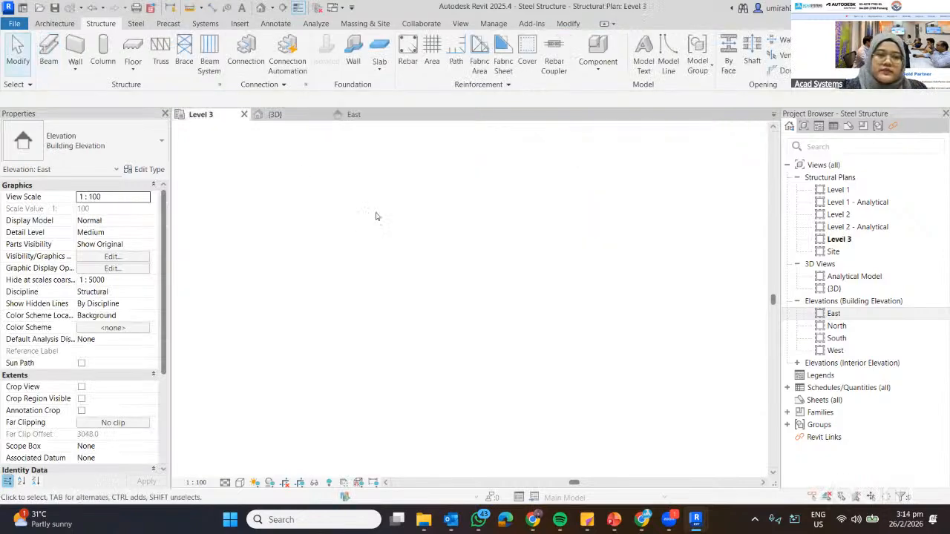
{"action": "scroll", "coordinate": [440, 232], "scroll_direction": "down", "scroll_amount": 3}
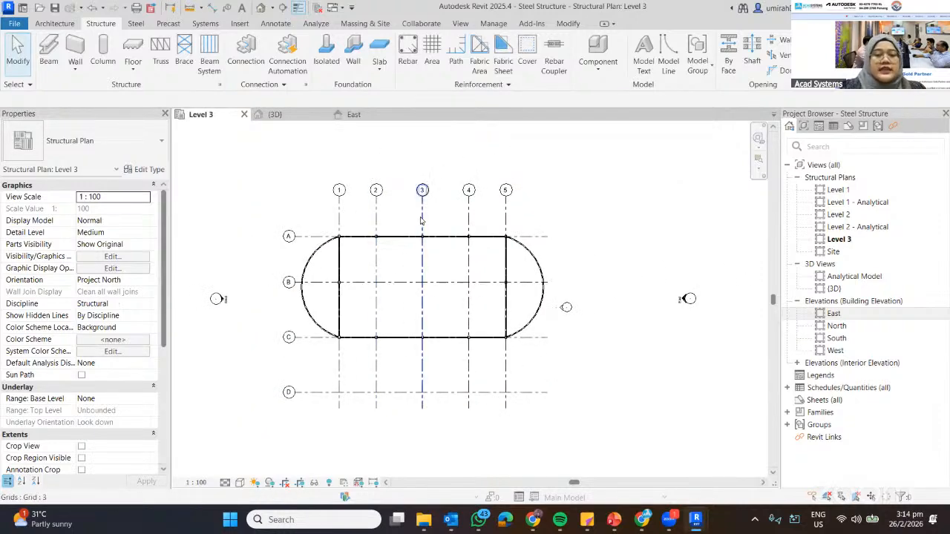
{"action": "middle_click_drag", "start_coordinate": [424, 201], "coordinate": [423, 173]}
{"action": "scroll", "coordinate": [479, 175], "scroll_direction": "up", "scroll_amount": 2}
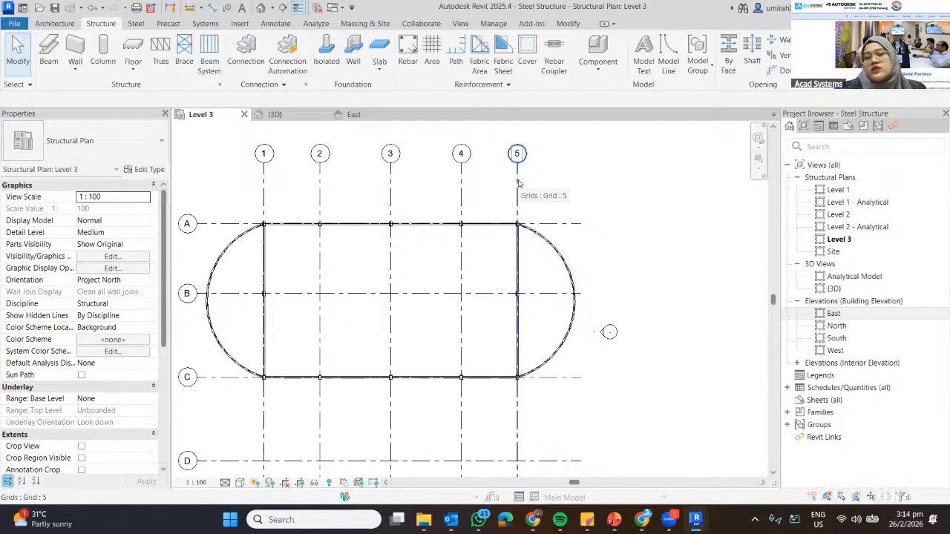
{"action": "left_click", "coordinate": [353, 114]}
{"action": "left_click", "coordinate": [48, 52]}
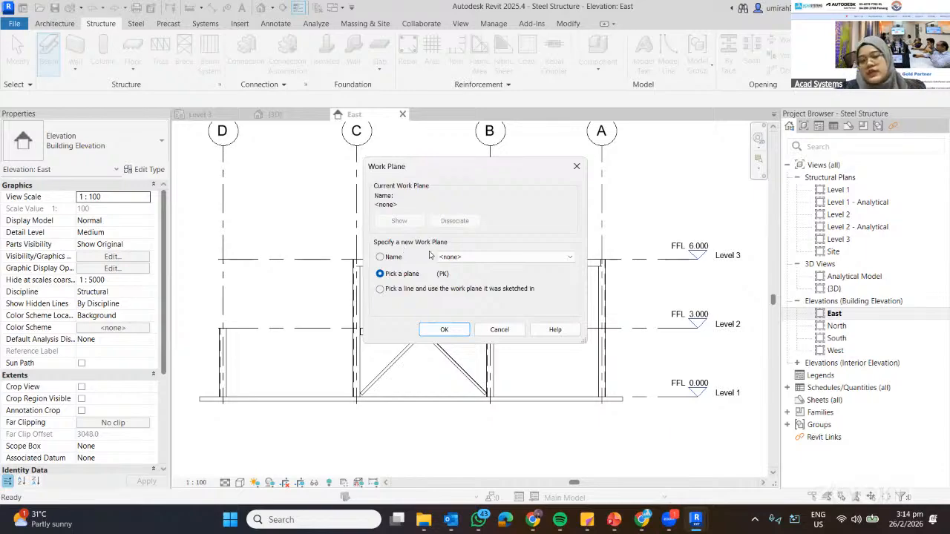
{"action": "left_click", "coordinate": [390, 259]}
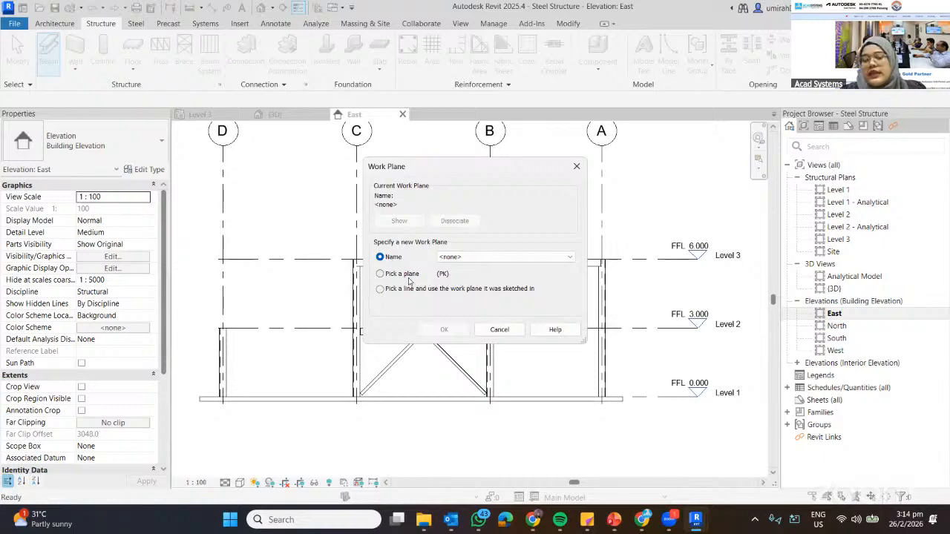
{"action": "left_click", "coordinate": [505, 259]}
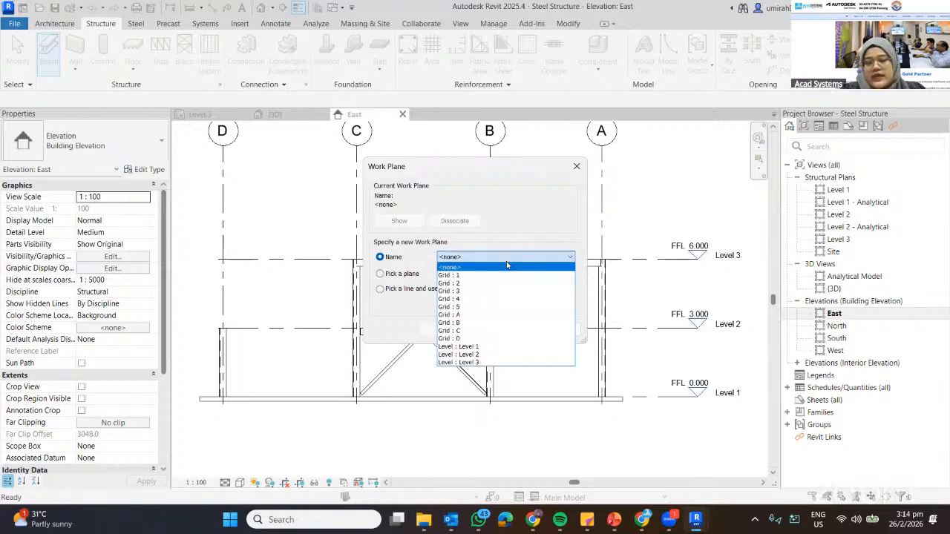
{"action": "left_click", "coordinate": [492, 308]}
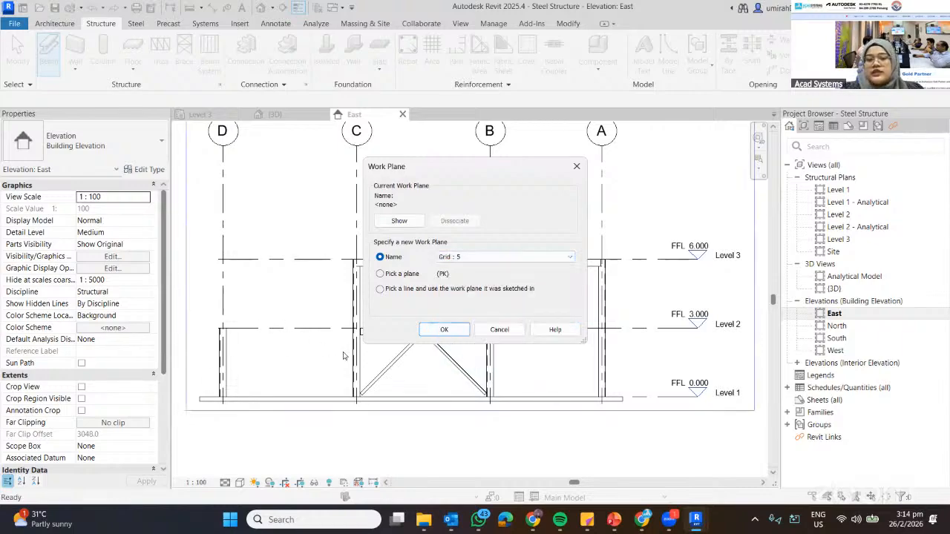
{"action": "left_click", "coordinate": [444, 329]}
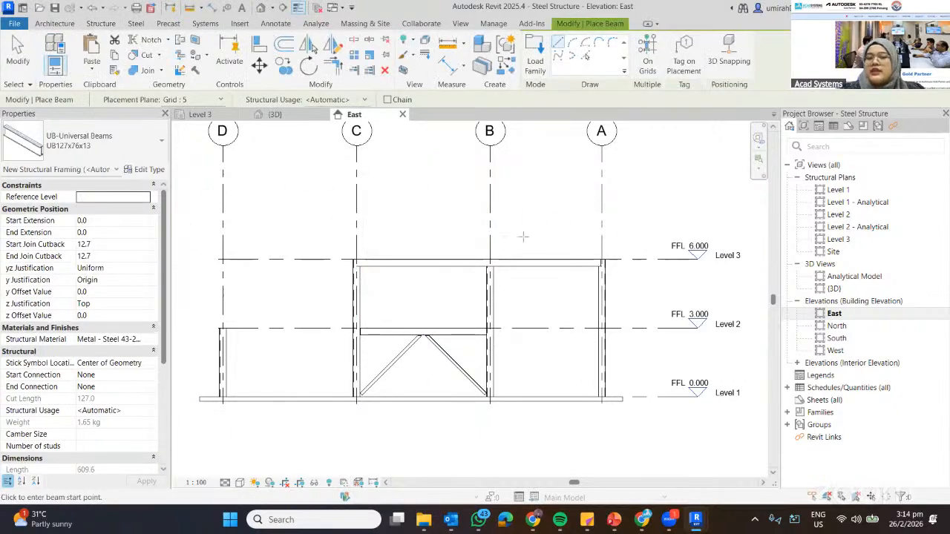
- Set the beam to be drawn as a Start-End-Radius Arc with the type UB305x127x37
{"action": "scroll", "coordinate": [376, 239], "scroll_direction": "up", "scroll_amount": 2}
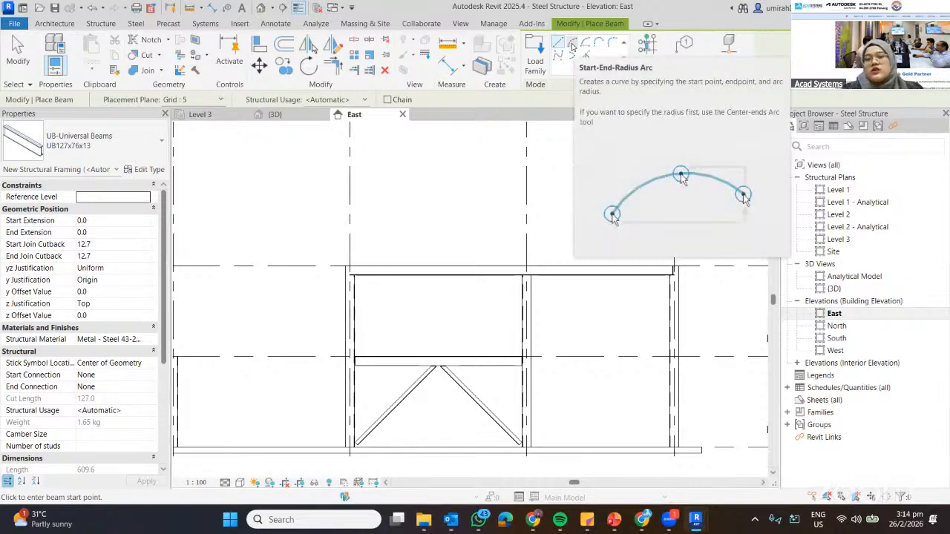
{"action": "left_click", "coordinate": [571, 46]}
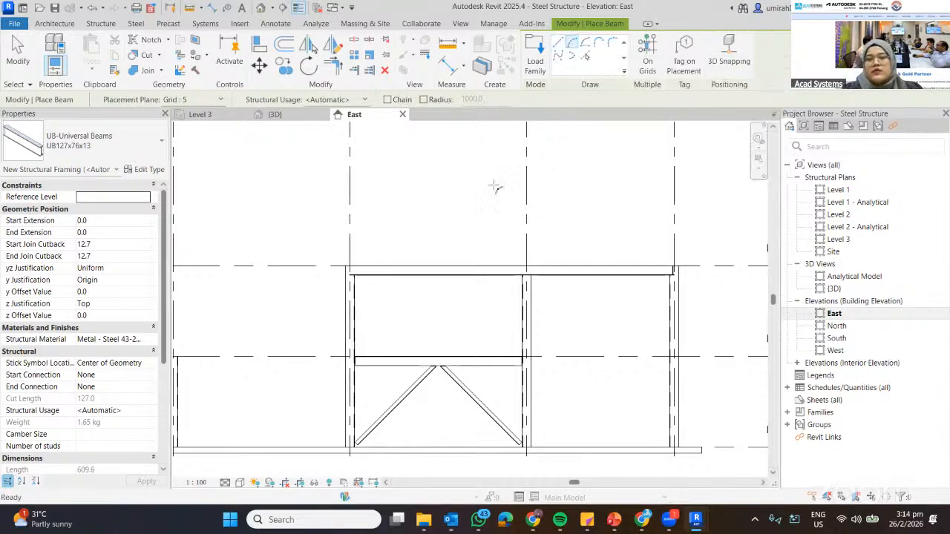
{"action": "scroll", "coordinate": [346, 269], "scroll_direction": "up", "scroll_amount": 3}
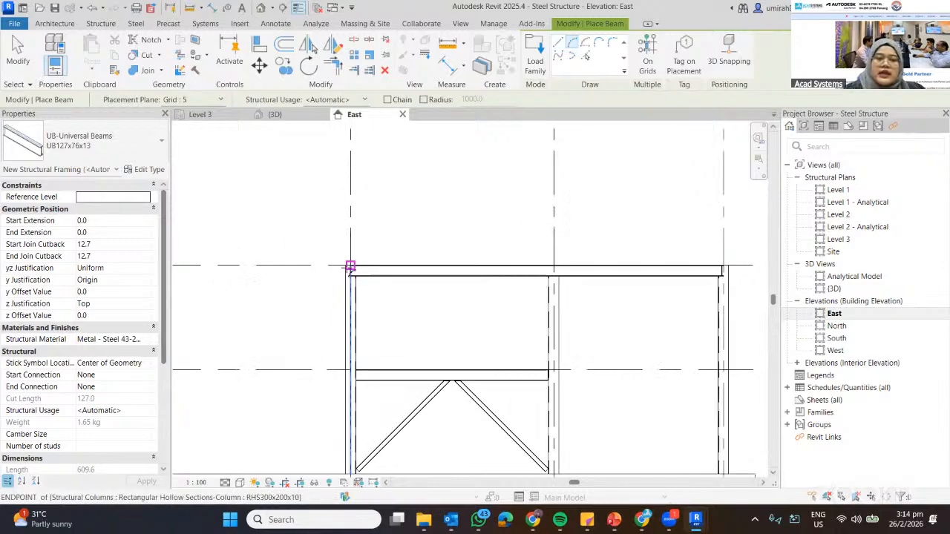
{"action": "left_click", "coordinate": [106, 149]}
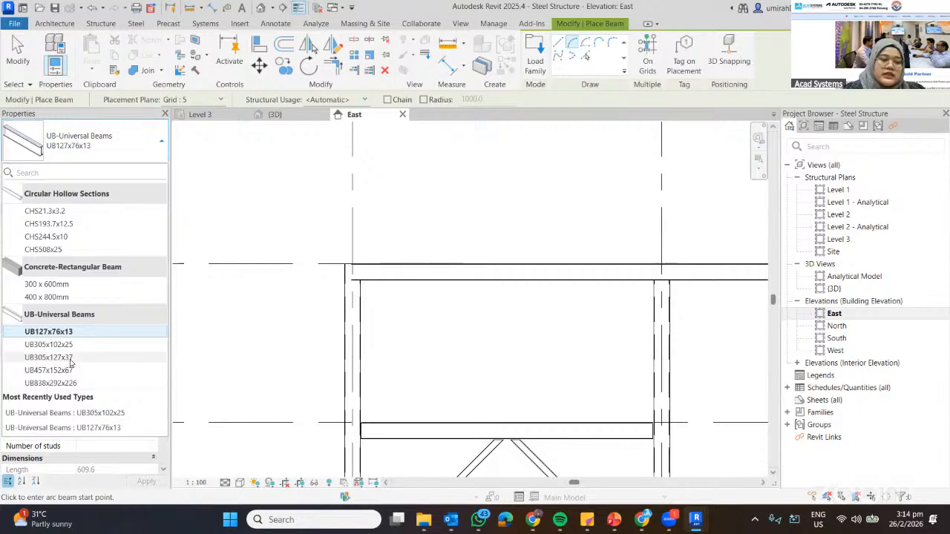
{"action": "left_click", "coordinate": [59, 357]}
{"action": "scroll", "coordinate": [269, 356], "scroll_direction": "down", "scroll_amount": 3}
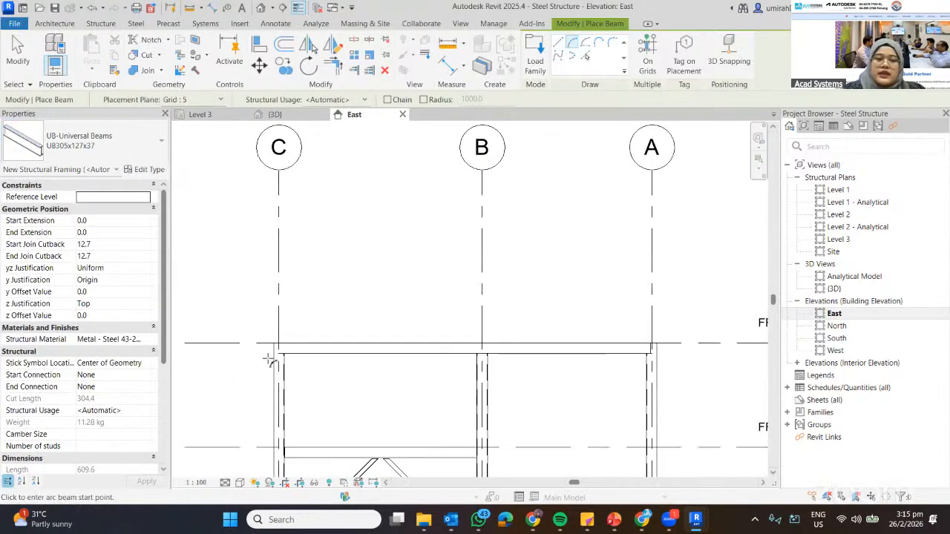
- Draw an upward-arching beam at Level 3 between the column tops on grids C and A, spanning about 10719 mm
{"action": "scroll", "coordinate": [286, 333], "scroll_direction": "up", "scroll_amount": 3}
{"action": "scroll", "coordinate": [285, 333], "scroll_direction": "down", "scroll_amount": 3}
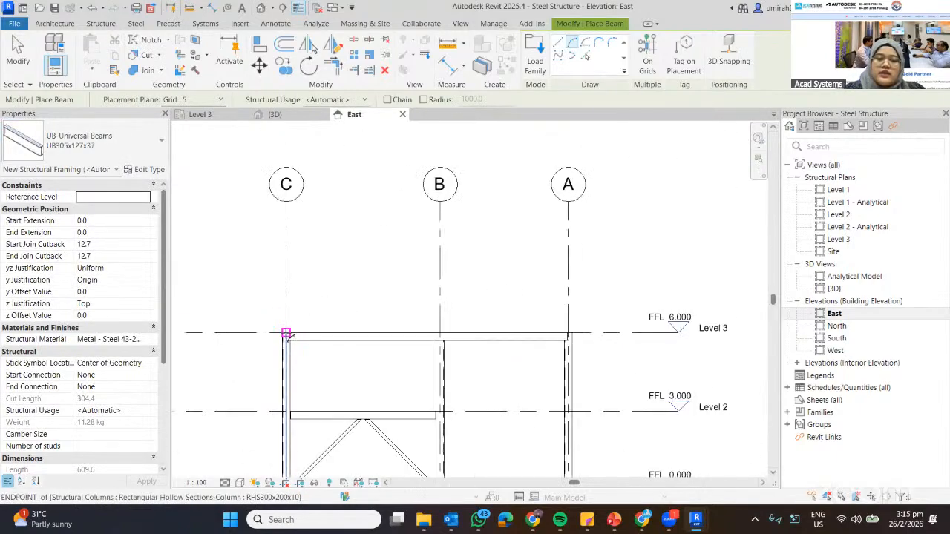
{"action": "scroll", "coordinate": [285, 333], "scroll_direction": "up", "scroll_amount": 3}
{"action": "left_click", "coordinate": [287, 333]}
{"action": "scroll", "coordinate": [573, 321], "scroll_direction": "down", "scroll_amount": 3}
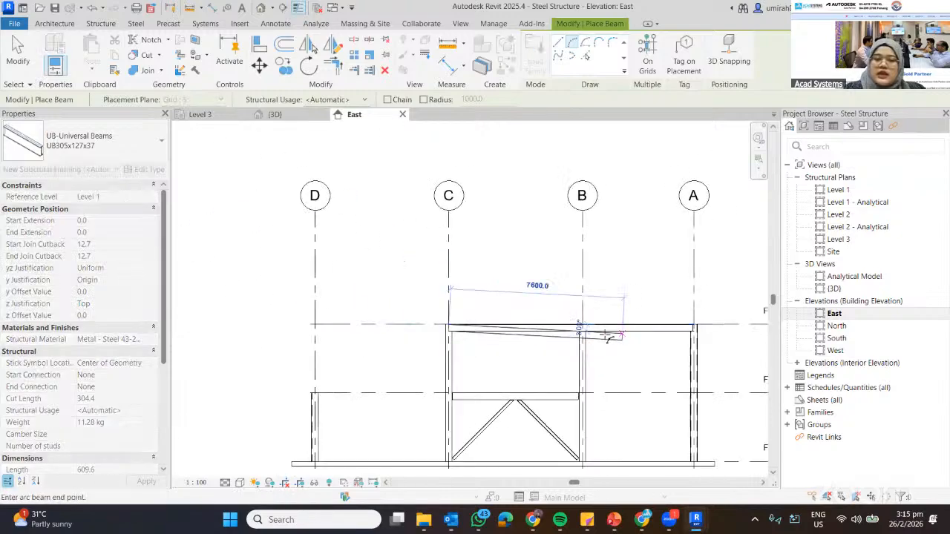
{"action": "middle_click_drag", "start_coordinate": [609, 335], "coordinate": [471, 334]}
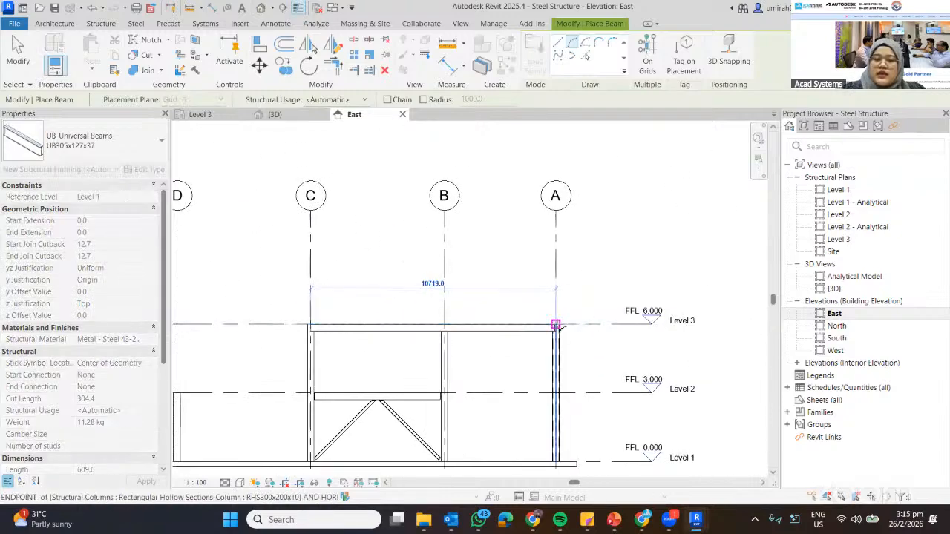
{"action": "left_click", "coordinate": [556, 325]}
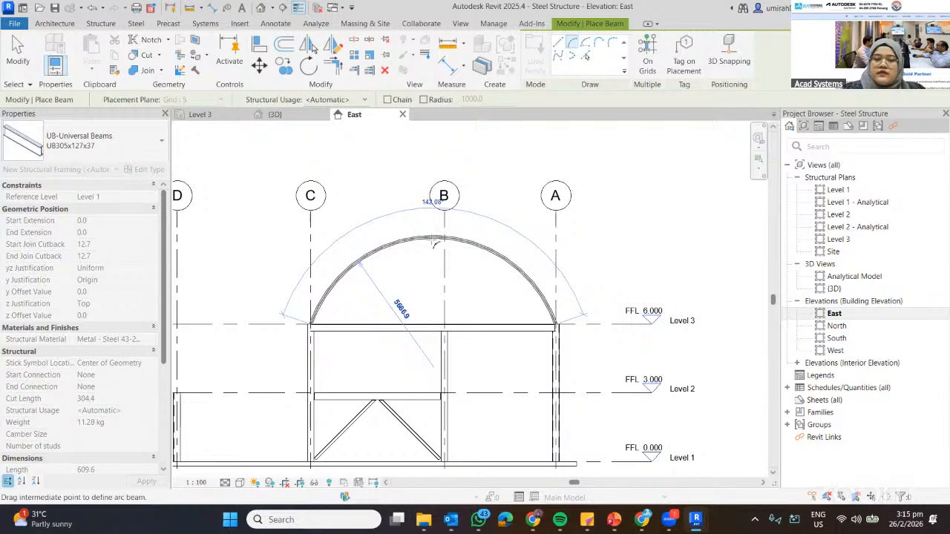
{"action": "left_click", "coordinate": [443, 274]}
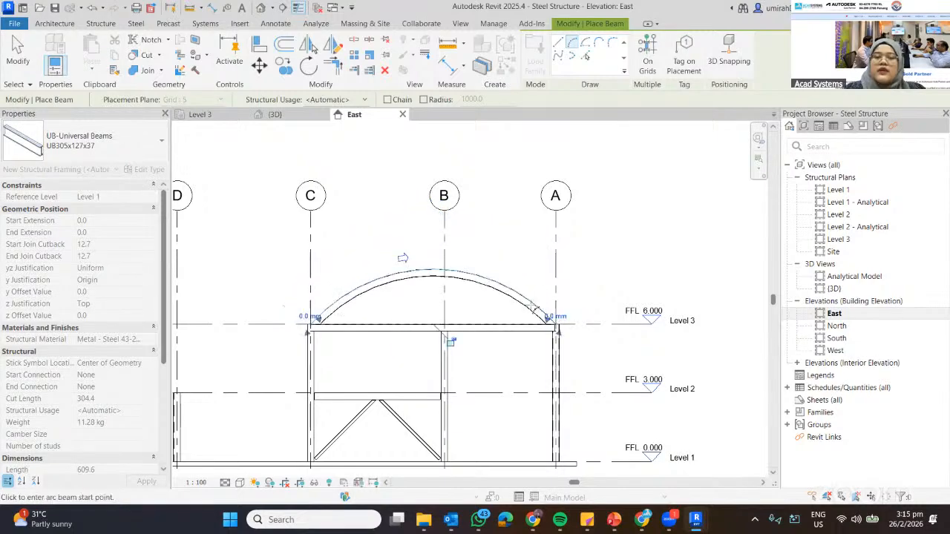
{"action": "scroll", "coordinate": [451, 342], "scroll_direction": "up", "scroll_amount": 3}
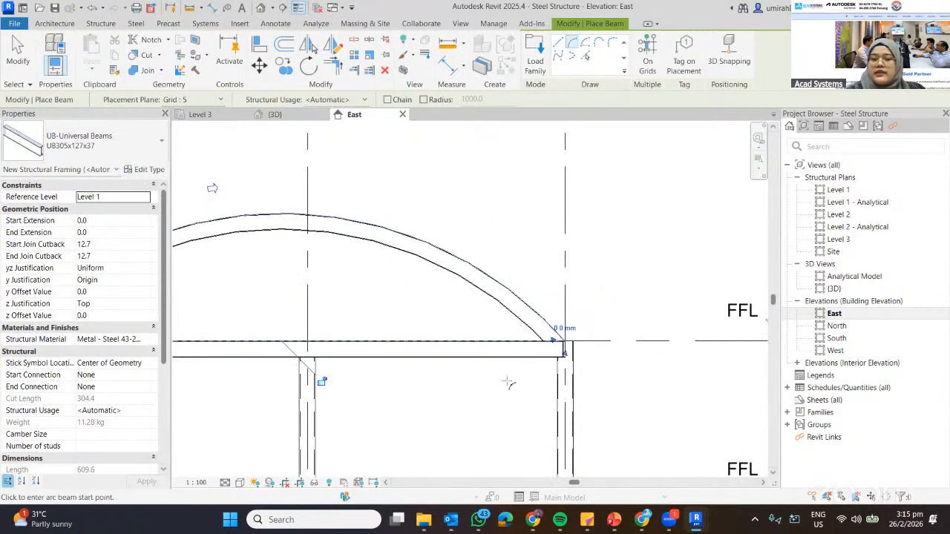
{"action": "key", "text": "Escape"}
{"action": "key", "text": "Escape"}
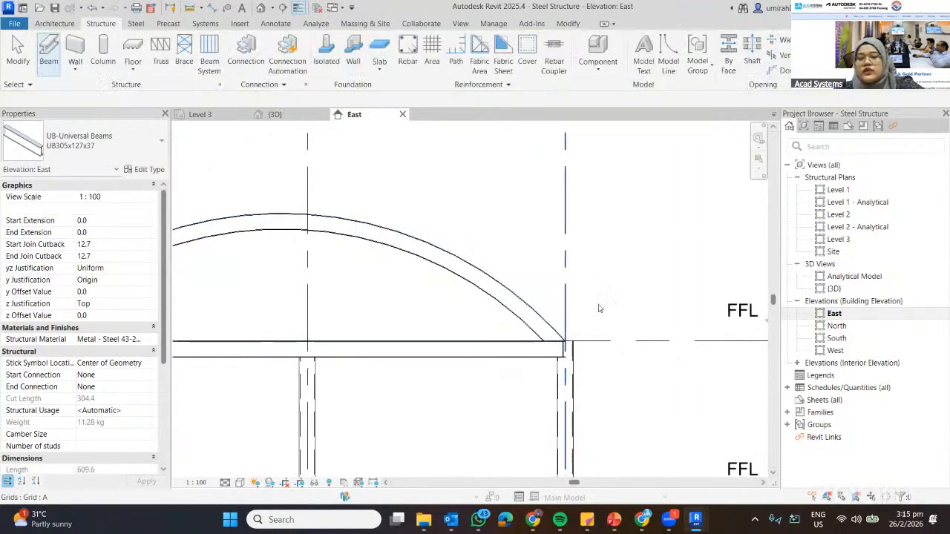
- Extend both ends of the arched beam into the columns, by about 197 mm at grid A and a similar amount at grid C
{"action": "scroll", "coordinate": [566, 282], "scroll_direction": "down", "scroll_amount": 3}
{"action": "left_click", "coordinate": [543, 305]}
{"action": "scroll", "coordinate": [569, 325], "scroll_direction": "up", "scroll_amount": 4}
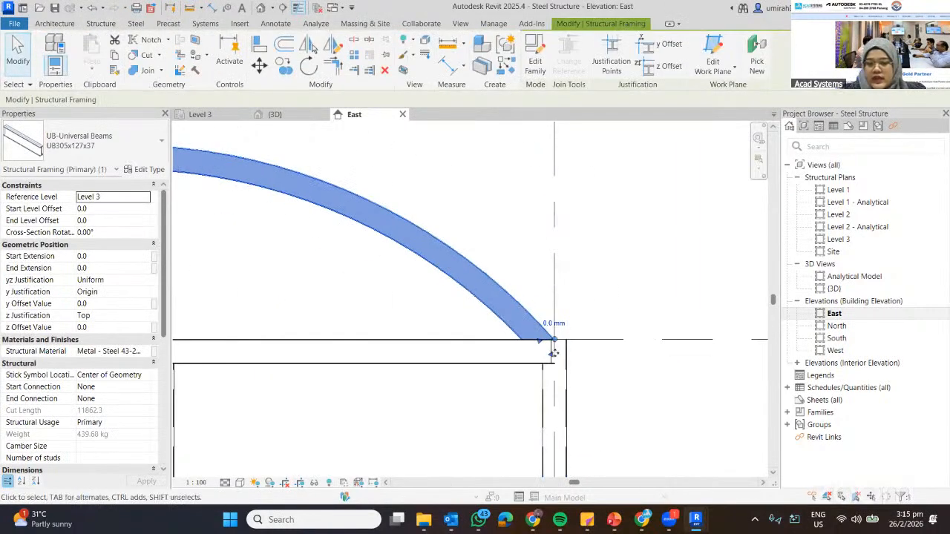
{"action": "mouse_move", "coordinate": [552, 350]}
{"action": "left_mouse_down"}
{"action": "mouse_move", "coordinate": [573, 379]}
{"action": "mouse_move", "coordinate": [557, 354]}
{"action": "mouse_move", "coordinate": [552, 362]}
{"action": "left_mouse_up"}
{"action": "scroll", "coordinate": [509, 254], "scroll_direction": "down", "scroll_amount": 5}
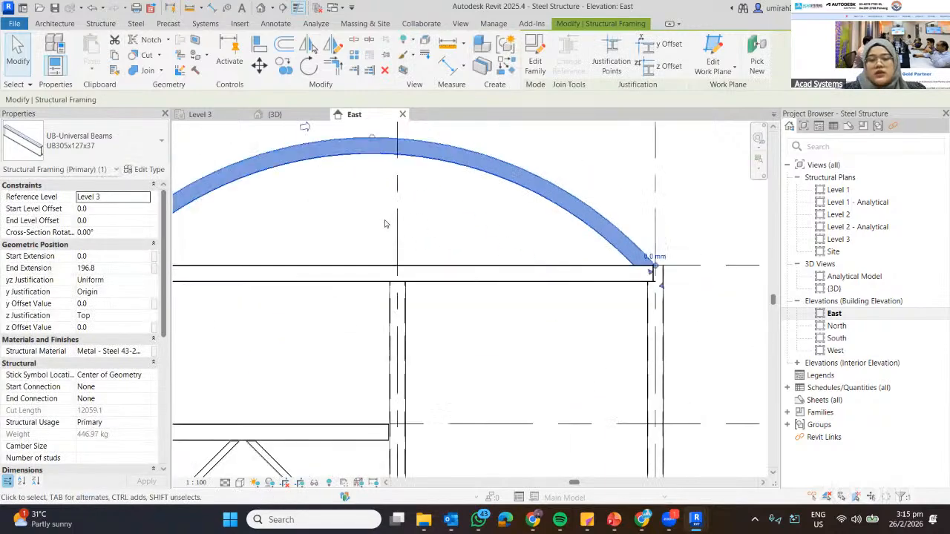
{"action": "scroll", "coordinate": [327, 245], "scroll_direction": "up", "scroll_amount": 4}
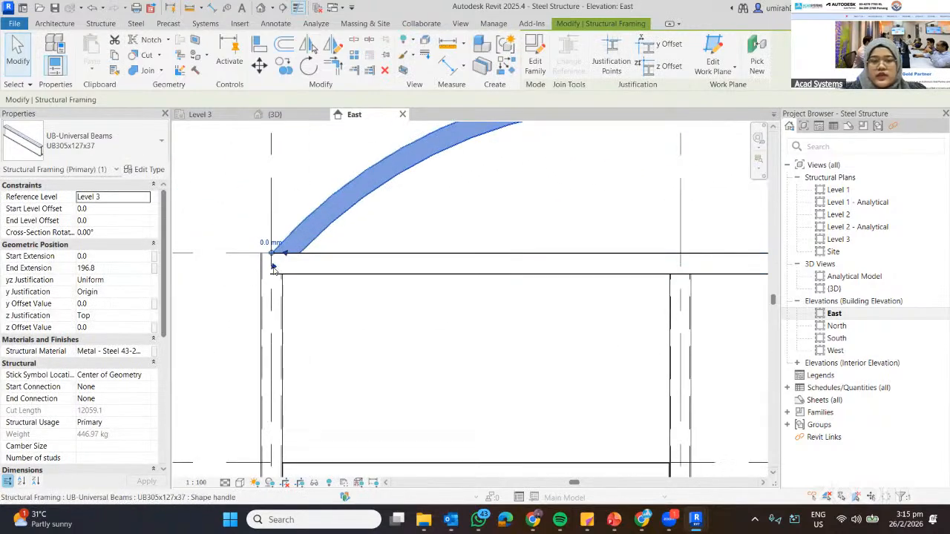
{"action": "left_click_drag", "start_coordinate": [273, 268], "coordinate": [262, 272]}
{"action": "left_click", "coordinate": [326, 298]}
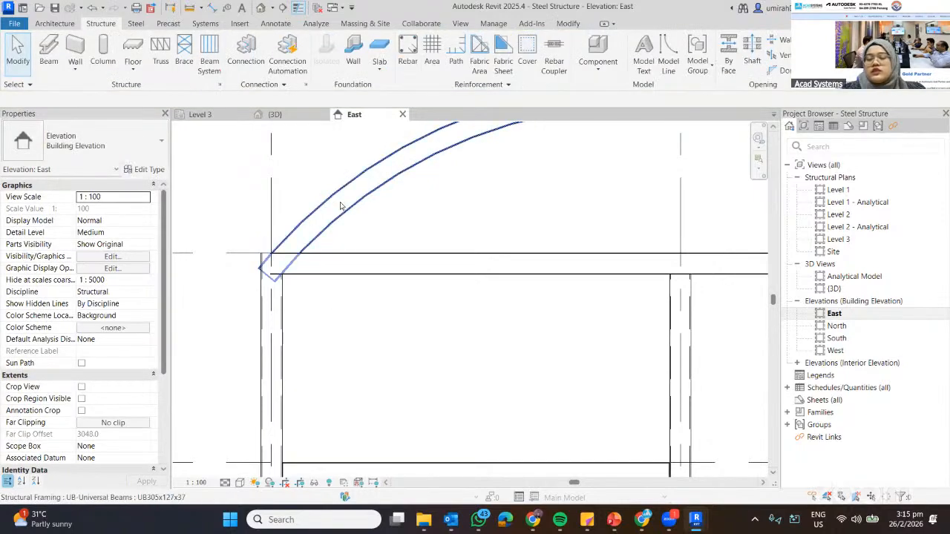
- Examine the arched beam and its end joint with the column in the 3D view
{"action": "left_click", "coordinate": [275, 115]}
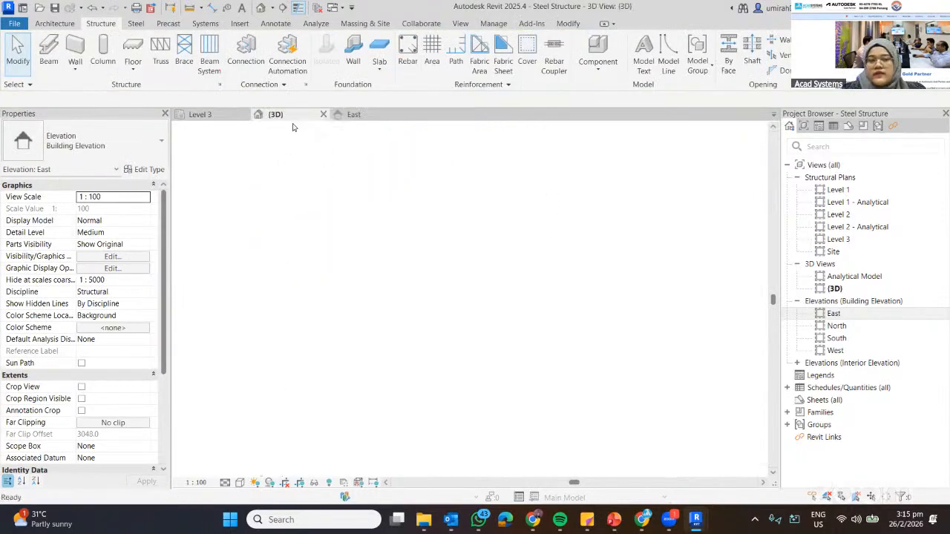
{"action": "scroll", "coordinate": [552, 279], "scroll_direction": "up", "scroll_amount": 5}
{"action": "scroll", "coordinate": [552, 279], "scroll_direction": "down", "scroll_amount": 5}
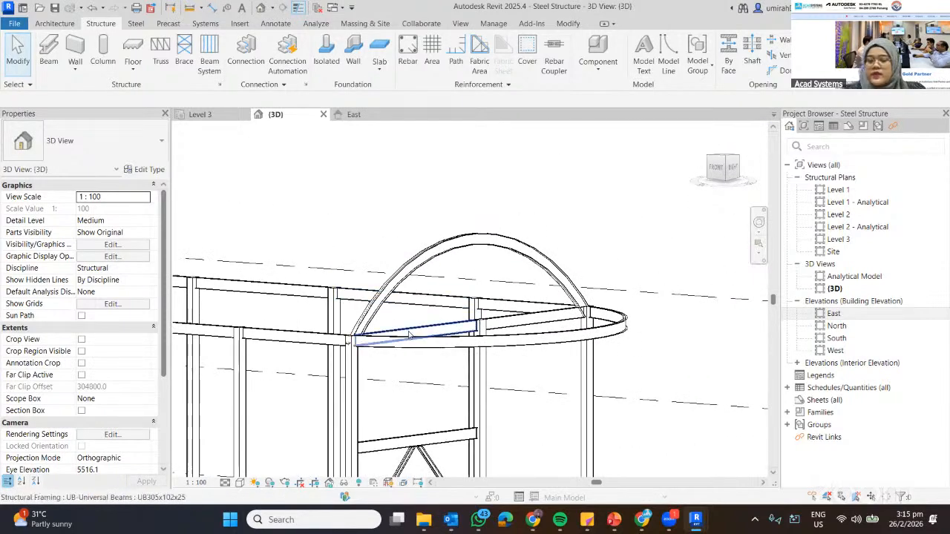
{"action": "scroll", "coordinate": [401, 312], "scroll_direction": "up", "scroll_amount": 5}
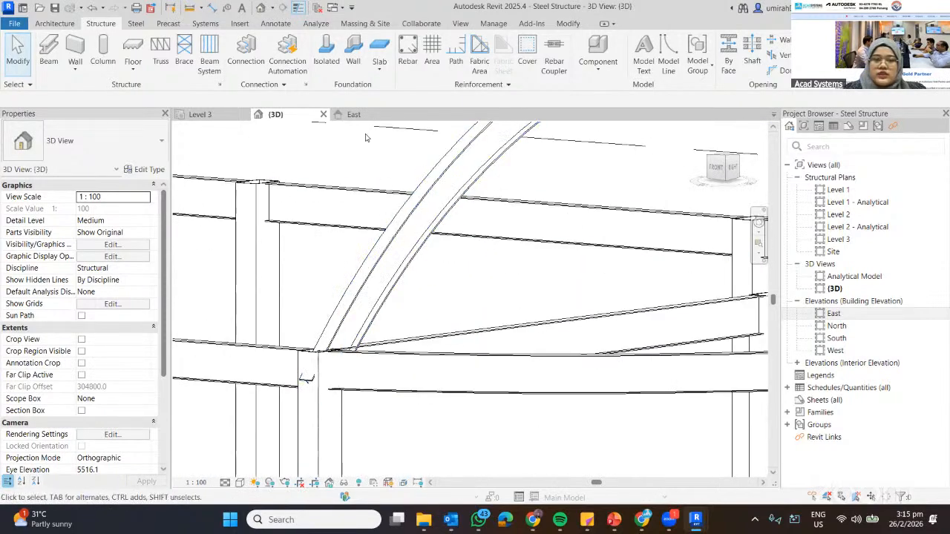
- In the East elevation, shorten the arched beam's extension into the grid C column to about 108 mm
{"action": "left_click", "coordinate": [353, 114]}
{"action": "left_click", "coordinate": [301, 228]}
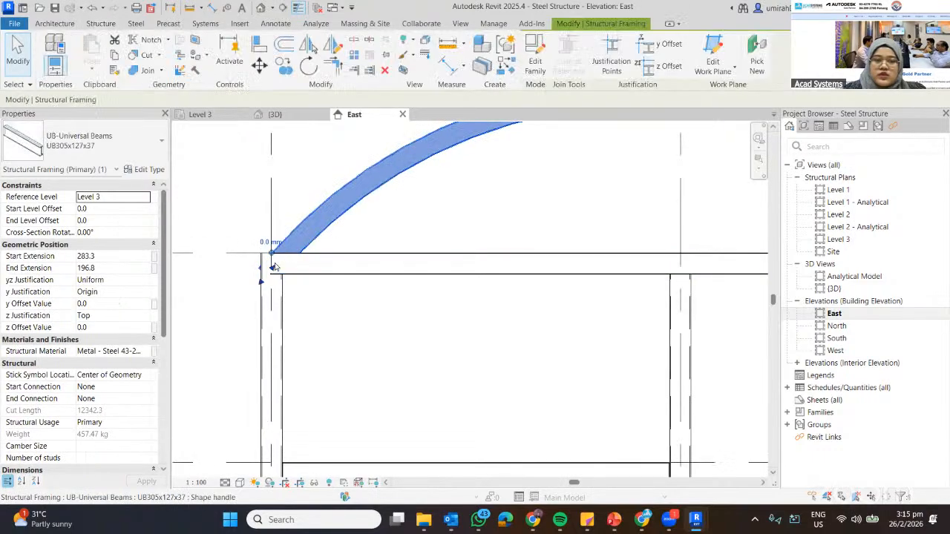
{"action": "left_click_drag", "start_coordinate": [273, 267], "coordinate": [269, 261]}
{"action": "left_click", "coordinate": [311, 312]}
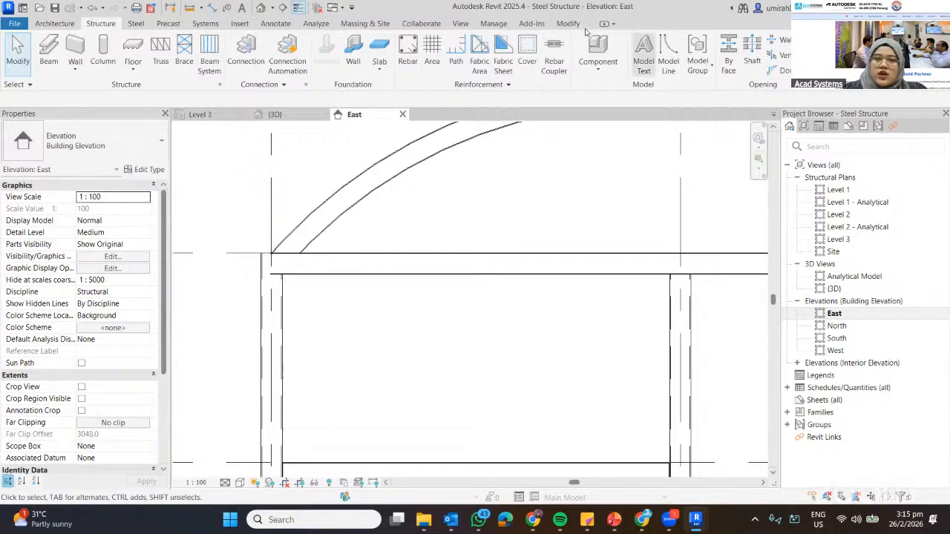
- Notch the arched beam's grid C end against its supporting column
{"action": "left_click", "coordinate": [148, 39]}
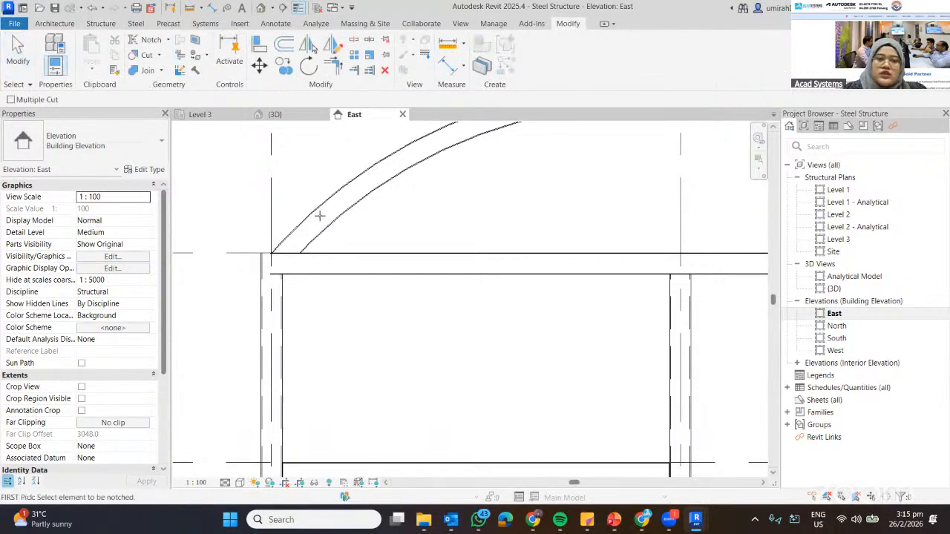
{"action": "left_click", "coordinate": [304, 233]}
{"action": "left_click", "coordinate": [302, 270]}
{"action": "scroll", "coordinate": [447, 255], "scroll_direction": "down", "scroll_amount": 3}
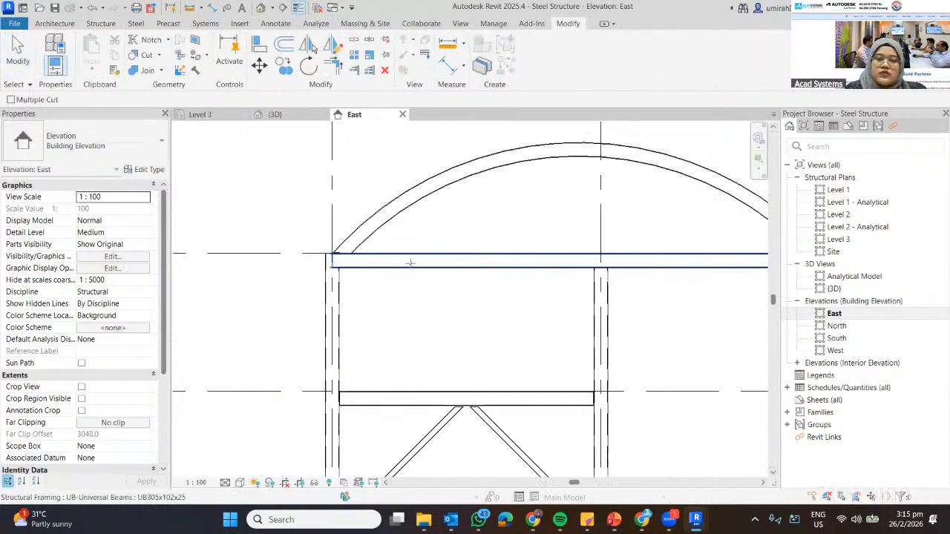
{"action": "scroll", "coordinate": [317, 267], "scroll_direction": "up", "scroll_amount": 5}
{"action": "scroll", "coordinate": [394, 239], "scroll_direction": "up", "scroll_amount": 3}
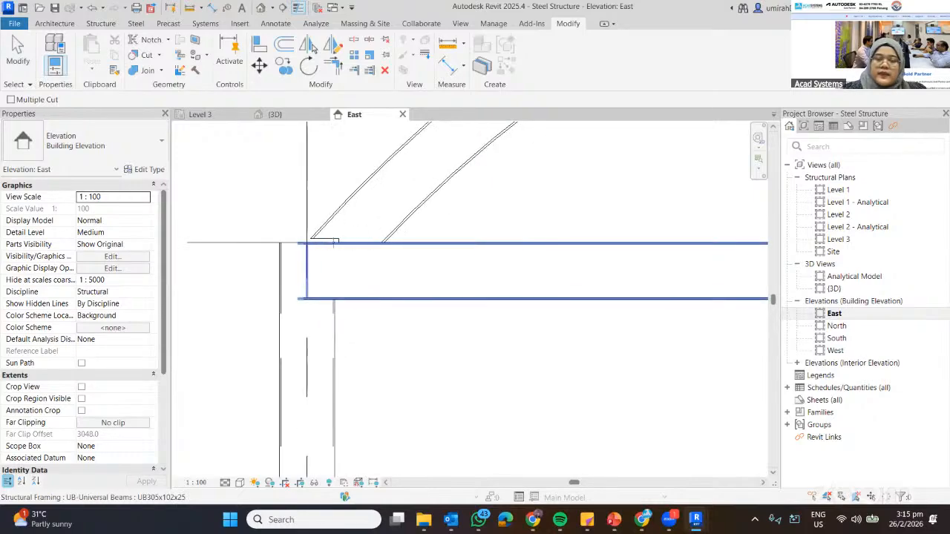
- Notch the arched beam's opposite end against the supporting column on grid A
{"action": "scroll", "coordinate": [350, 243], "scroll_direction": "down", "scroll_amount": 5}
{"action": "scroll", "coordinate": [500, 252], "scroll_direction": "up", "scroll_amount": 3}
{"action": "scroll", "coordinate": [505, 252], "scroll_direction": "down", "scroll_amount": 3}
{"action": "scroll", "coordinate": [549, 250], "scroll_direction": "up", "scroll_amount": 3}
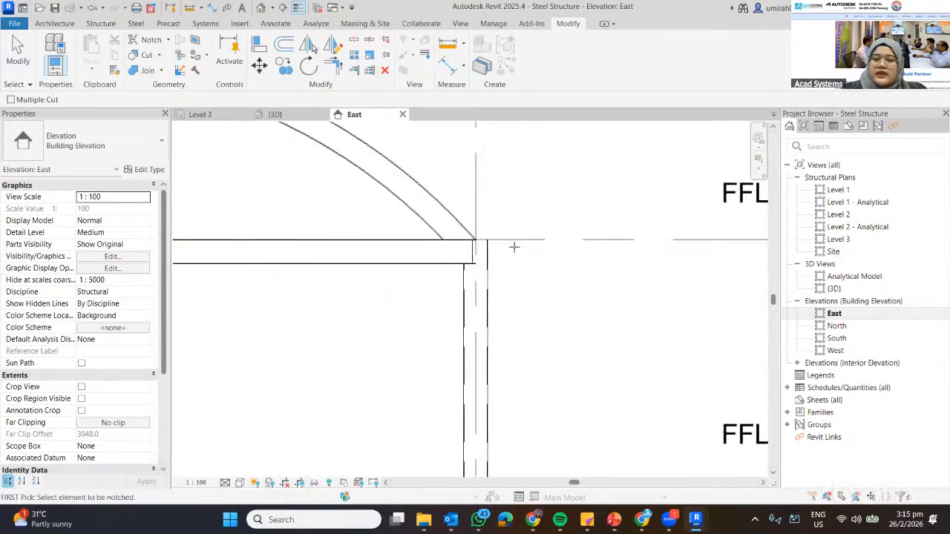
{"action": "left_click", "coordinate": [446, 210]}
{"action": "left_click", "coordinate": [483, 338]}
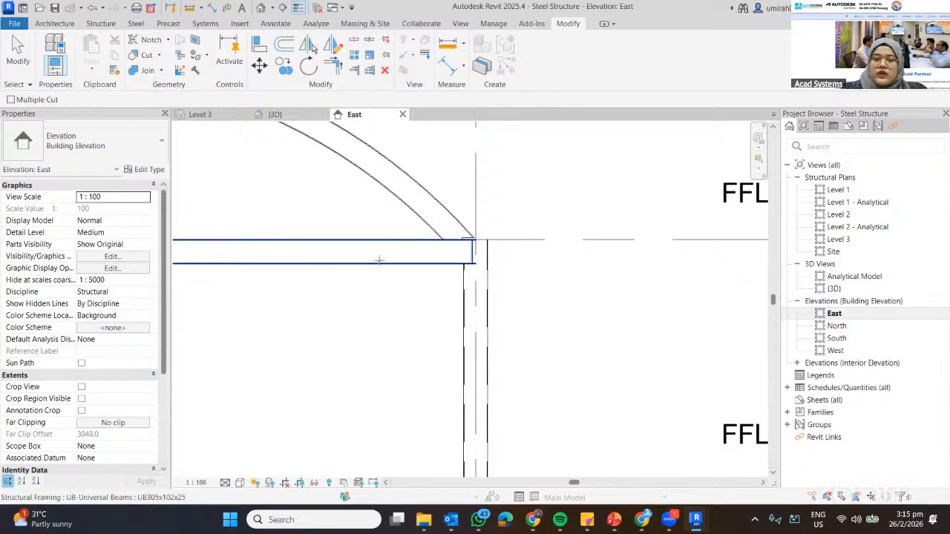
- Leave the notching command and examine the notched beam end and its column joint in the 3D view
{"action": "scroll", "coordinate": [379, 259], "scroll_direction": "down", "scroll_amount": 3}
{"action": "left_click", "coordinate": [275, 115]}
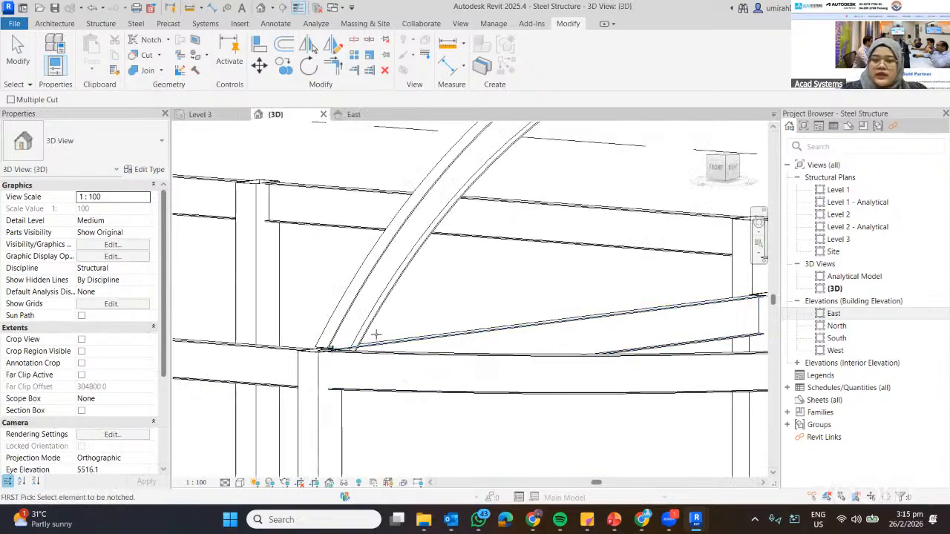
{"action": "scroll", "coordinate": [376, 335], "scroll_direction": "up", "scroll_amount": 2}
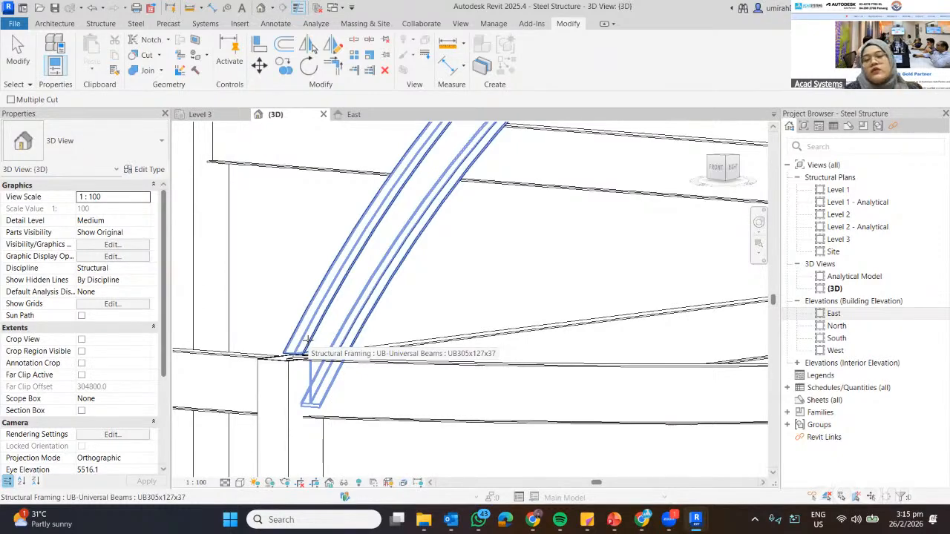
{"action": "key", "text": "Escape"}
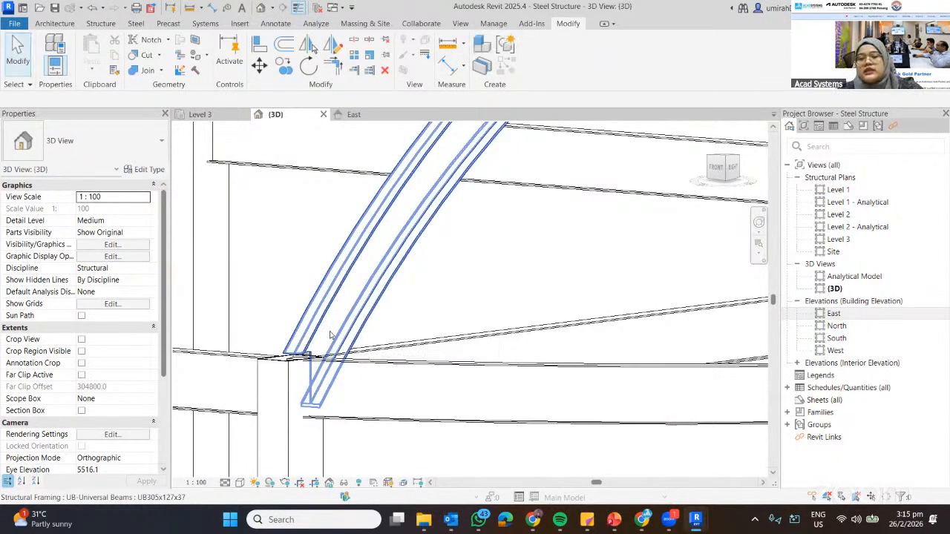
{"action": "scroll", "coordinate": [334, 327], "scroll_direction": "down", "scroll_amount": 4}
{"action": "middle_click_drag", "start_coordinate": [333, 278], "coordinate": [443, 290]}
{"action": "middle_click_drag", "start_coordinate": [372, 275], "coordinate": [437, 284]}
{"action": "mouse_move", "coordinate": [326, 296]}
{"action": "middle_mouse_down"}
{"action": "mouse_move", "coordinate": [666, 344]}
{"action": "mouse_move", "coordinate": [550, 325]}
{"action": "middle_mouse_up"}
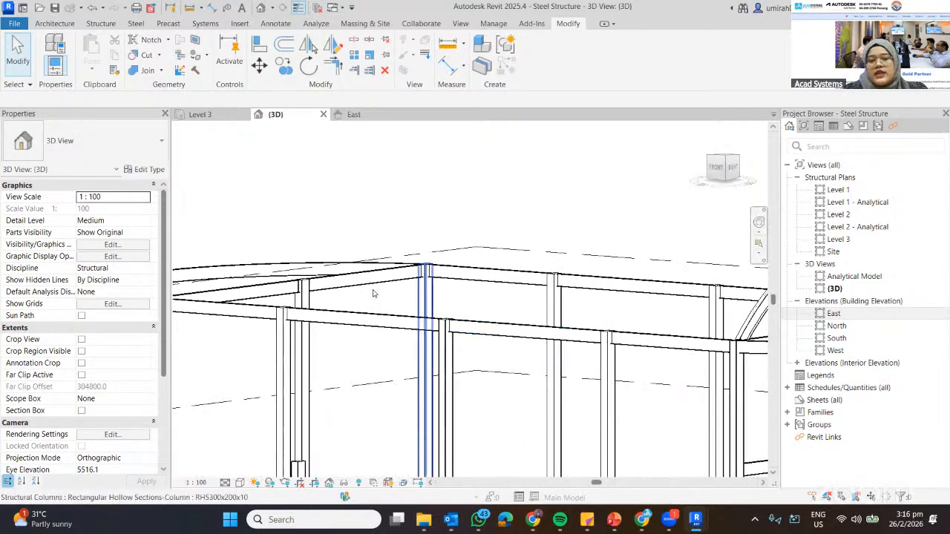
- In the Site plan, start a multiple copy of the grid 5 arched beam from its grid C endpoint and place one on grid 4
{"action": "left_click", "coordinate": [200, 115]}
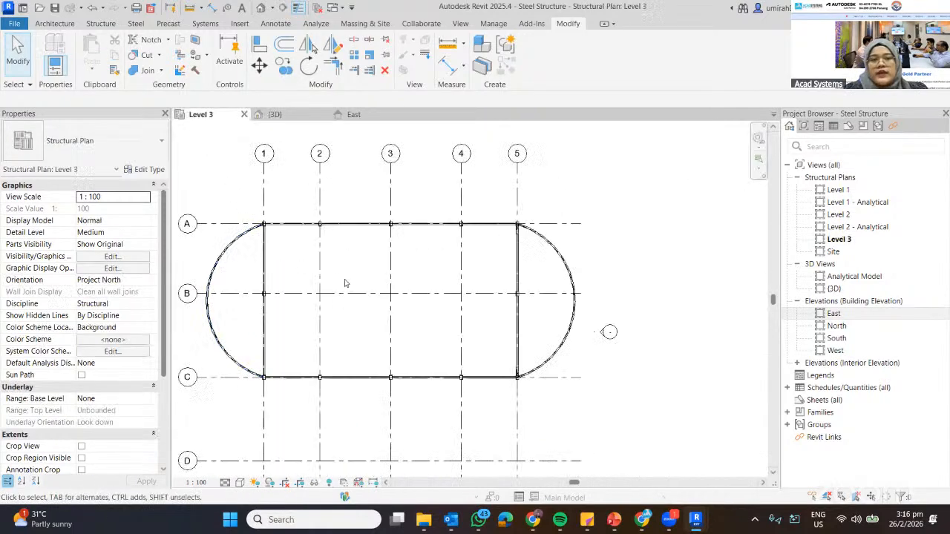
{"action": "double_click", "coordinate": [870, 255]}
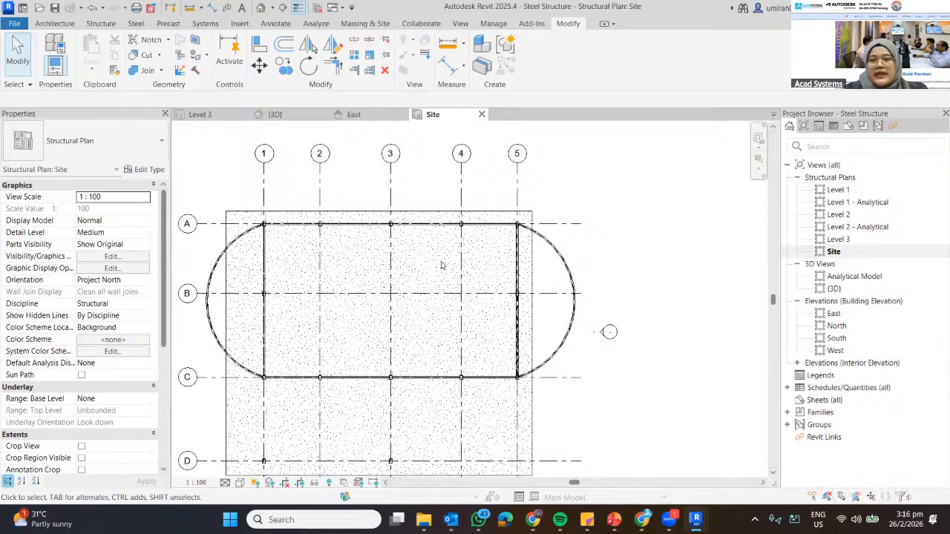
{"action": "scroll", "coordinate": [441, 261], "scroll_direction": "up", "scroll_amount": 3}
{"action": "left_click", "coordinate": [598, 226]}
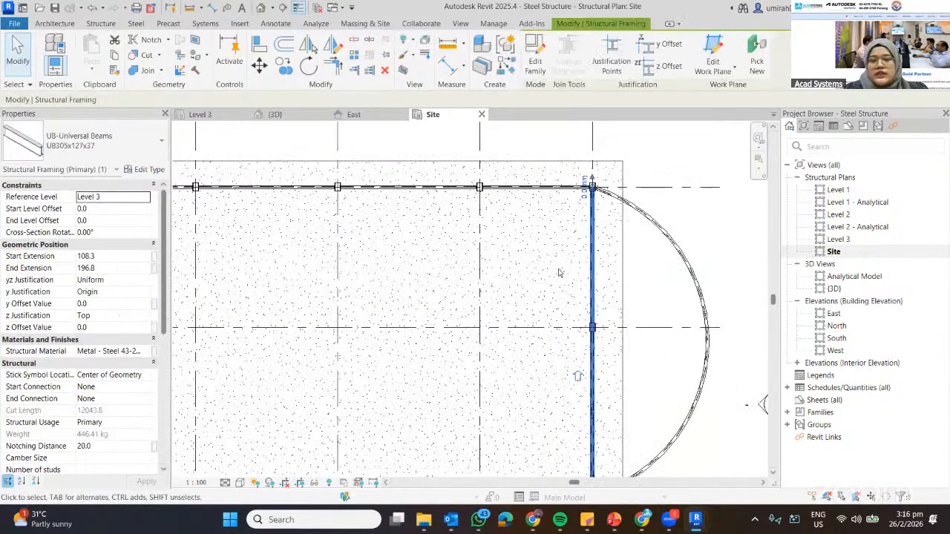
{"action": "scroll", "coordinate": [567, 204], "scroll_direction": "down", "scroll_amount": 3}
{"action": "left_click", "coordinate": [282, 68]}
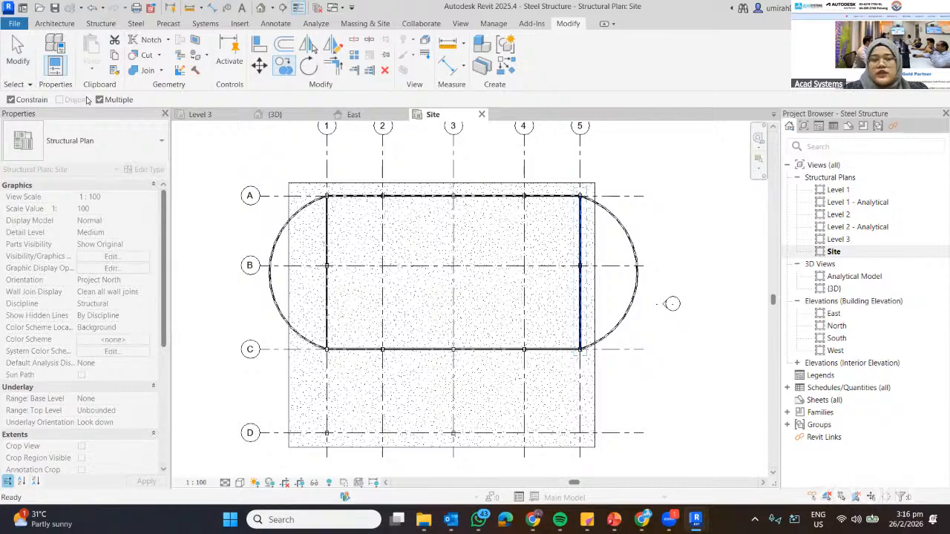
{"action": "scroll", "coordinate": [580, 351], "scroll_direction": "up", "scroll_amount": 3}
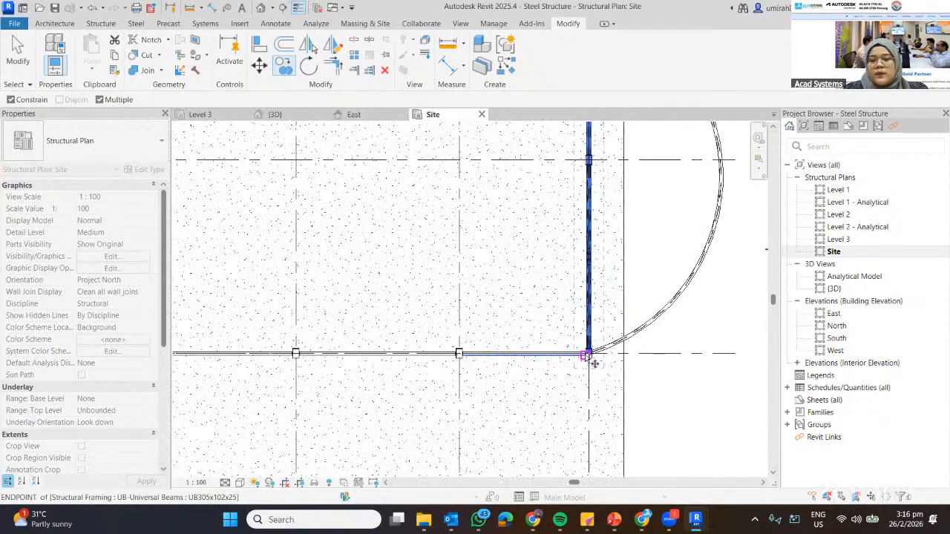
{"action": "scroll", "coordinate": [587, 357], "scroll_direction": "up", "scroll_amount": 2}
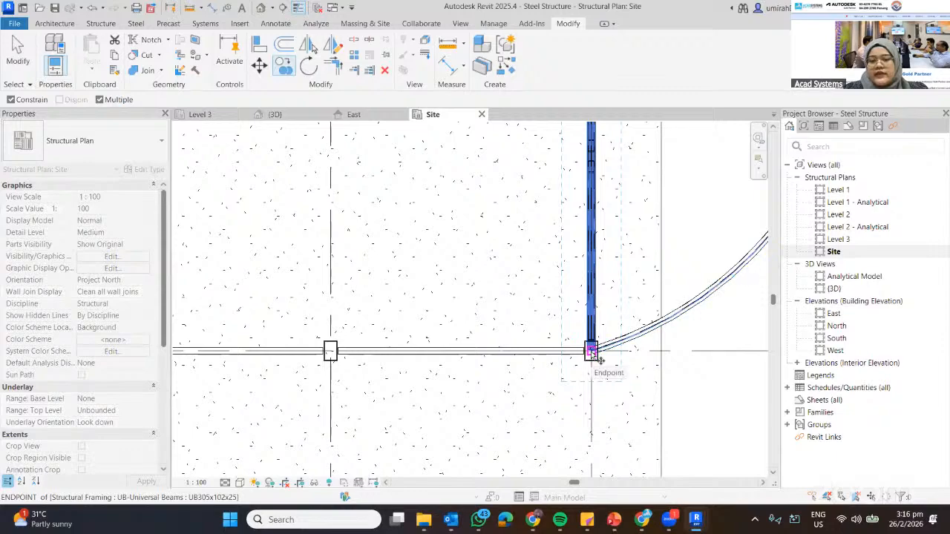
{"action": "left_click", "coordinate": [592, 352]}
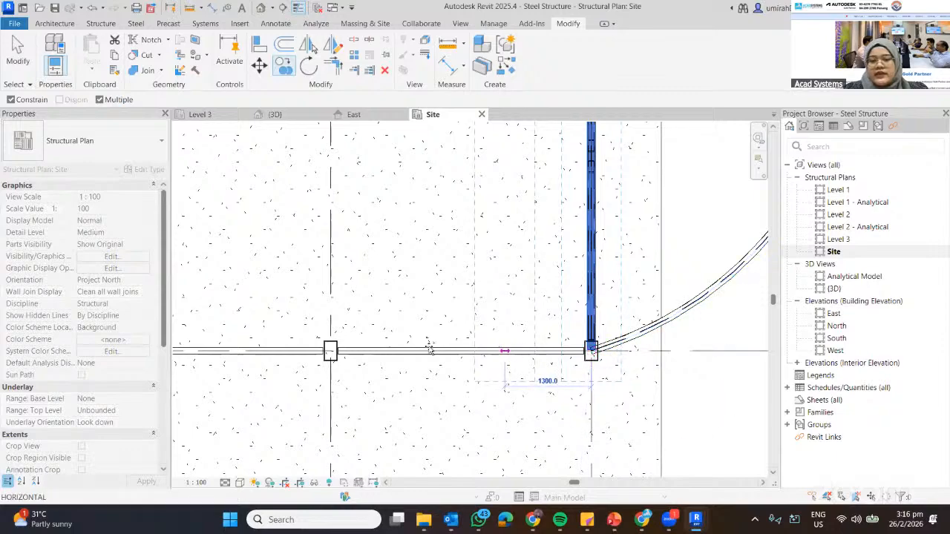
{"action": "left_click", "coordinate": [332, 351]}
- Place further copies of the arched beam on grids 3 and 2, aligned with their grid C columns
{"action": "middle_click_drag", "start_coordinate": [306, 351], "coordinate": [820, 365]}
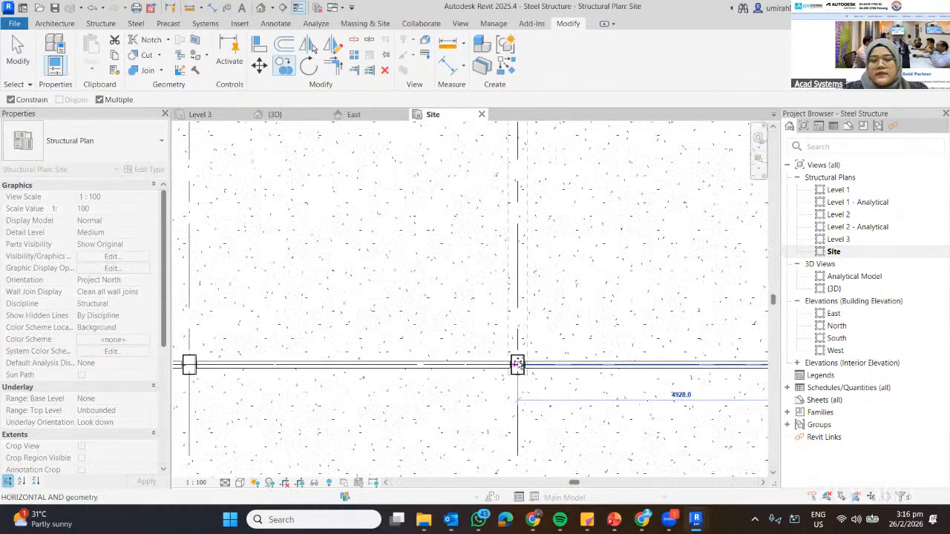
{"action": "left_click", "coordinate": [518, 364]}
{"action": "middle_click_drag", "start_coordinate": [436, 364], "coordinate": [754, 351]}
{"action": "left_click", "coordinate": [509, 352]}
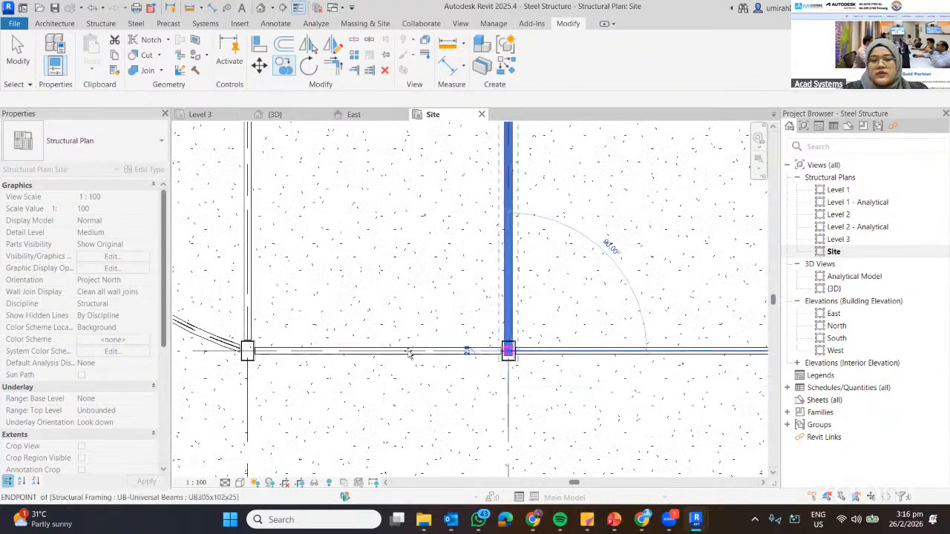
- Try to copy the arched beam onto the column at grids 1 and C, and discard that copy
{"action": "left_click", "coordinate": [247, 351]}
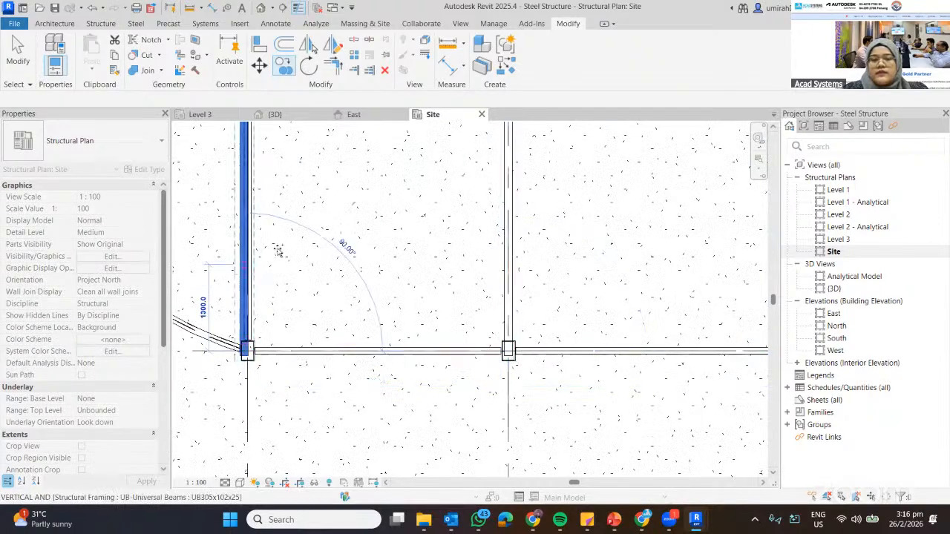
{"action": "scroll", "coordinate": [293, 264], "scroll_direction": "down", "scroll_amount": 3}
{"action": "scroll", "coordinate": [348, 363], "scroll_direction": "up", "scroll_amount": 5}
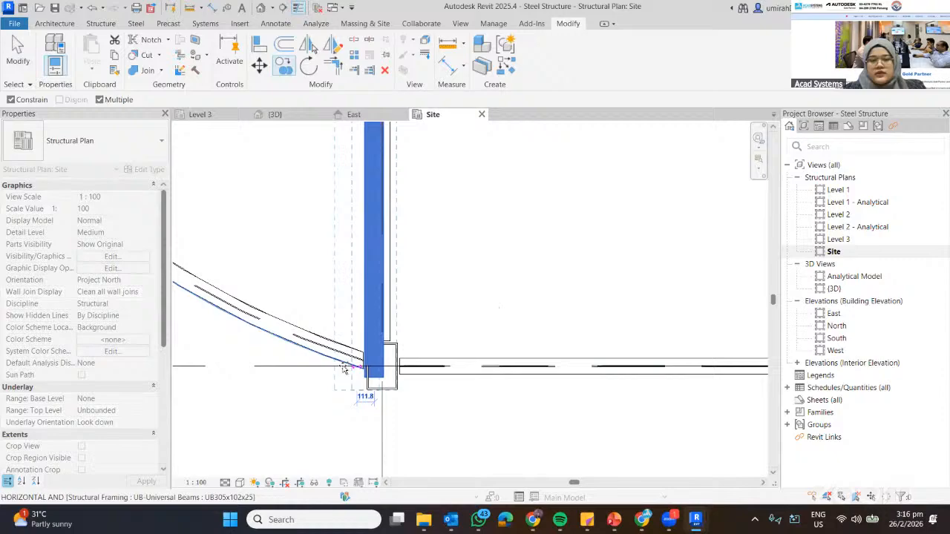
{"action": "left_click", "coordinate": [423, 382]}
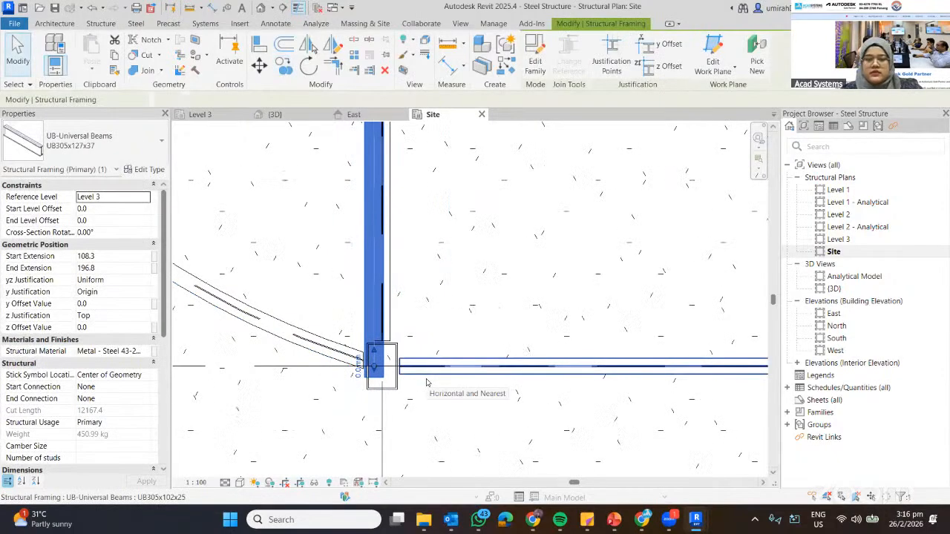
{"action": "key", "text": "Escape"}
{"action": "scroll", "coordinate": [427, 382], "scroll_direction": "down", "scroll_amount": 3}
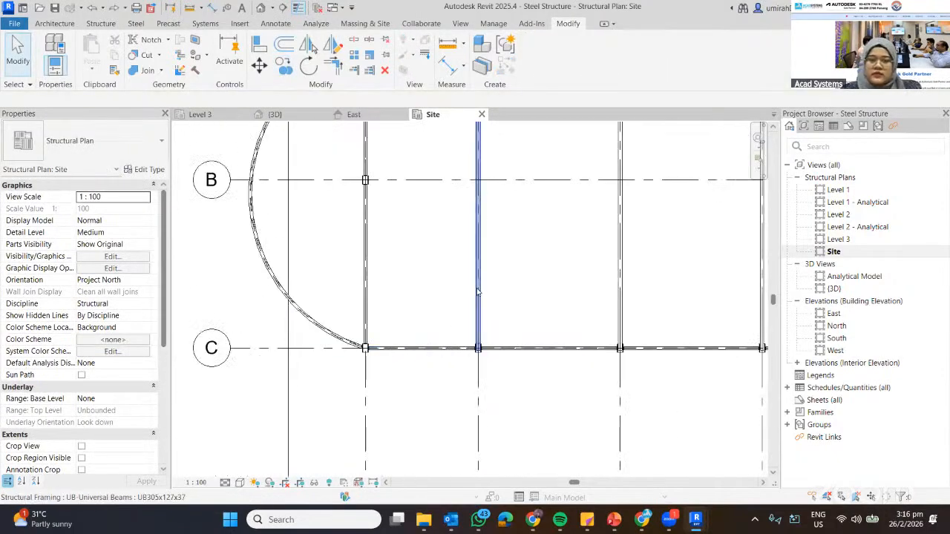
- Copy the arched beam on grid 2 to grid 1, using the centres of their grid C columns as reference points
{"action": "left_click", "coordinate": [477, 292]}
{"action": "left_click", "coordinate": [284, 66]}
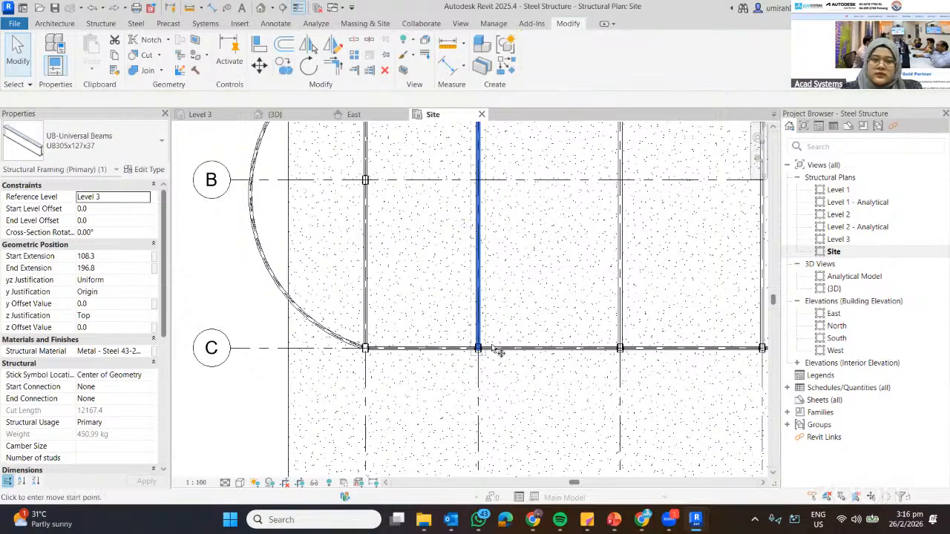
{"action": "scroll", "coordinate": [481, 349], "scroll_direction": "up", "scroll_amount": 8}
{"action": "left_click", "coordinate": [421, 359]}
{"action": "scroll", "coordinate": [530, 325], "scroll_direction": "down", "scroll_amount": 4}
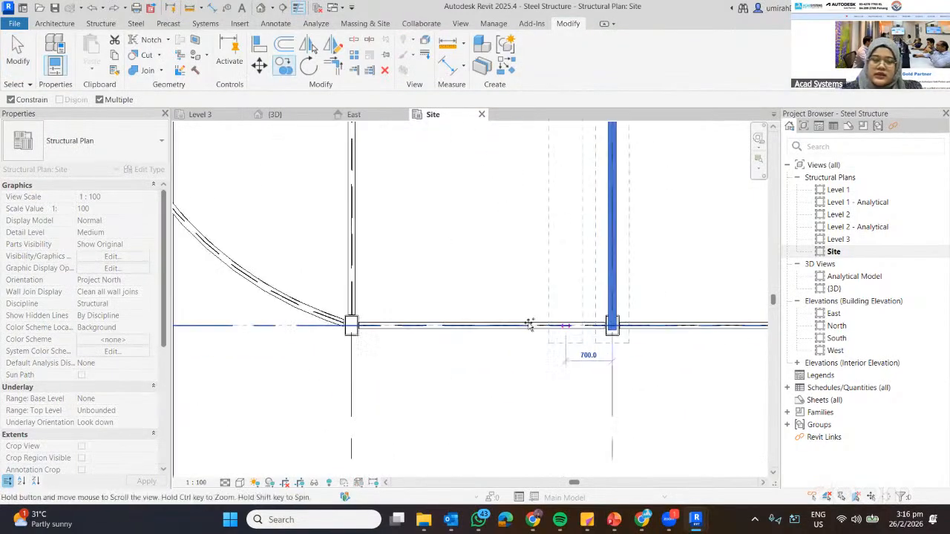
{"action": "left_click", "coordinate": [364, 324]}
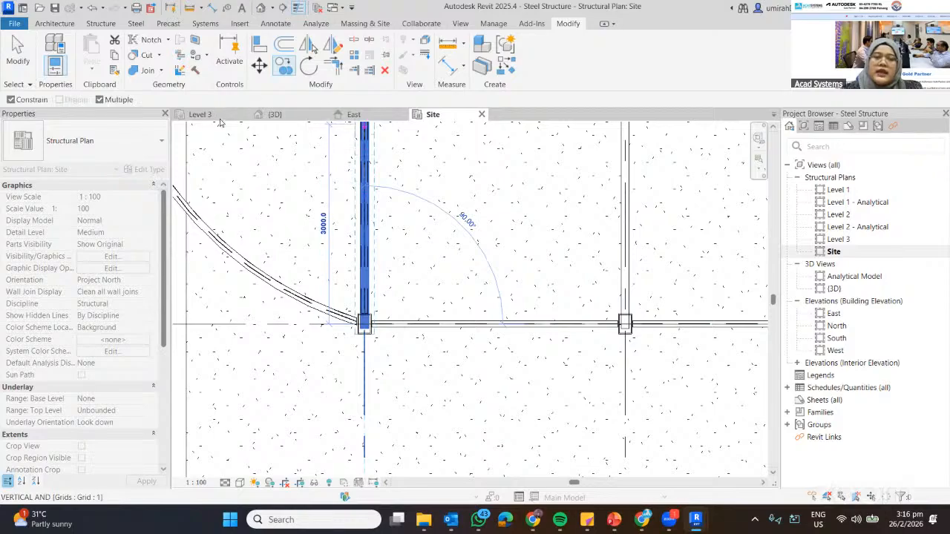
- End the copy command and examine the row of arched beams and their column joints in the 3D view
{"action": "left_click", "coordinate": [274, 115]}
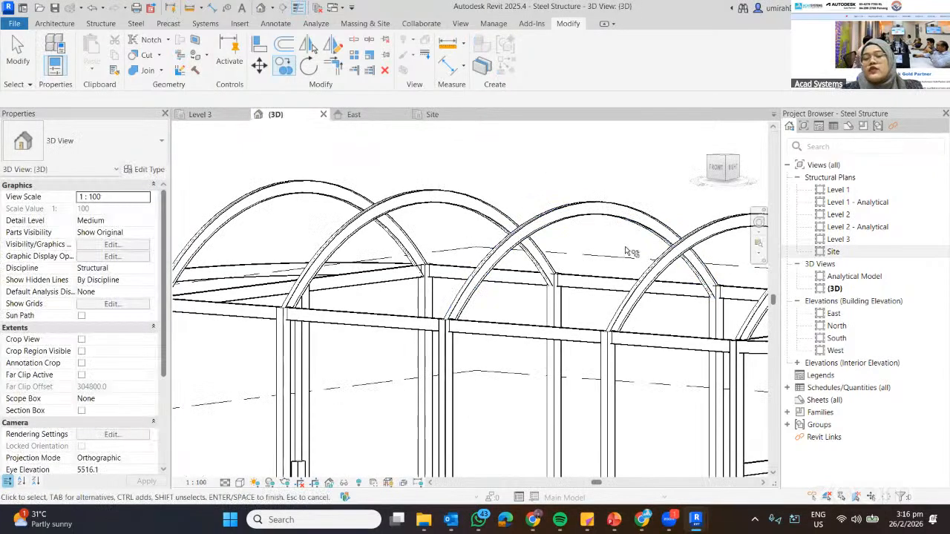
{"action": "scroll", "coordinate": [550, 265], "scroll_direction": "down", "scroll_amount": 4}
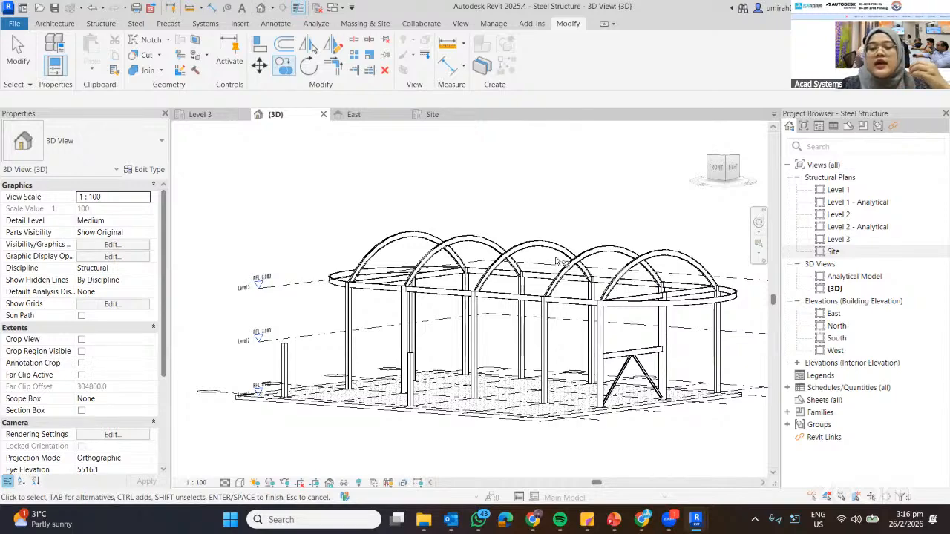
{"action": "key", "text": "Escape"}
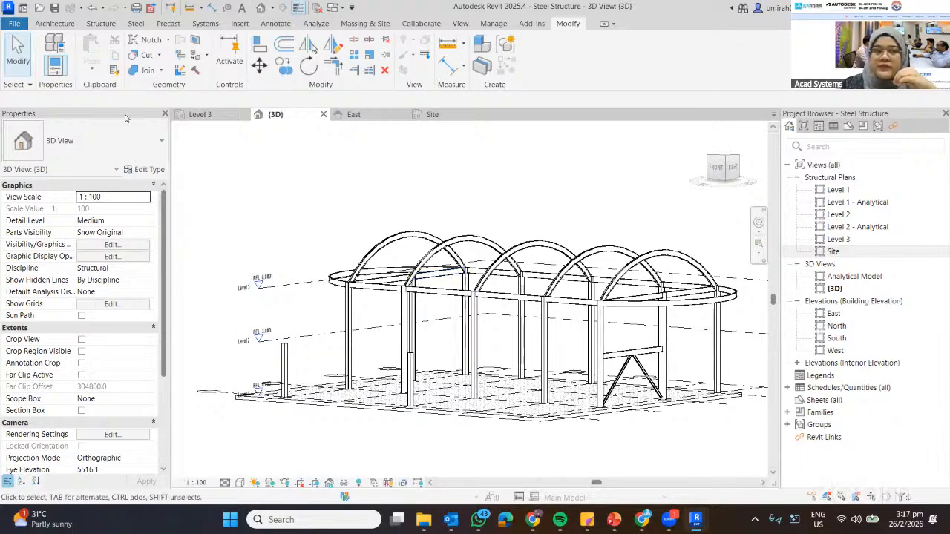
{"action": "scroll", "coordinate": [466, 336], "scroll_direction": "up", "scroll_amount": 5}
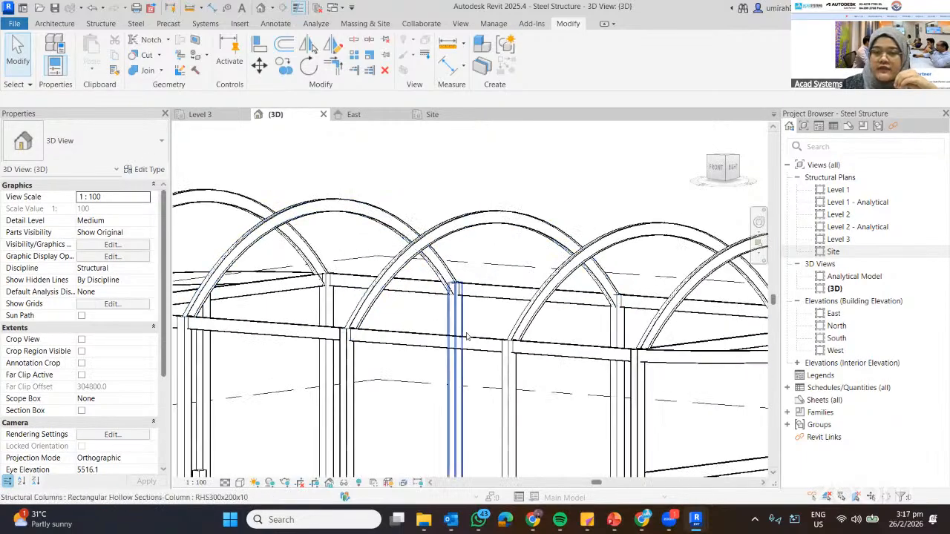
{"action": "scroll", "coordinate": [466, 337], "scroll_direction": "up", "scroll_amount": 6}
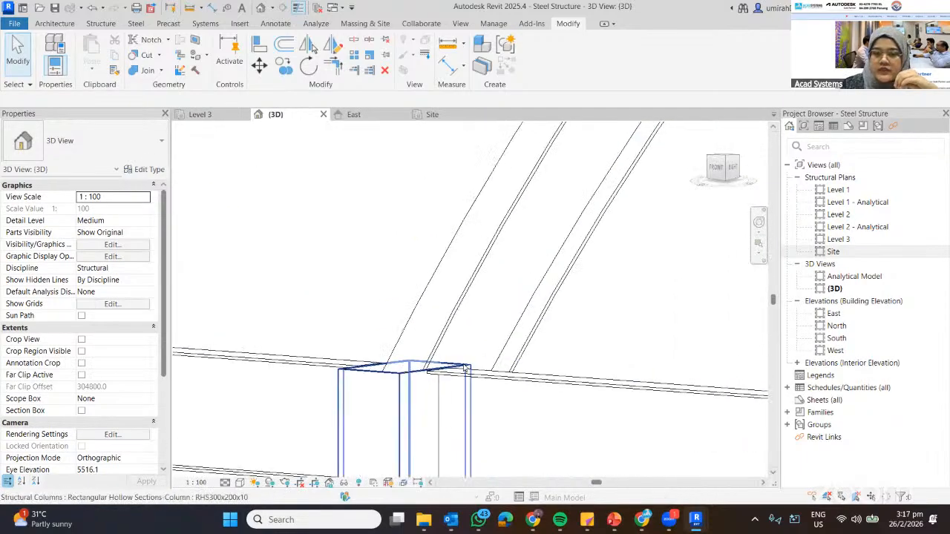
{"action": "scroll", "coordinate": [466, 368], "scroll_direction": "down", "scroll_amount": 5}
{"action": "scroll", "coordinate": [445, 438], "scroll_direction": "up", "scroll_amount": 6}
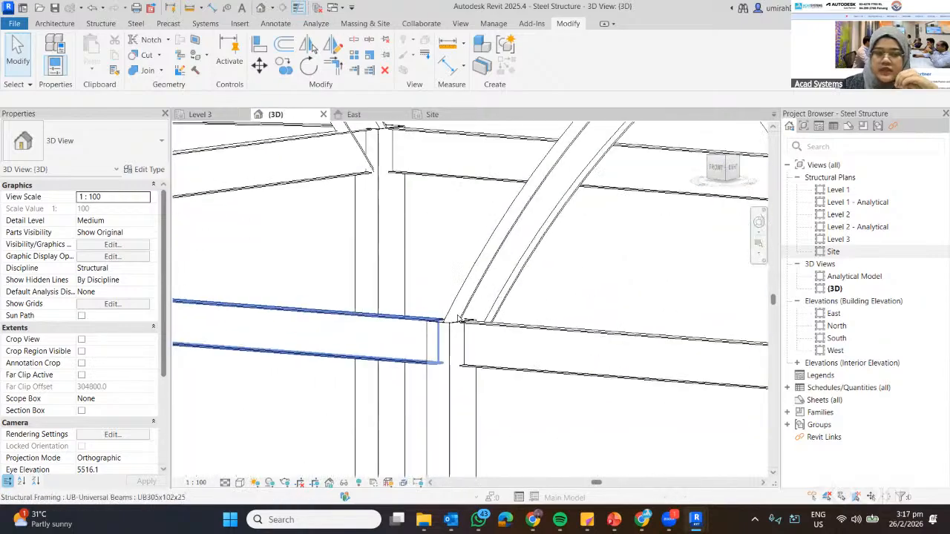
{"action": "scroll", "coordinate": [451, 323], "scroll_direction": "down", "scroll_amount": 6}
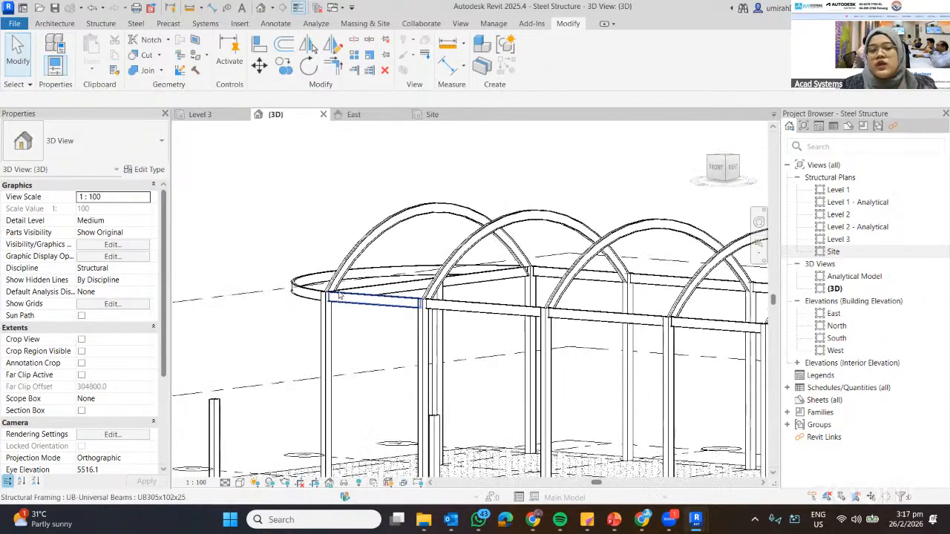
{"action": "scroll", "coordinate": [340, 294], "scroll_direction": "up", "scroll_amount": 3}
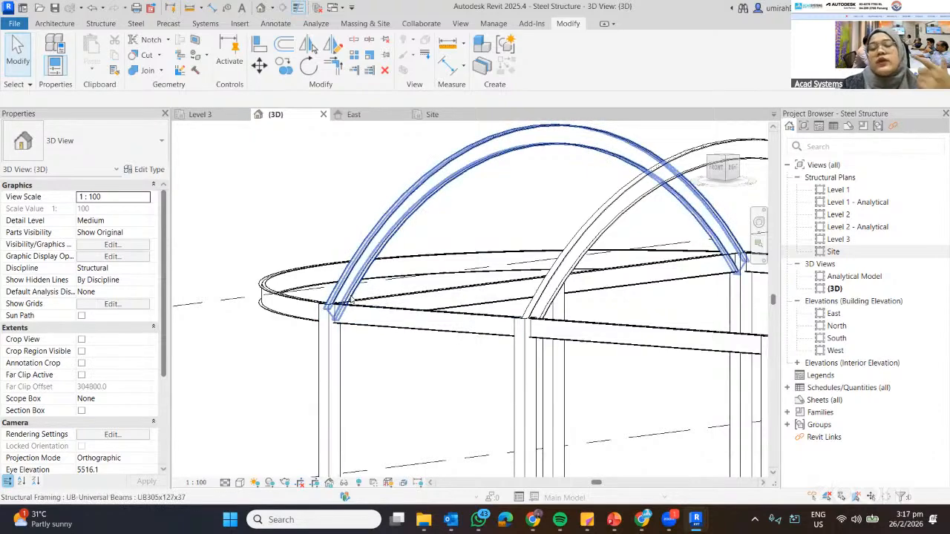
- Notch the arched beam on grid 4 where it meets its grid C column
{"action": "scroll", "coordinate": [512, 278], "scroll_direction": "down", "scroll_amount": 2}
{"action": "middle_click_drag", "start_coordinate": [742, 304], "coordinate": [487, 258]}
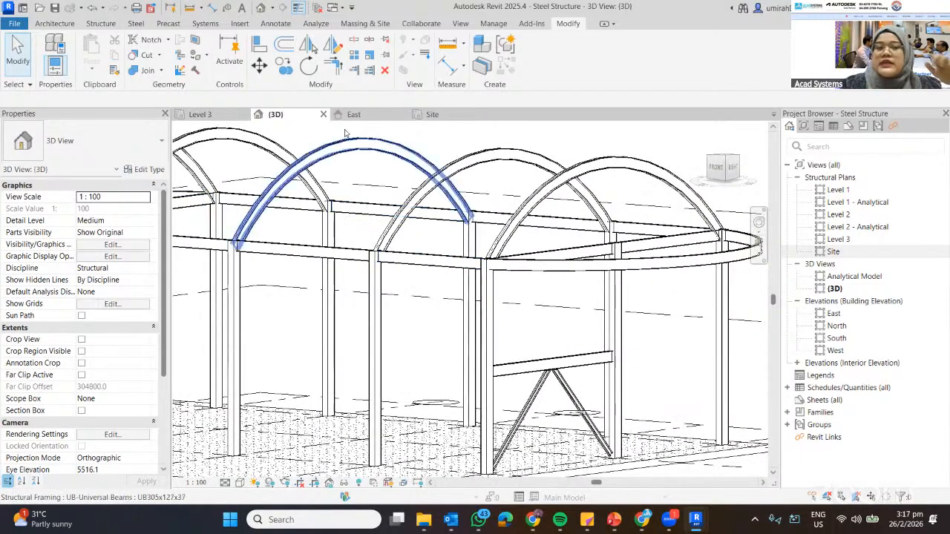
{"action": "left_click", "coordinate": [95, 24]}
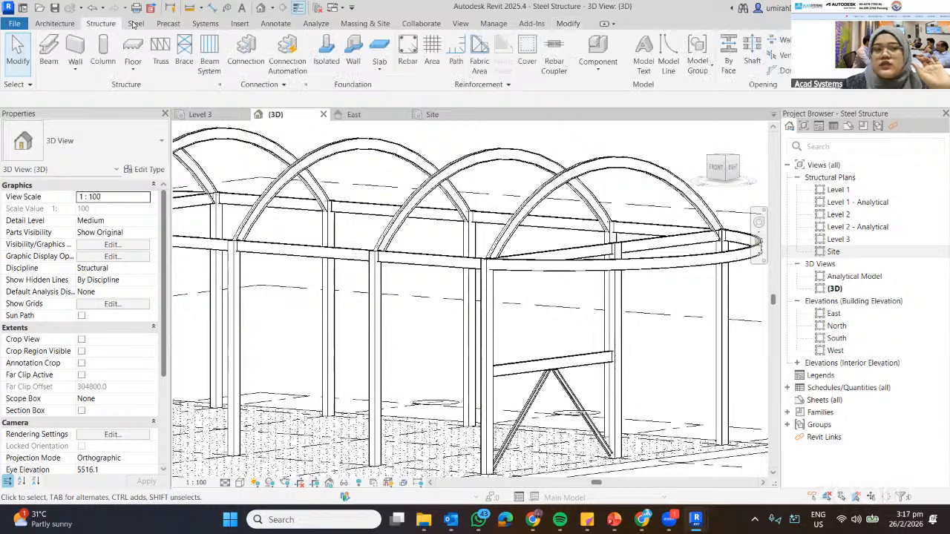
{"action": "left_click", "coordinate": [136, 23]}
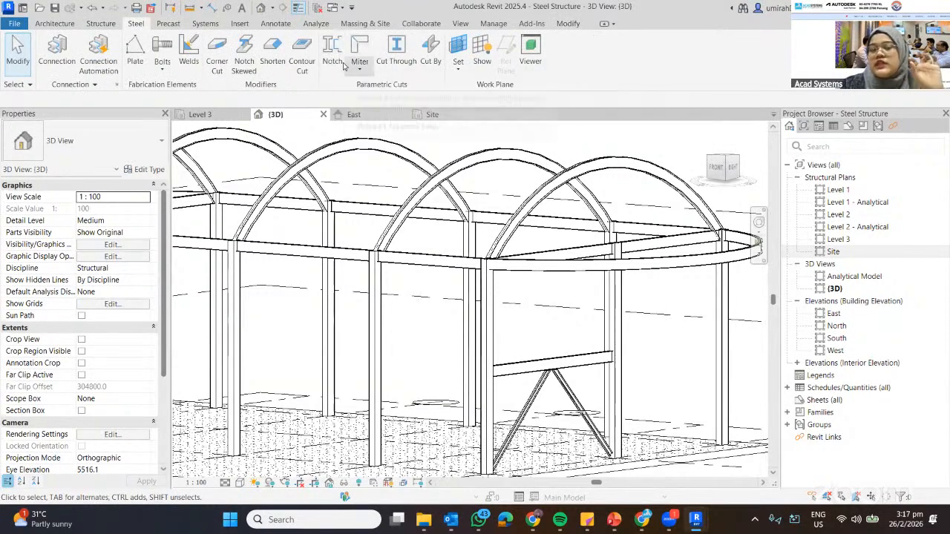
{"action": "left_click", "coordinate": [568, 23]}
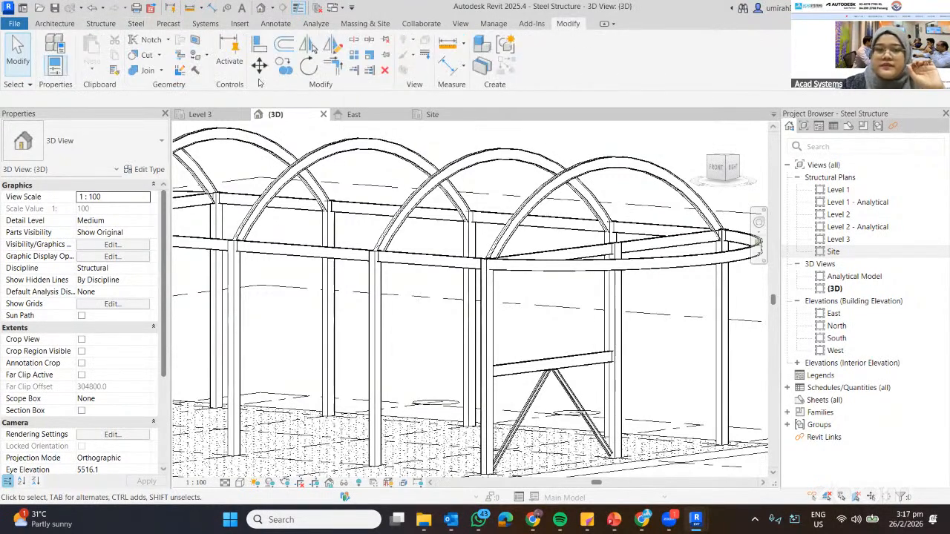
{"action": "left_click", "coordinate": [146, 39]}
{"action": "scroll", "coordinate": [504, 285], "scroll_direction": "up", "scroll_amount": 5}
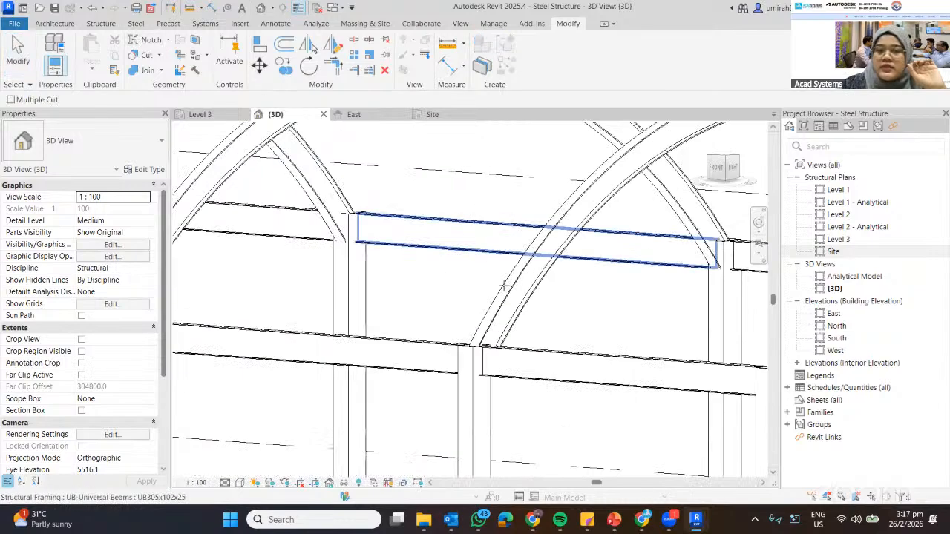
{"action": "left_click", "coordinate": [503, 289]}
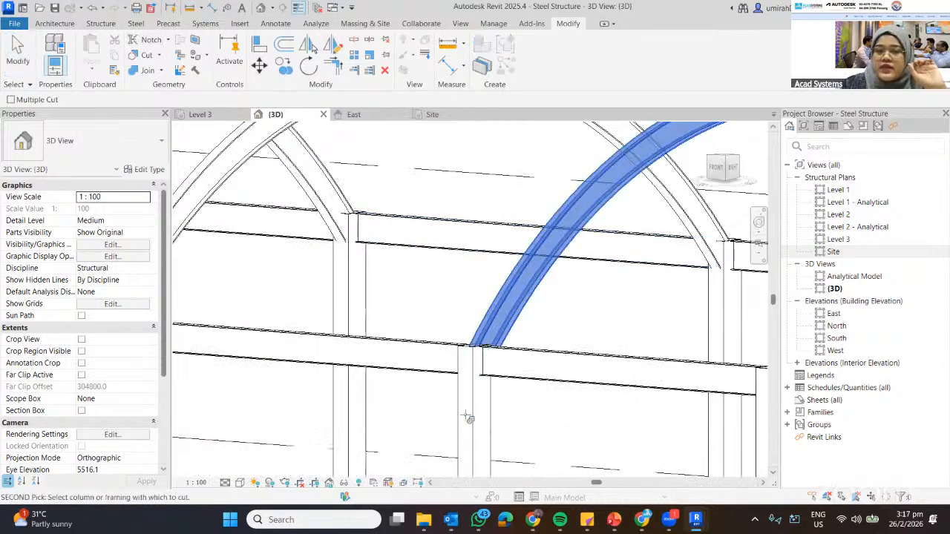
{"action": "left_click", "coordinate": [468, 417]}
- Notch the arched beam on grid 3 against its column on grid A
{"action": "middle_click_drag", "start_coordinate": [475, 365], "coordinate": [438, 232], "text": "shift"}
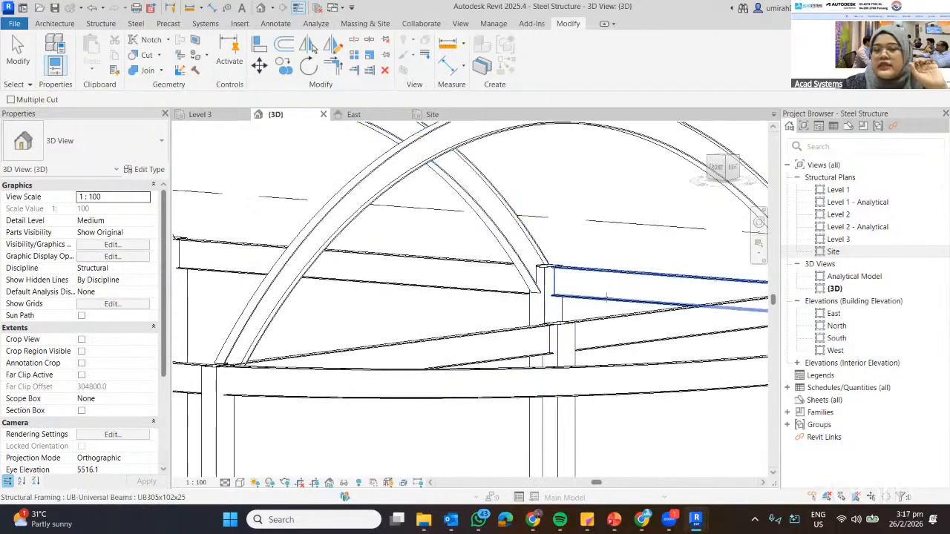
{"action": "scroll", "coordinate": [451, 269], "scroll_direction": "down", "scroll_amount": 3}
{"action": "middle_click_drag", "start_coordinate": [460, 266], "coordinate": [706, 230]}
{"action": "middle_click_drag", "start_coordinate": [611, 277], "coordinate": [758, 308]}
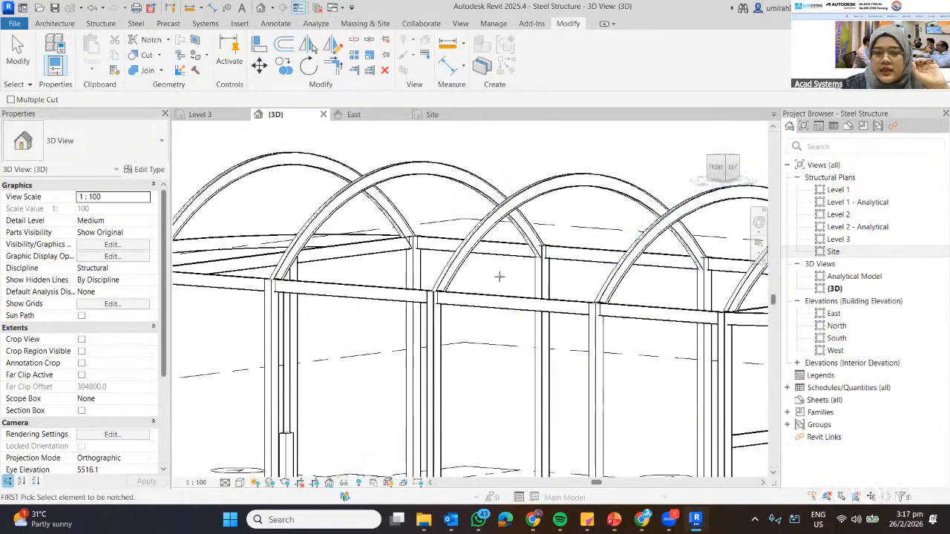
{"action": "scroll", "coordinate": [516, 268], "scroll_direction": "up", "scroll_amount": 1}
{"action": "scroll", "coordinate": [512, 269], "scroll_direction": "down", "scroll_amount": 3}
{"action": "scroll", "coordinate": [498, 272], "scroll_direction": "up", "scroll_amount": 4}
{"action": "middle_click_drag", "start_coordinate": [532, 284], "coordinate": [284, 298]}
{"action": "left_click", "coordinate": [647, 227]}
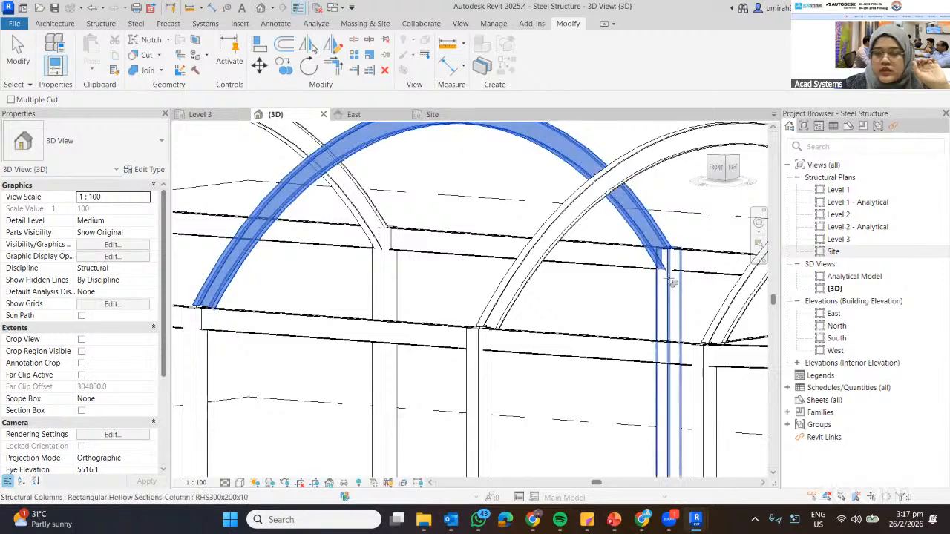
{"action": "left_click", "coordinate": [672, 283]}
- Notch the arched beam on grid 2 against its grid C column and inspect the joint up close
{"action": "middle_click_drag", "start_coordinate": [657, 297], "coordinate": [377, 303]}
{"action": "left_click", "coordinate": [407, 236]}
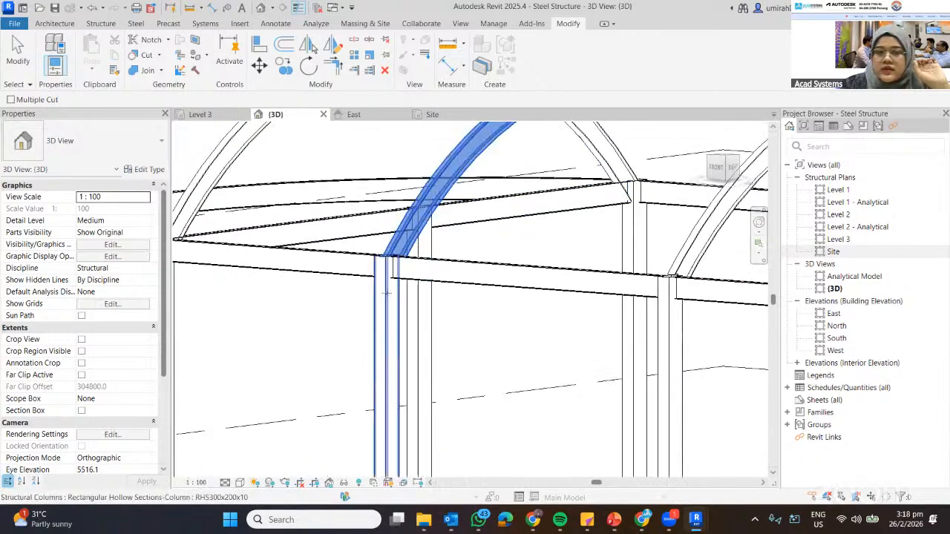
{"action": "left_click", "coordinate": [385, 293]}
{"action": "scroll", "coordinate": [386, 282], "scroll_direction": "up", "scroll_amount": 4}
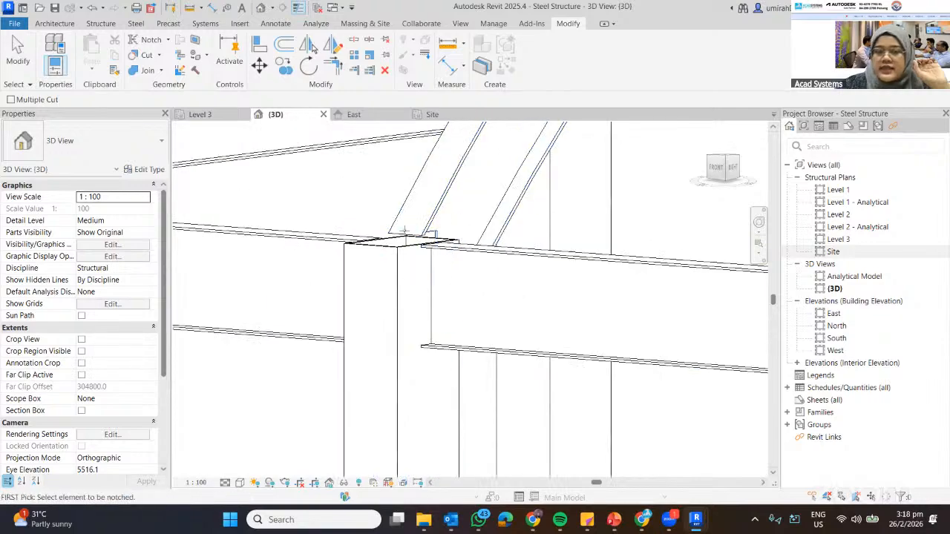
{"action": "middle_click_drag", "start_coordinate": [404, 231], "coordinate": [483, 246]}
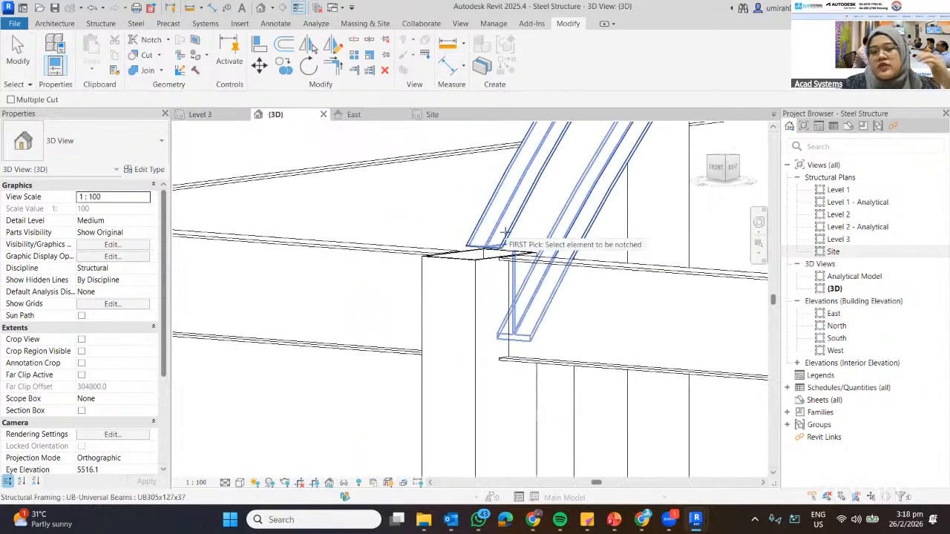
{"action": "scroll", "coordinate": [505, 233], "scroll_direction": "down", "scroll_amount": 3}
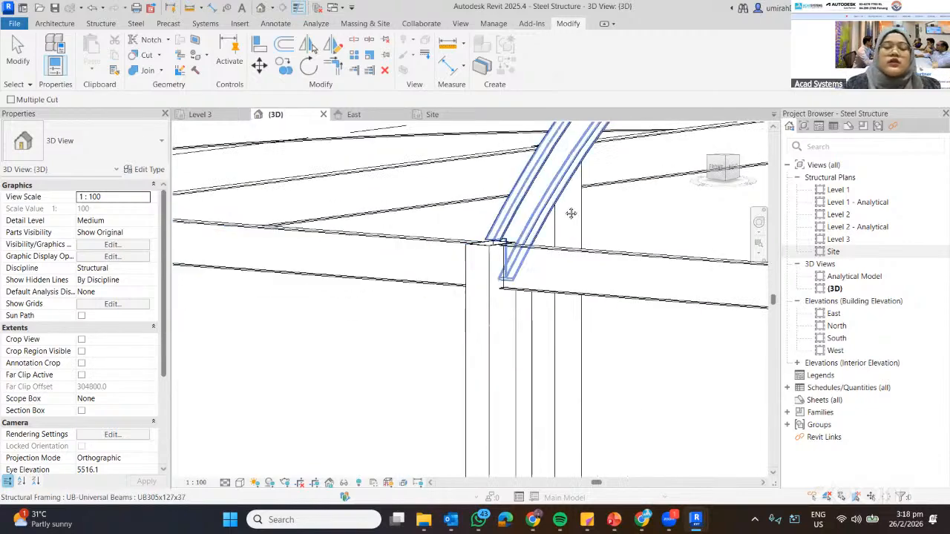
- Notch both ends of the end arched beam on grid 1 against its grid C and grid A columns
{"action": "middle_click_drag", "start_coordinate": [571, 212], "coordinate": [350, 160]}
{"action": "scroll", "coordinate": [315, 164], "scroll_direction": "down", "scroll_amount": 2}
{"action": "left_click", "coordinate": [315, 163]}
{"action": "left_click", "coordinate": [314, 238]}
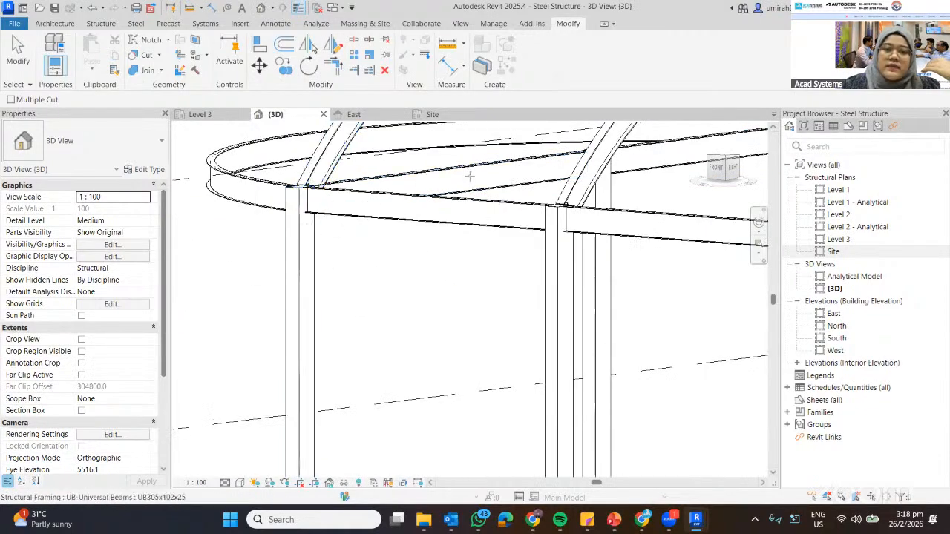
{"action": "middle_click_drag", "start_coordinate": [564, 156], "coordinate": [375, 284]}
{"action": "left_click", "coordinate": [625, 229]}
{"action": "left_click", "coordinate": [648, 282]}
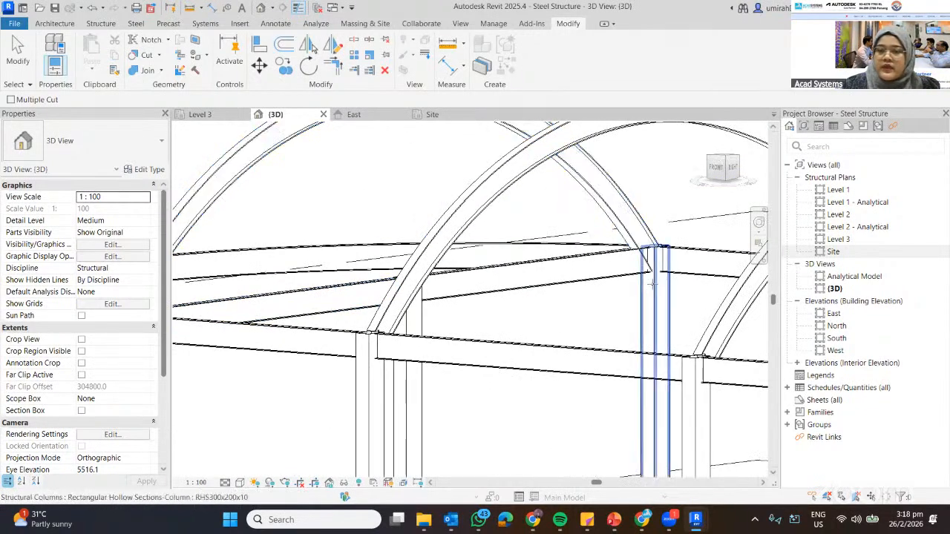
{"action": "left_click", "coordinate": [630, 231]}
{"action": "left_click", "coordinate": [651, 281]}
{"action": "scroll", "coordinate": [646, 275], "scroll_direction": "down", "scroll_amount": 3}
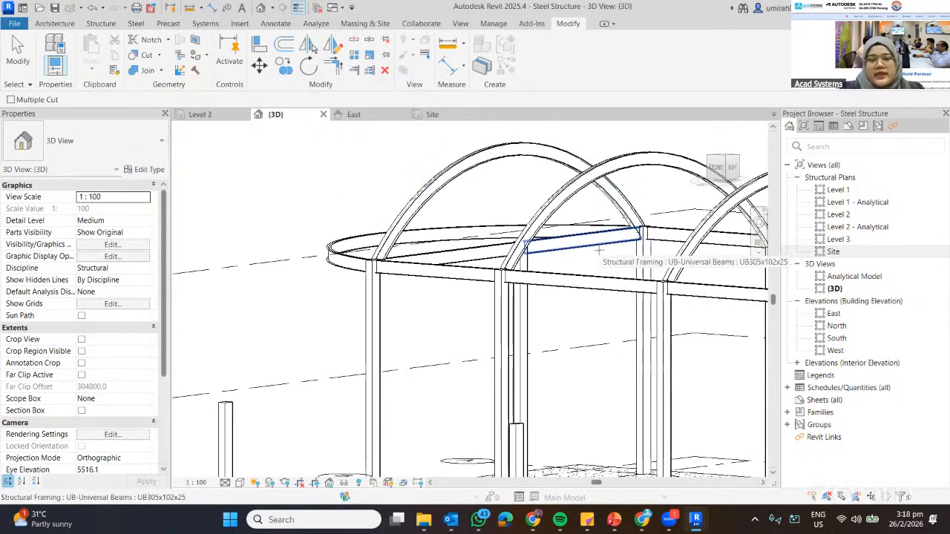
{"action": "scroll", "coordinate": [396, 228], "scroll_direction": "down", "scroll_amount": 4}
{"action": "middle_click_drag", "start_coordinate": [395, 227], "coordinate": [299, 223]}
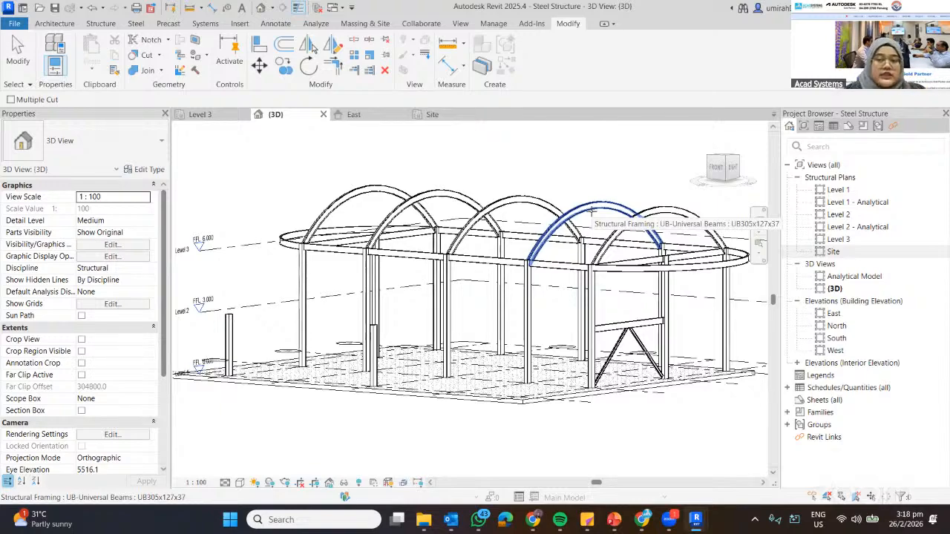
- Open the Site structural plan and bring the framing between grids 1 and 5 into view
{"action": "double_click", "coordinate": [833, 253]}
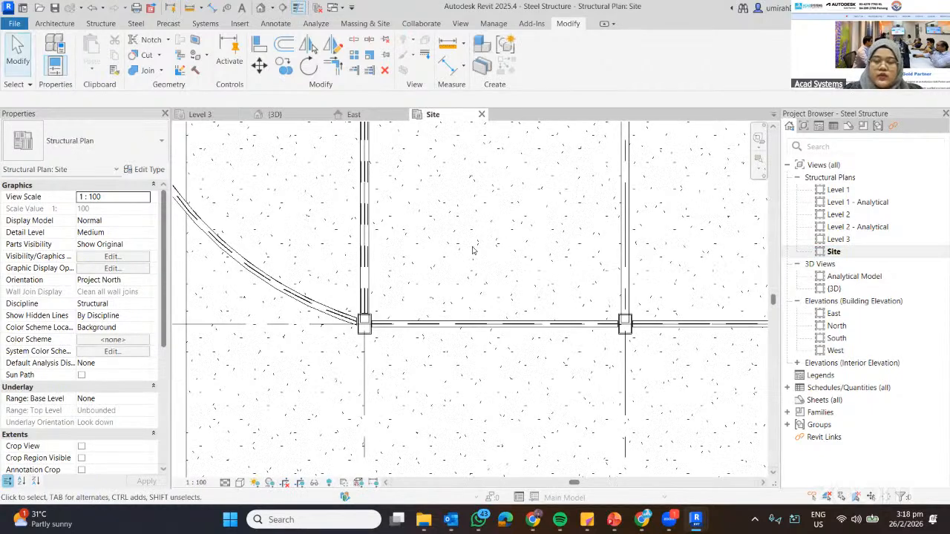
{"action": "scroll", "coordinate": [472, 246], "scroll_direction": "down", "scroll_amount": 2}
{"action": "middle_click_drag", "start_coordinate": [472, 245], "coordinate": [378, 297]}
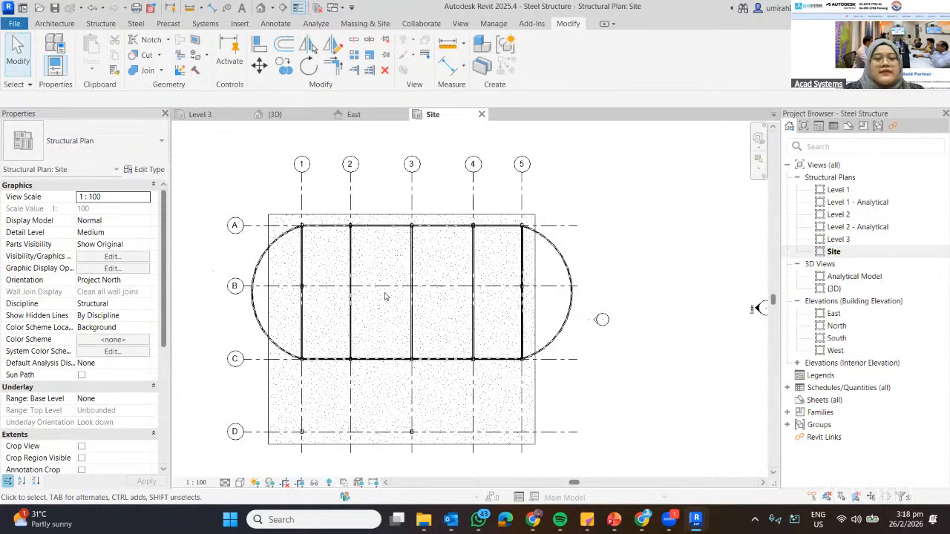
{"action": "scroll", "coordinate": [385, 297], "scroll_direction": "up", "scroll_amount": 2}
{"action": "left_click", "coordinate": [200, 115]}
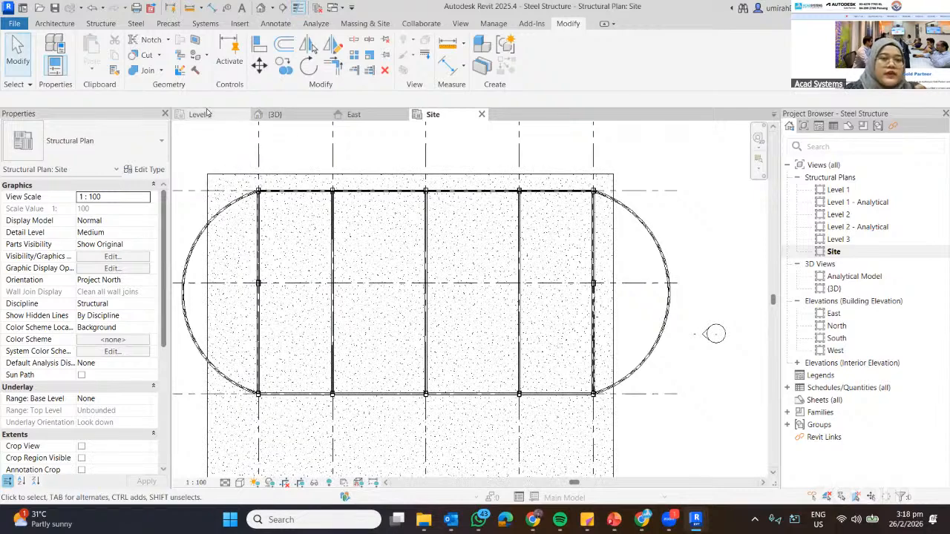
{"action": "left_click", "coordinate": [431, 115]}
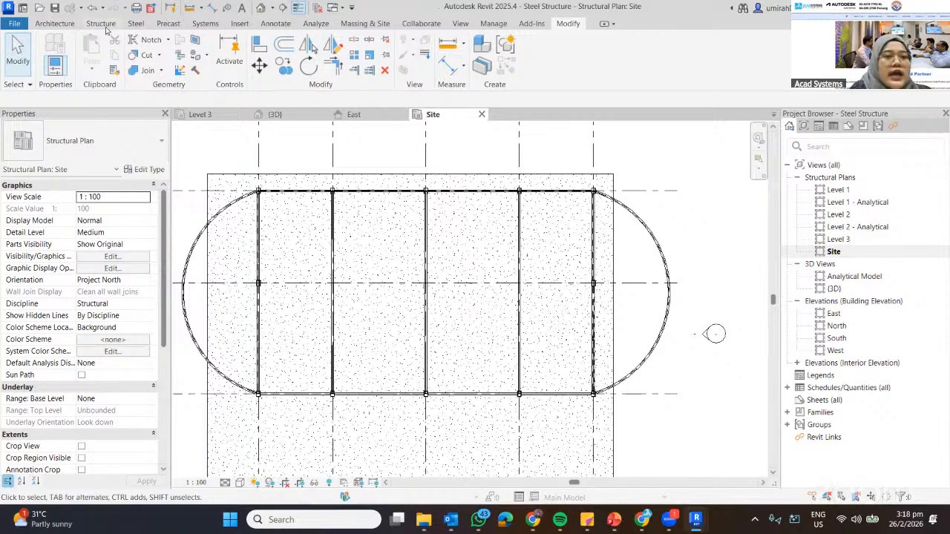
- Start placing an automatic structural beam system and enable its 3D option
{"action": "left_click", "coordinate": [106, 24]}
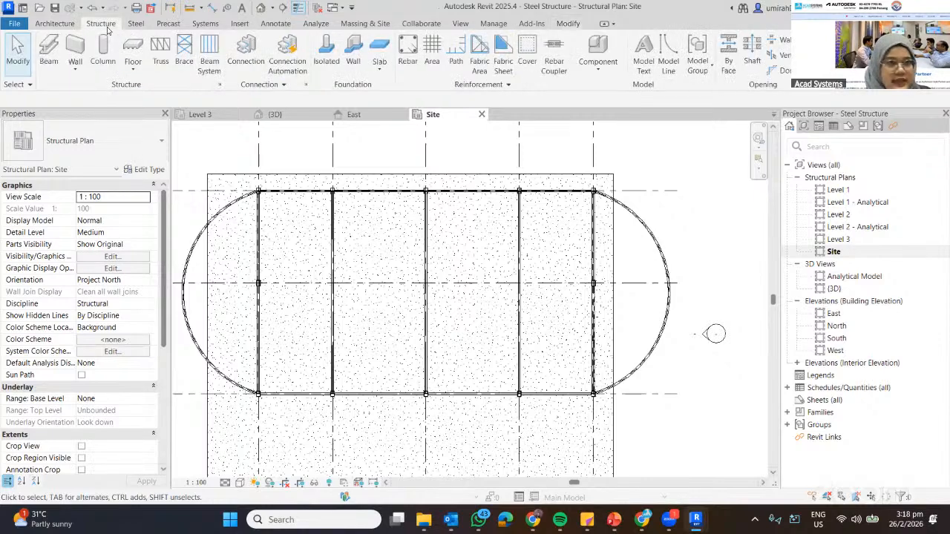
{"action": "left_click", "coordinate": [209, 66]}
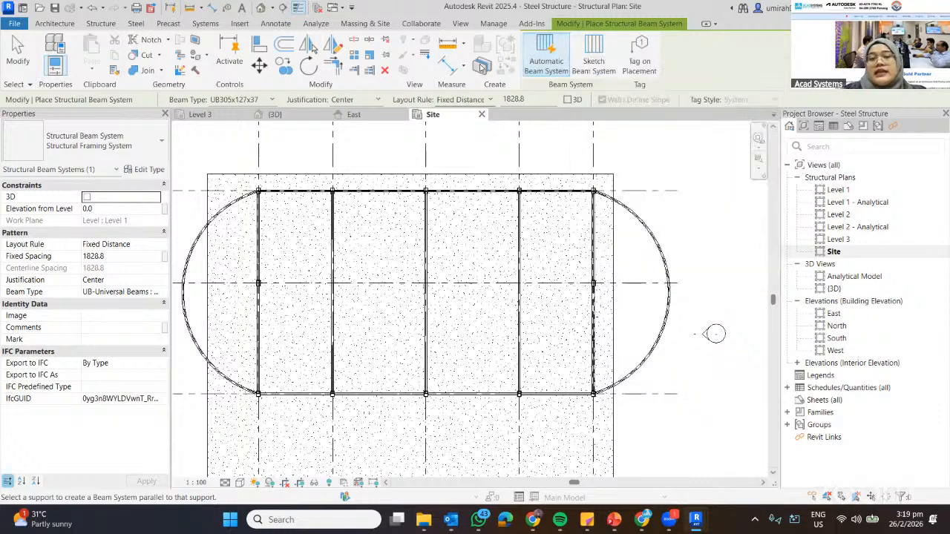
{"action": "left_click", "coordinate": [567, 99]}
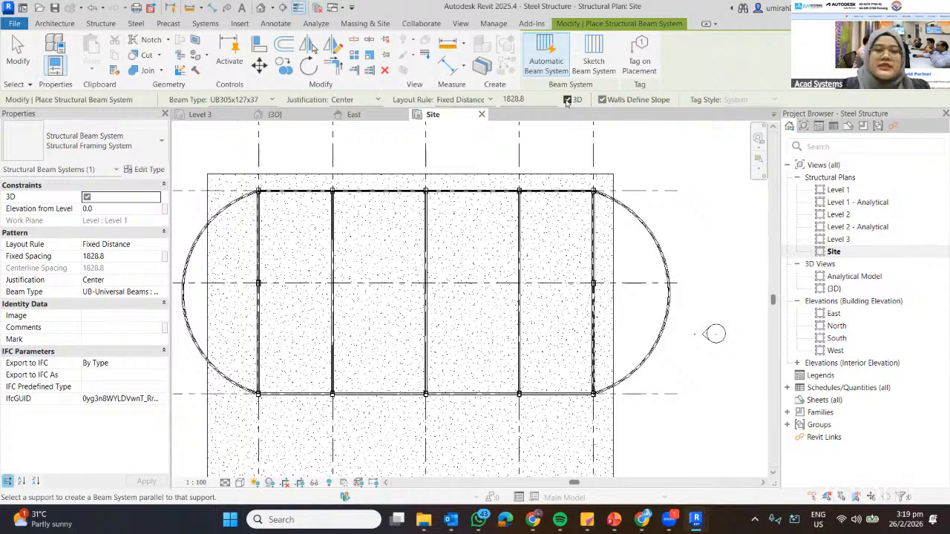
- Open the Steel Structure test model and examine the UB127x76x13 beams spanning between its arches
{"action": "left_click", "coordinate": [22, 9]}
{"action": "left_click", "coordinate": [456, 249]}
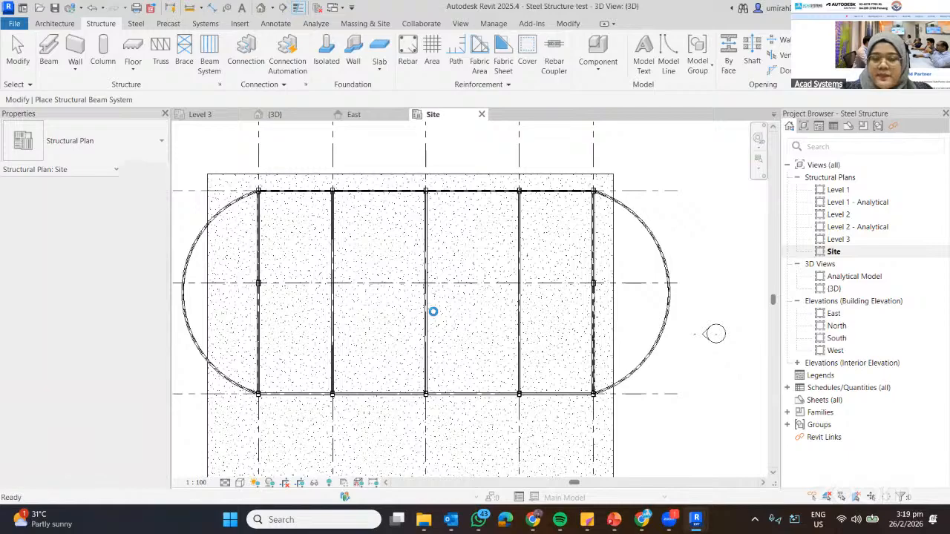
{"action": "scroll", "coordinate": [437, 291], "scroll_direction": "up", "scroll_amount": 5}
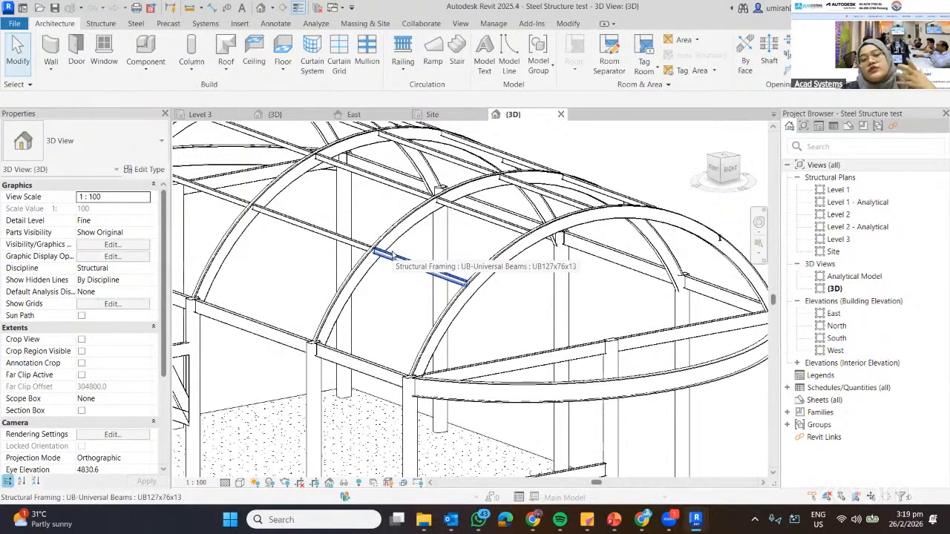
{"action": "scroll", "coordinate": [393, 255], "scroll_direction": "up", "scroll_amount": 3}
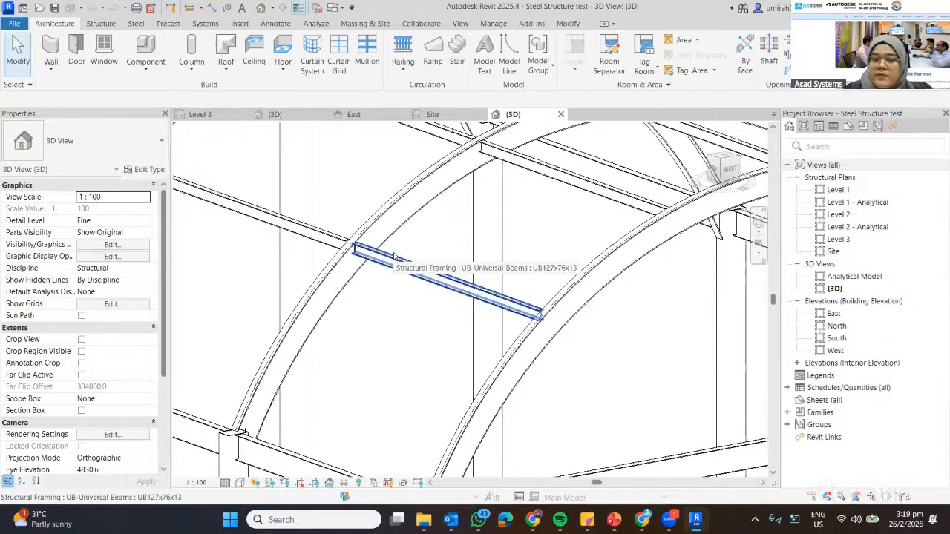
- Return to the Steel Structure Site plan and set up an automatic beam system with 2000 fixed spacing and beam type UB127x76x13
{"action": "left_click", "coordinate": [430, 114]}
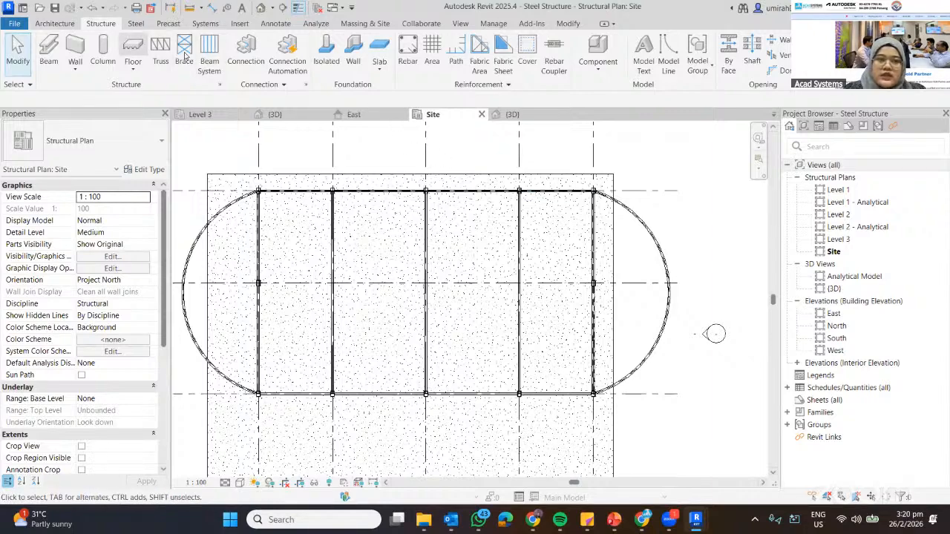
{"action": "left_click", "coordinate": [210, 52]}
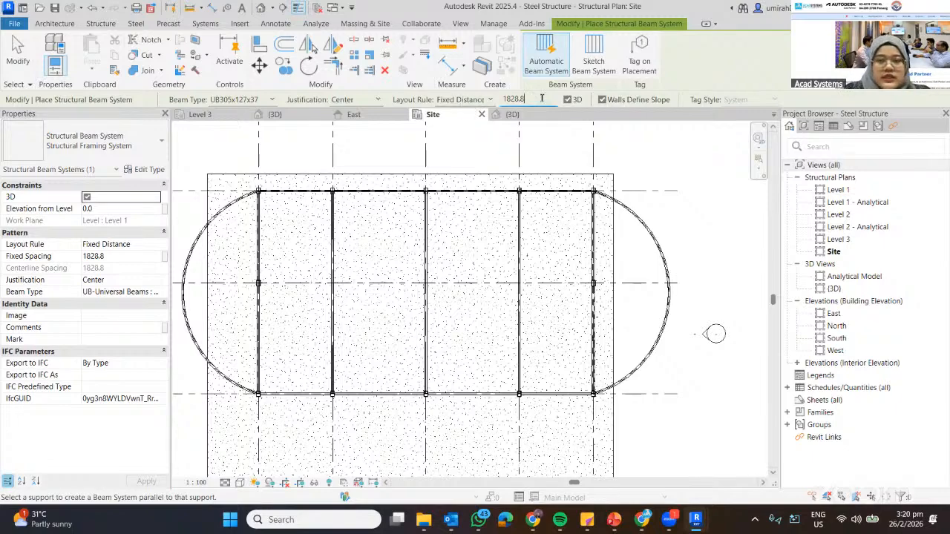
{"action": "left_click", "coordinate": [513, 99]}
{"action": "left_click", "coordinate": [532, 99]}
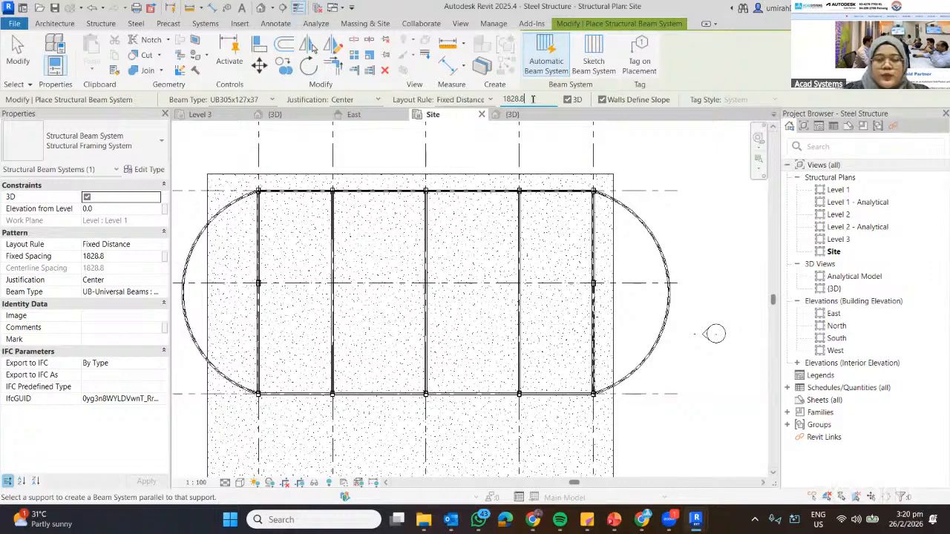
{"action": "left_click_drag", "start_coordinate": [533, 99], "coordinate": [476, 99]}
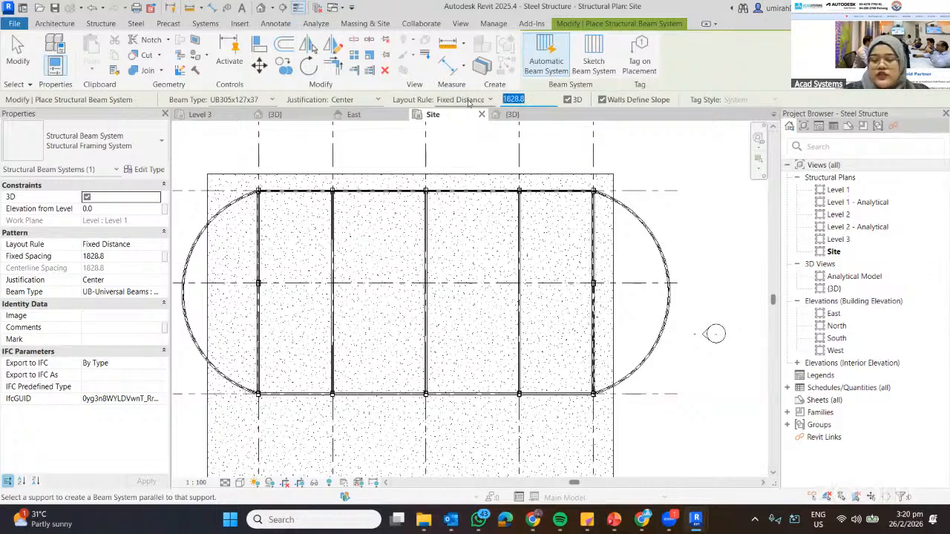
{"action": "type", "text": "2000"}
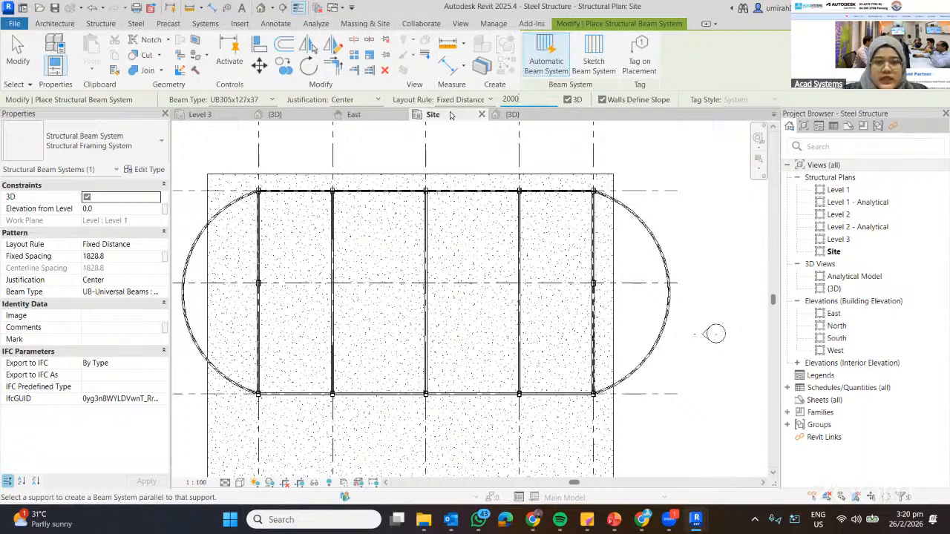
{"action": "key", "text": "Return"}
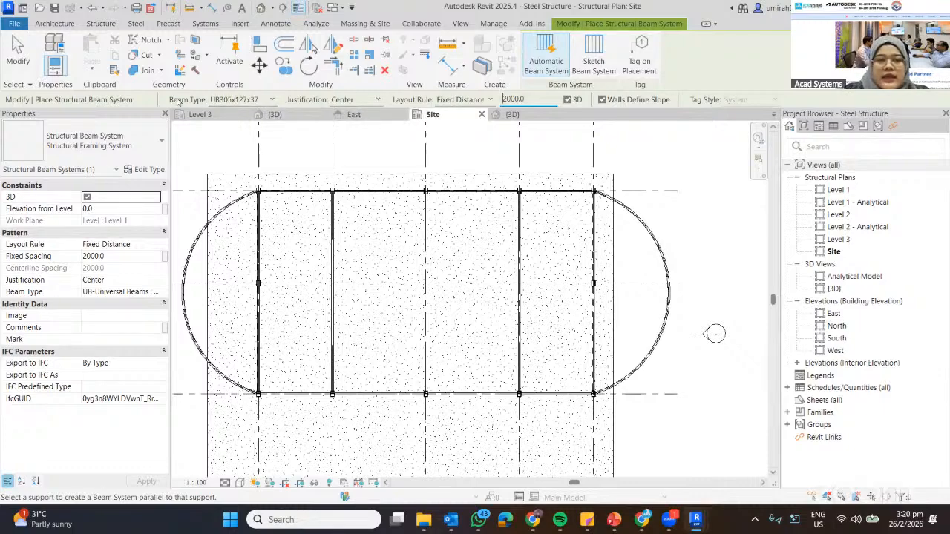
{"action": "left_click", "coordinate": [241, 101]}
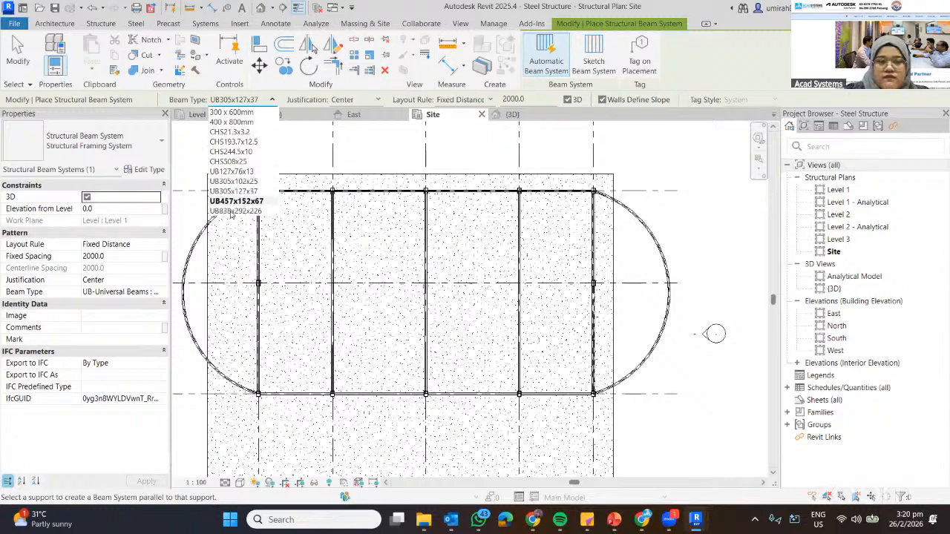
{"action": "left_click", "coordinate": [226, 172]}
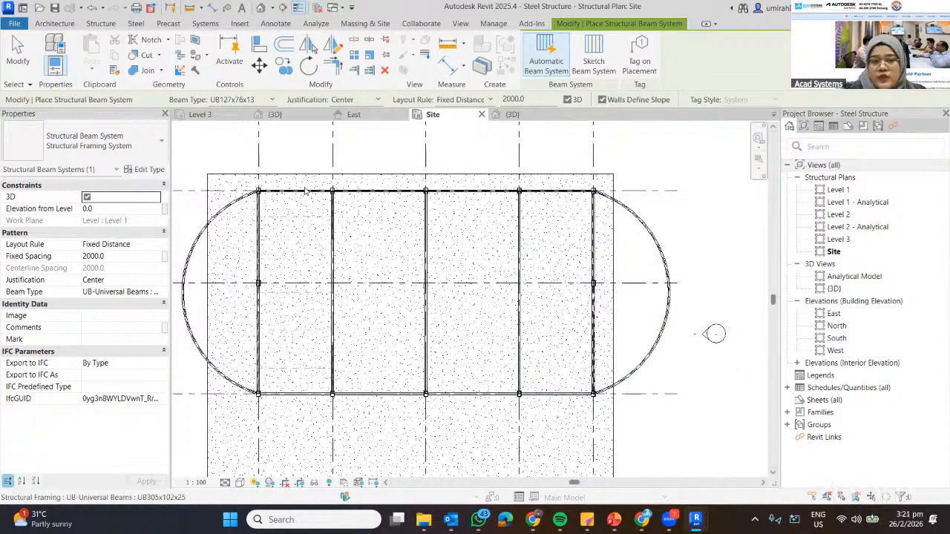
- Place a 3D beam system of UB127x76x13 beams at 2000 fixed spacing in the bay between grids 1 and 2
{"action": "scroll", "coordinate": [399, 185], "scroll_direction": "up", "scroll_amount": 1}
{"action": "middle_click_drag", "start_coordinate": [326, 199], "coordinate": [398, 143]}
{"action": "scroll", "coordinate": [400, 185], "scroll_direction": "up", "scroll_amount": 2}
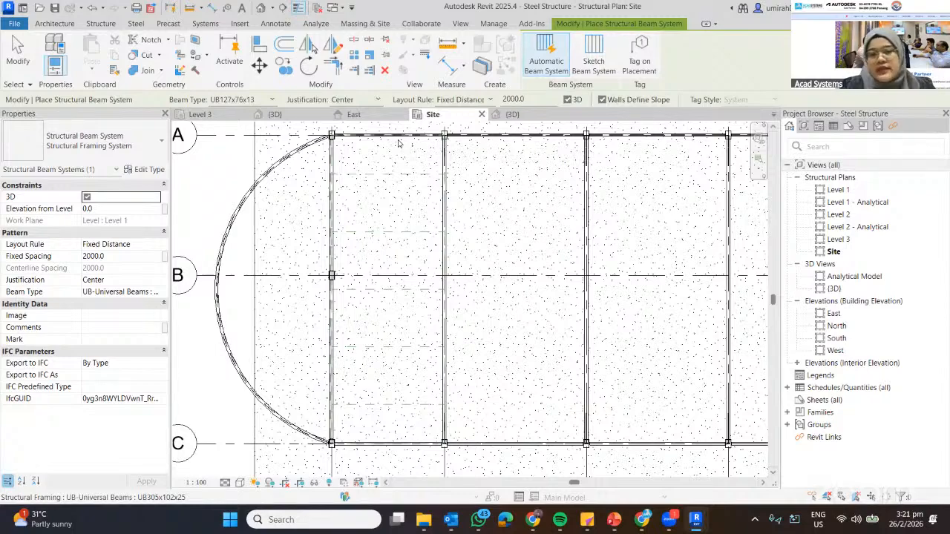
{"action": "left_click", "coordinate": [398, 141]}
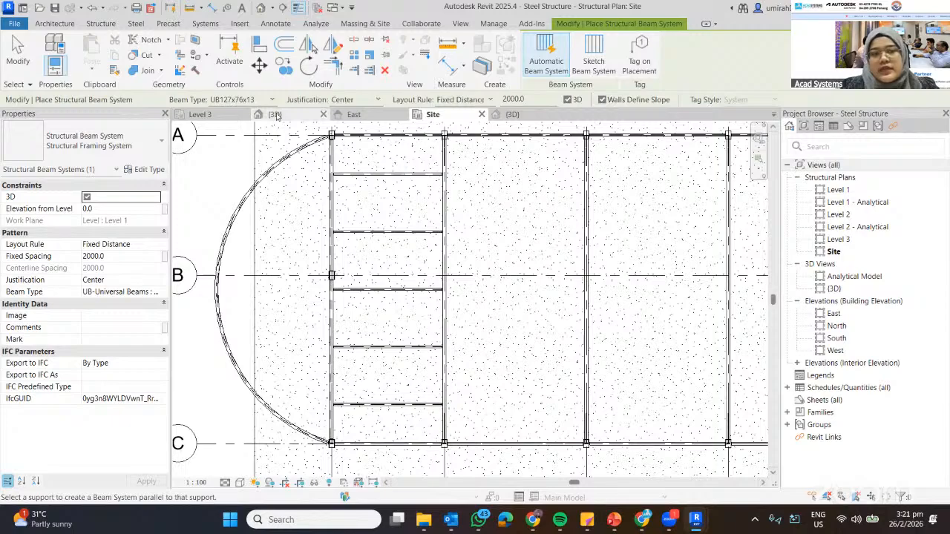
- In the 3D view, discard the open boundary sketch and examine how the placed beams meet the first two arches
{"action": "left_click", "coordinate": [275, 115]}
{"action": "scroll", "coordinate": [404, 268], "scroll_direction": "up", "scroll_amount": 3}
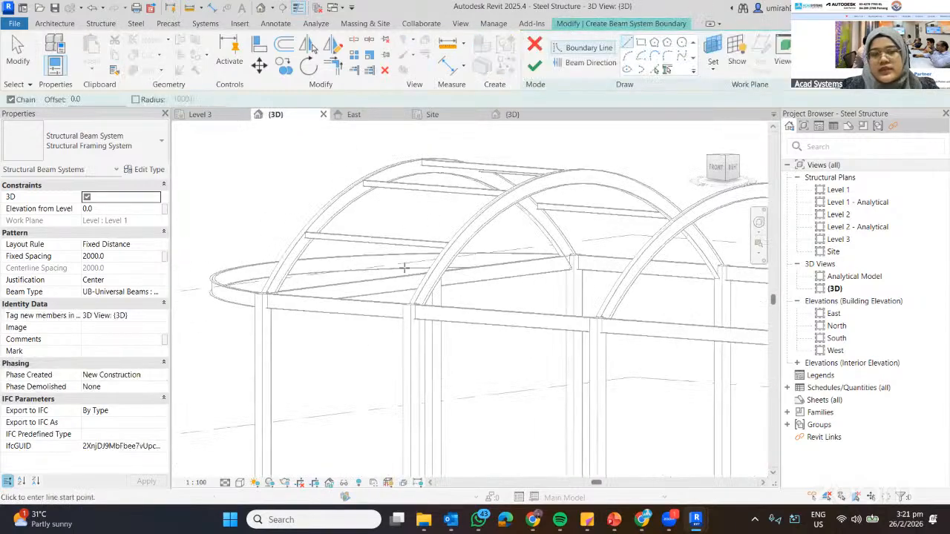
{"action": "left_click", "coordinate": [535, 65]}
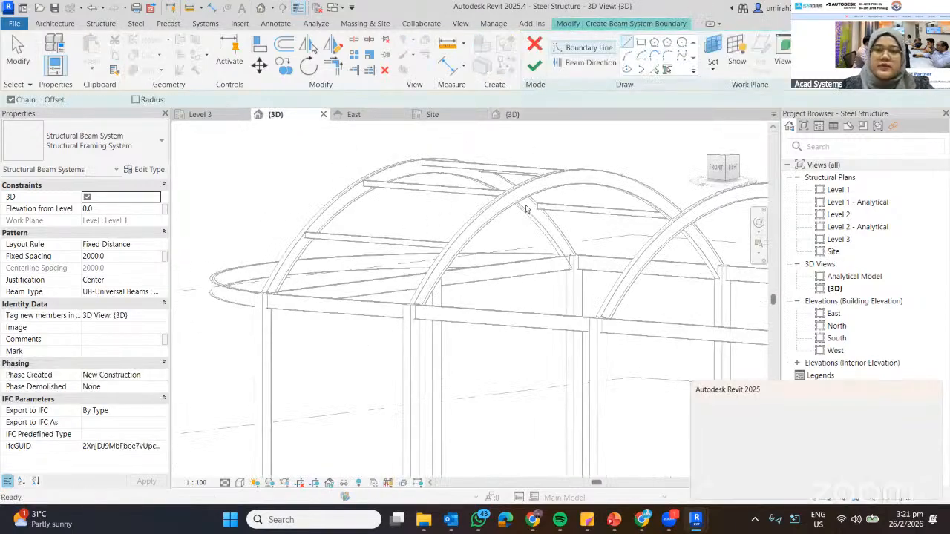
{"action": "left_click", "coordinate": [886, 488]}
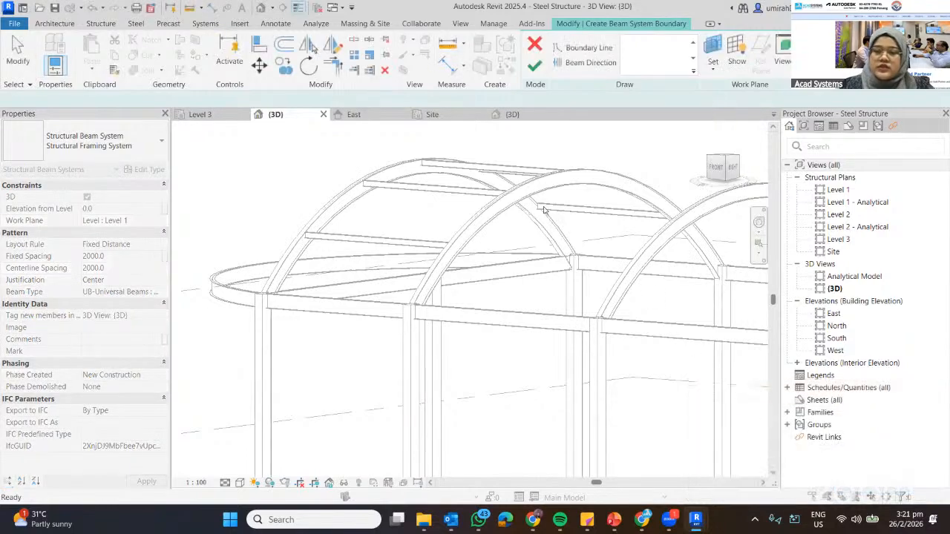
{"action": "left_click", "coordinate": [534, 44]}
{"action": "scroll", "coordinate": [386, 223], "scroll_direction": "down", "scroll_amount": 3}
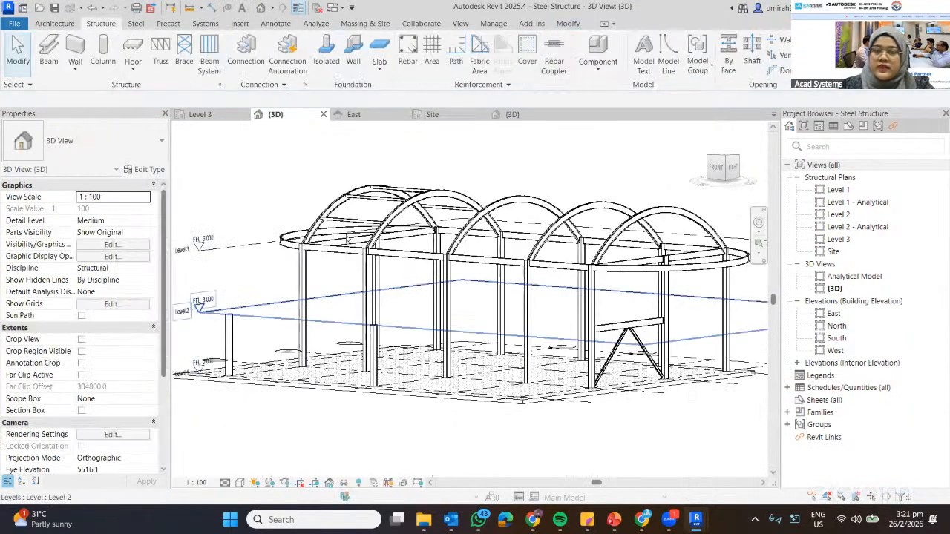
{"action": "scroll", "coordinate": [385, 221], "scroll_direction": "up", "scroll_amount": 5}
{"action": "middle_click_drag", "start_coordinate": [384, 220], "coordinate": [456, 269], "text": "shift"}
{"action": "scroll", "coordinate": [455, 268], "scroll_direction": "up", "scroll_amount": 3}
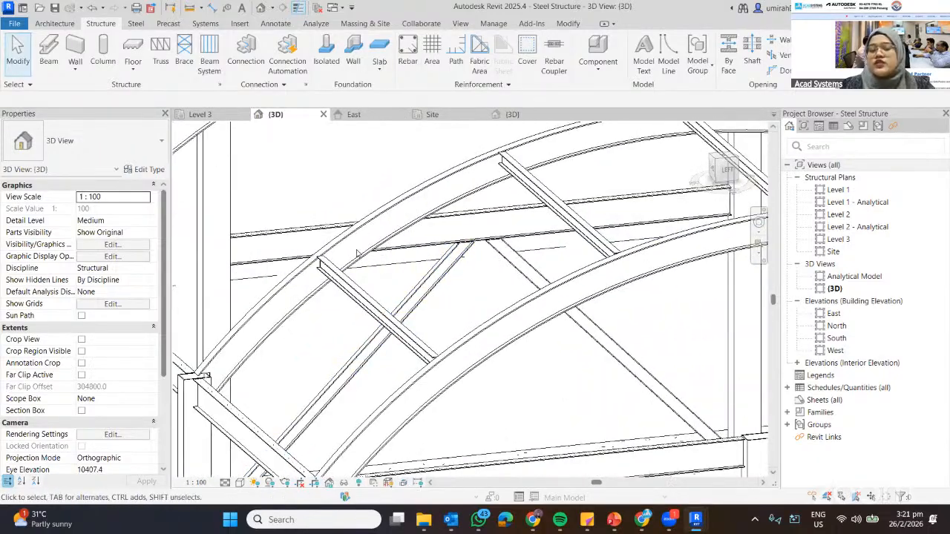
{"action": "scroll", "coordinate": [357, 248], "scroll_direction": "down", "scroll_amount": 4}
{"action": "middle_click_drag", "start_coordinate": [357, 249], "coordinate": [432, 234], "text": "shift"}
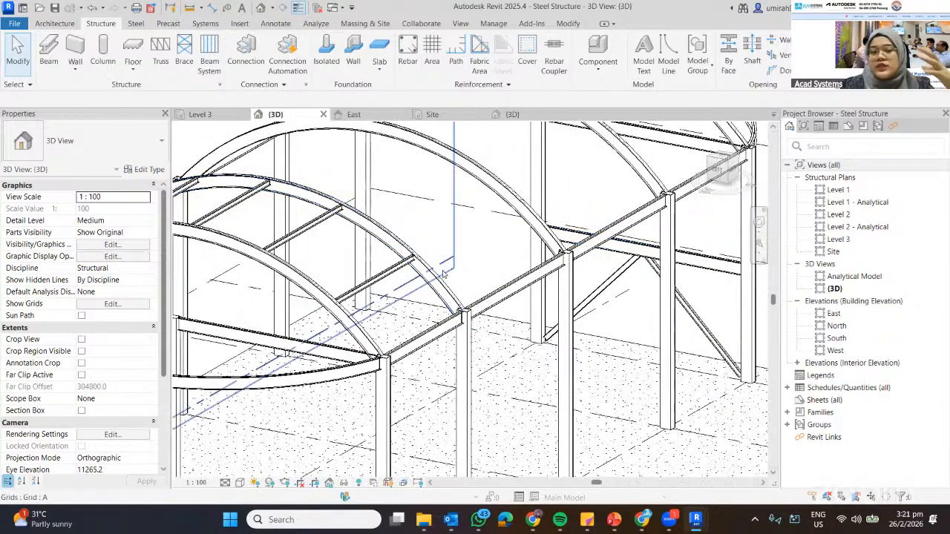
- On the Site plan, place an automatic beam system with 3D disabled in the bay between grids 2 and 3
{"action": "left_click", "coordinate": [430, 115]}
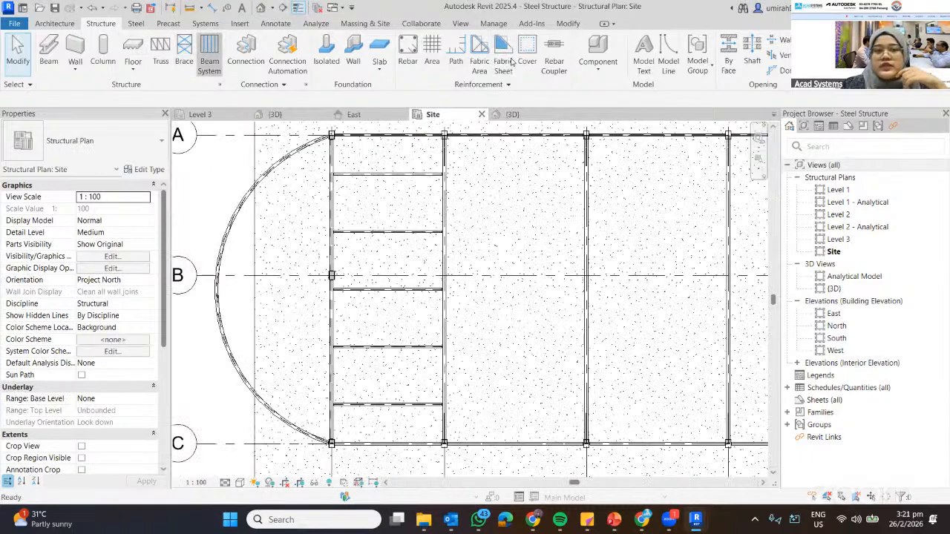
{"action": "left_click", "coordinate": [210, 51]}
{"action": "left_click", "coordinate": [568, 99]}
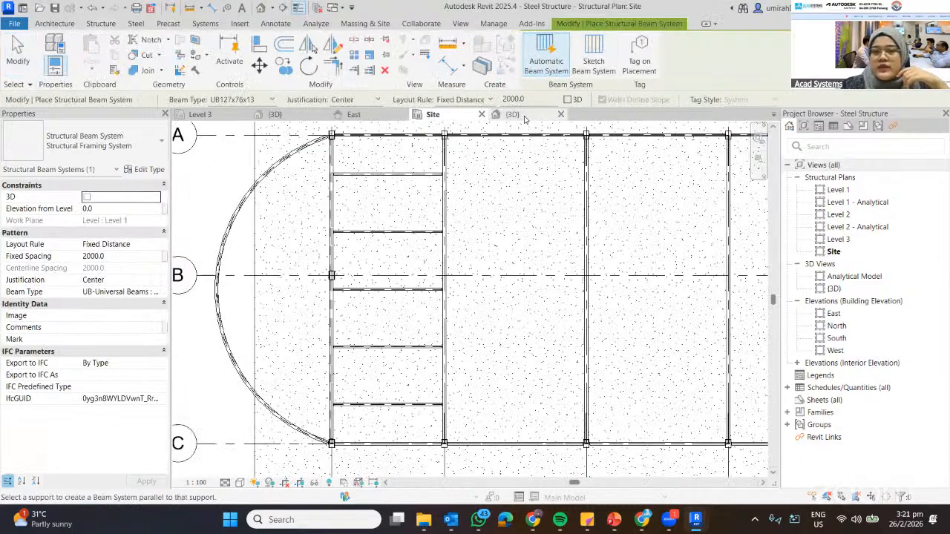
{"action": "left_click", "coordinate": [521, 141]}
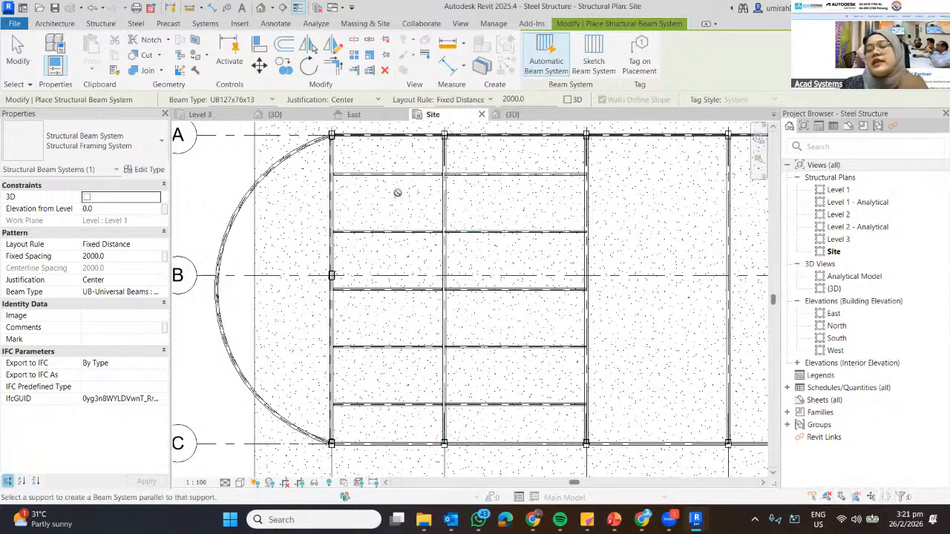
- Leave the beam system command in the 3D view and examine the height of the non-3D beams relative to the arches
{"action": "left_click", "coordinate": [274, 114]}
{"action": "key", "text": "Escape"}
{"action": "key", "text": "Escape"}
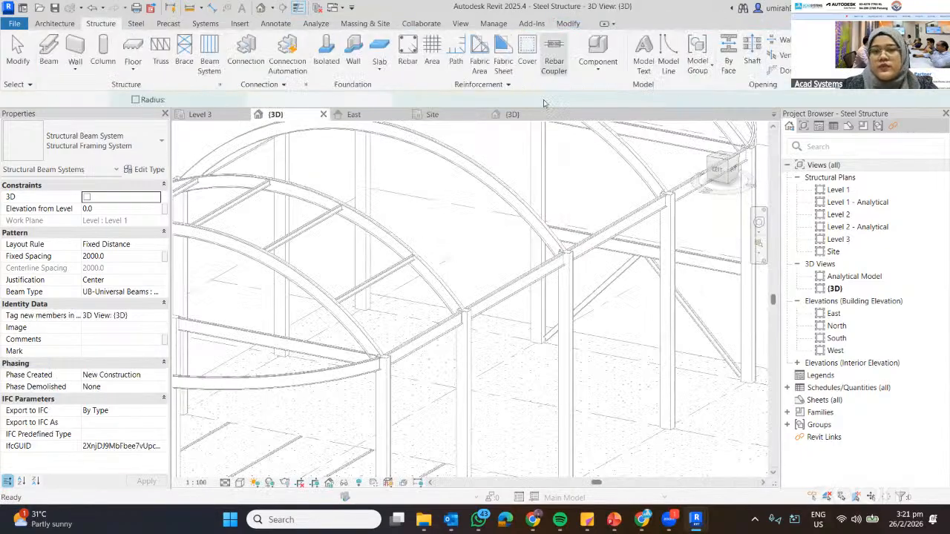
{"action": "scroll", "coordinate": [498, 144], "scroll_direction": "down", "scroll_amount": 5}
{"action": "scroll", "coordinate": [470, 367], "scroll_direction": "up", "scroll_amount": 5}
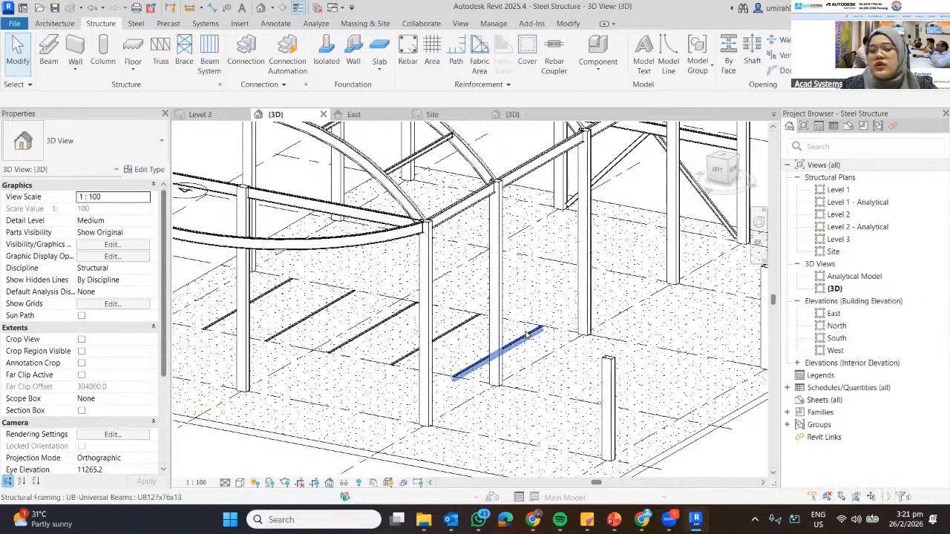
{"action": "middle_click_drag", "start_coordinate": [529, 324], "coordinate": [426, 322], "text": "shift"}
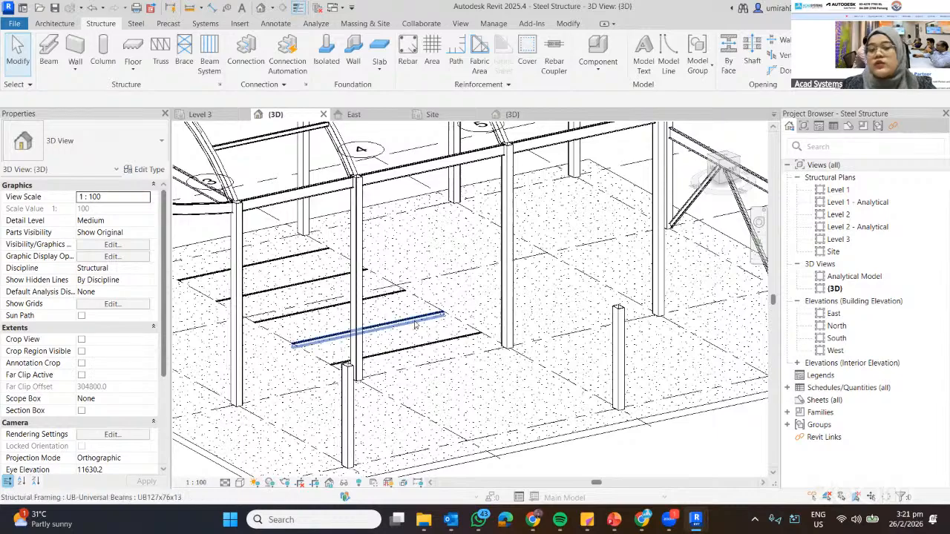
{"action": "scroll", "coordinate": [417, 302], "scroll_direction": "down", "scroll_amount": 5}
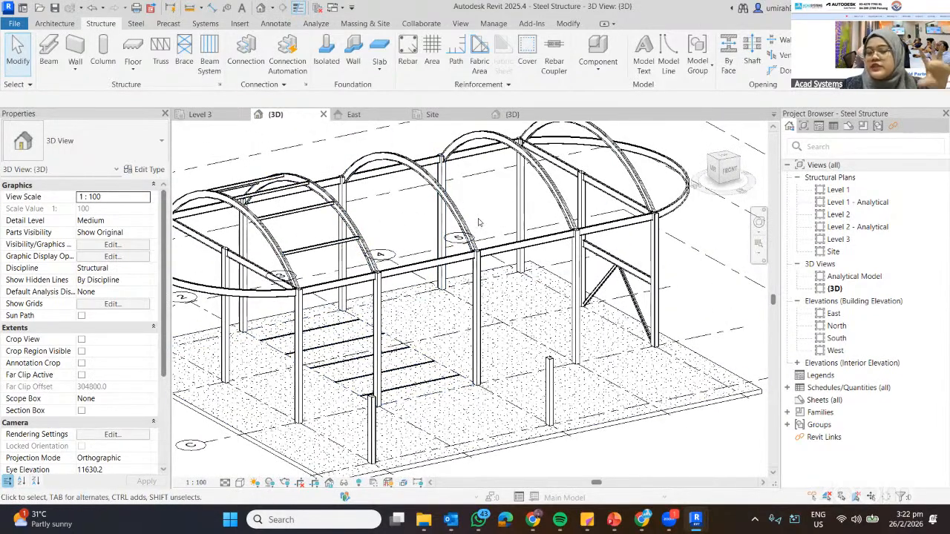
- On the Site plan, place automatic beam systems with 3D enabled in the remaining roof bays up to grid 5
{"action": "left_click", "coordinate": [420, 118]}
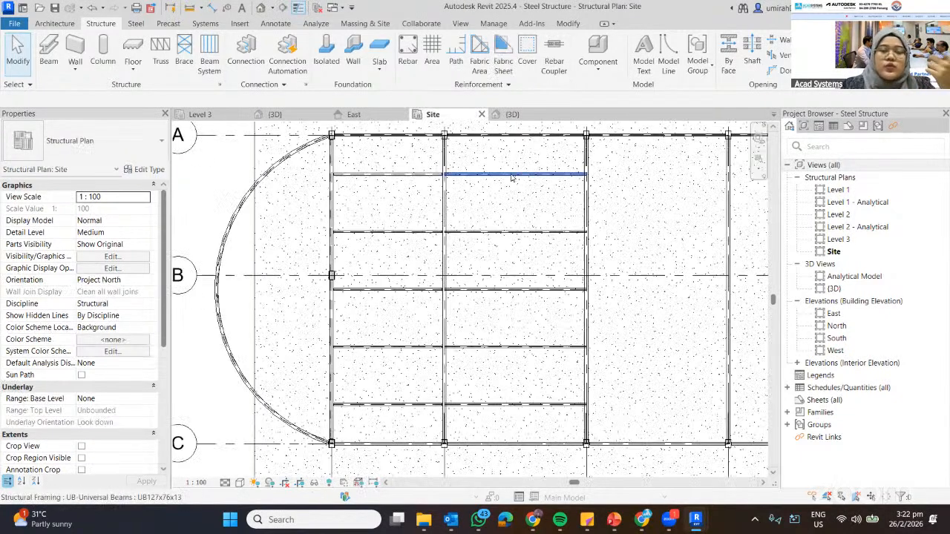
{"action": "left_click", "coordinate": [209, 53]}
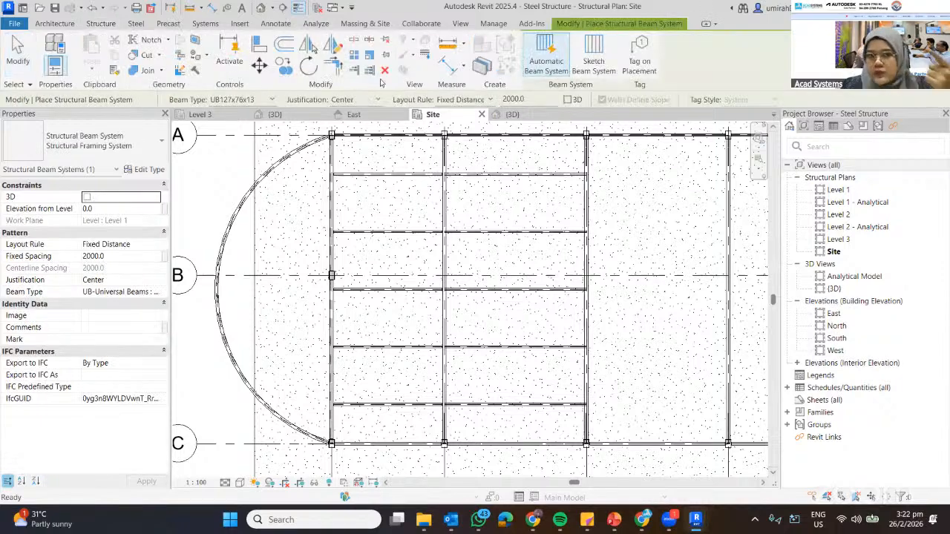
{"action": "left_click", "coordinate": [568, 99]}
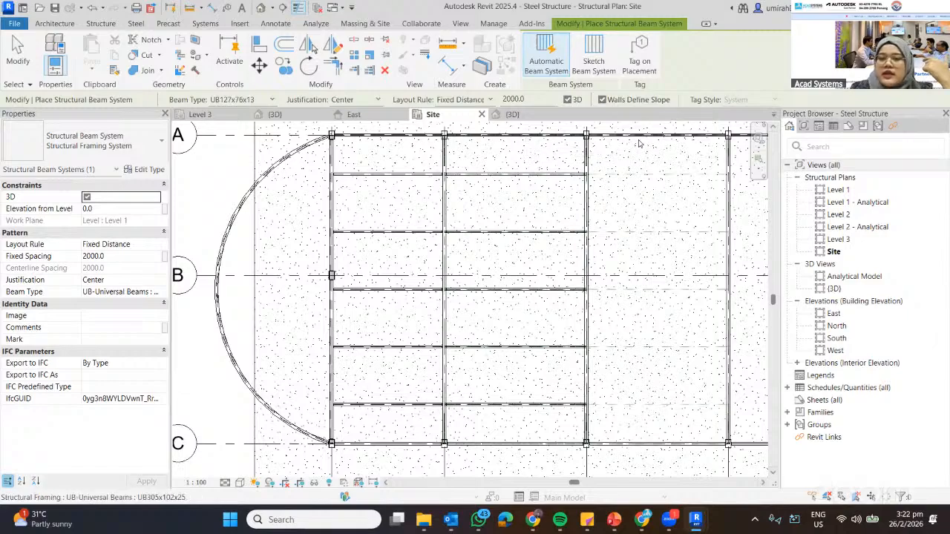
{"action": "middle_click_drag", "start_coordinate": [650, 145], "coordinate": [446, 159]}
{"action": "left_click", "coordinate": [446, 158]}
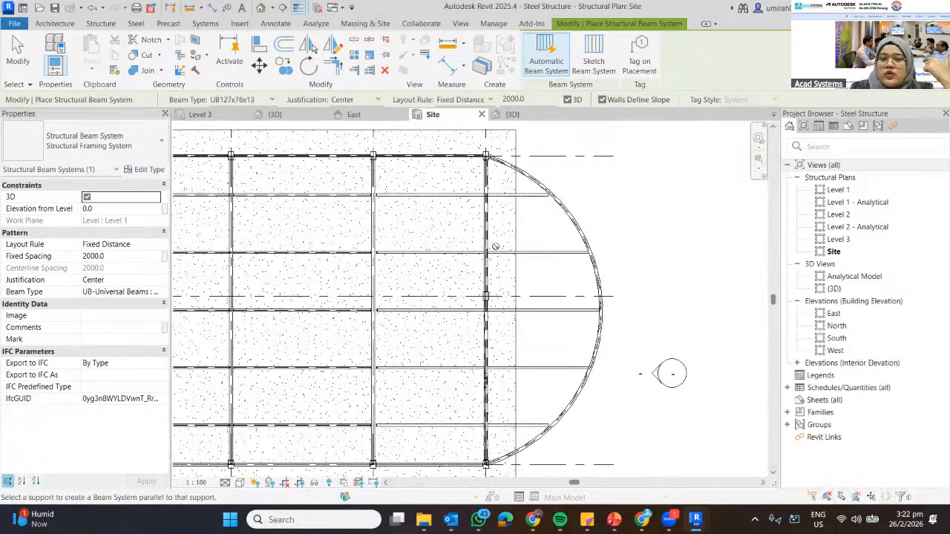
- Check the roof beams in 3D and compare them with the Steel Structure test model's roof
{"action": "left_click", "coordinate": [272, 115]}
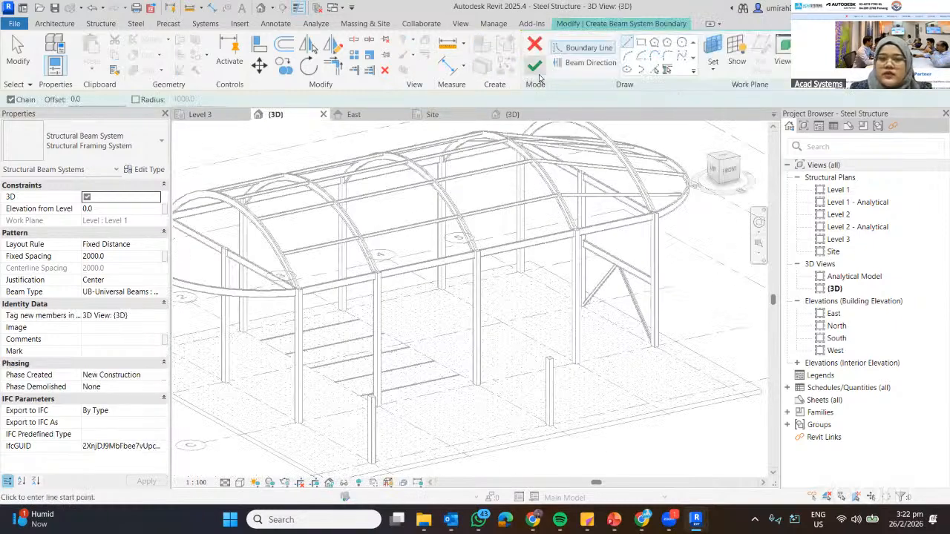
{"action": "left_click", "coordinate": [528, 117]}
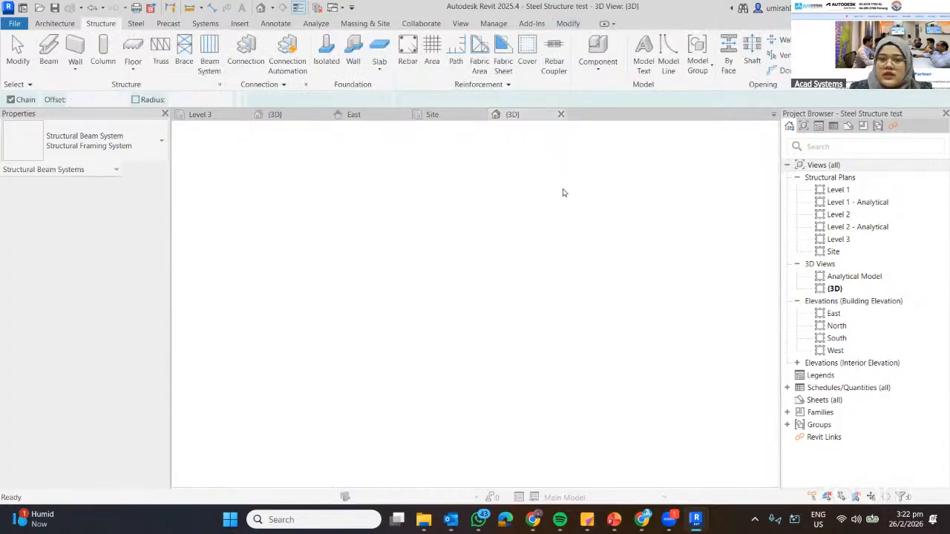
{"action": "scroll", "coordinate": [560, 221], "scroll_direction": "down", "scroll_amount": 4}
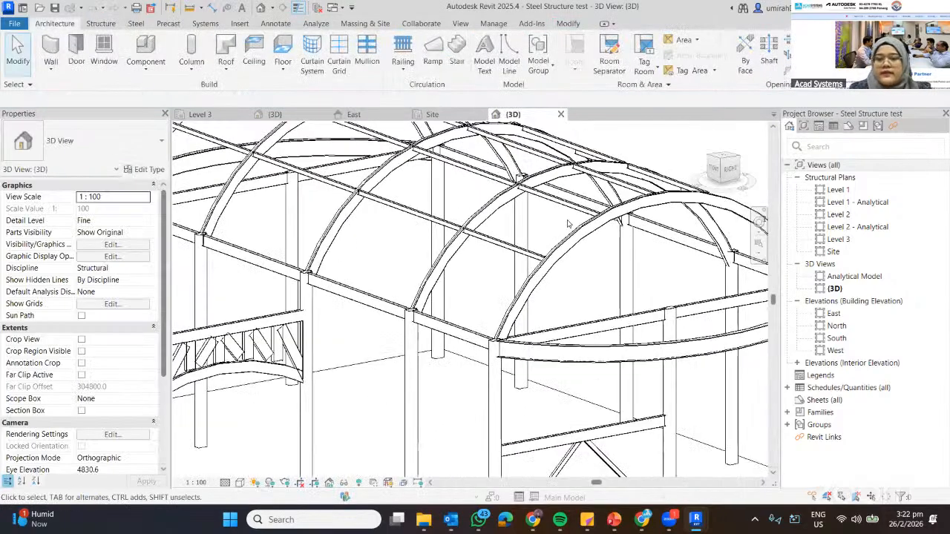
{"action": "middle_click_drag", "start_coordinate": [519, 204], "coordinate": [401, 133], "text": "shift"}
{"action": "scroll", "coordinate": [572, 256], "scroll_direction": "down", "scroll_amount": 1}
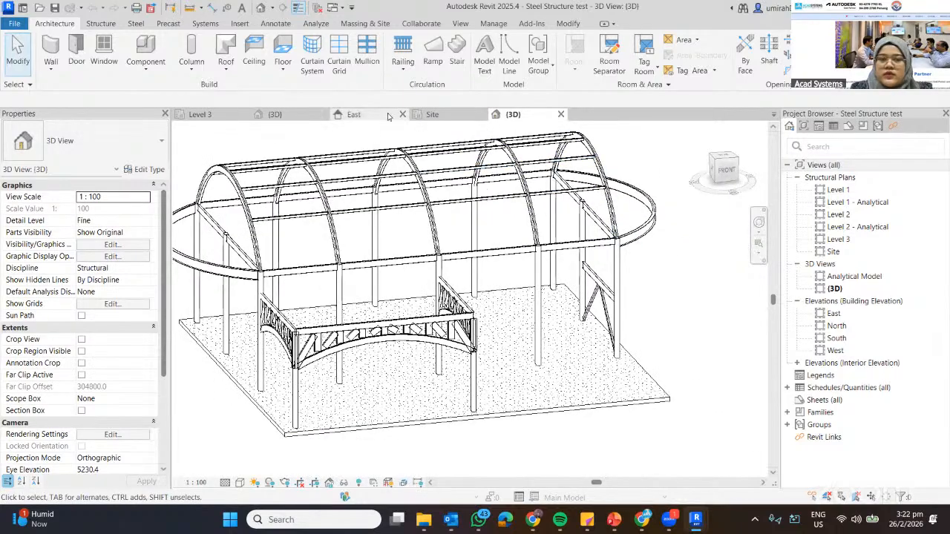
- Return to the Steel Structure Site plan and discard the open beam system boundary sketch
{"action": "left_click", "coordinate": [356, 115]}
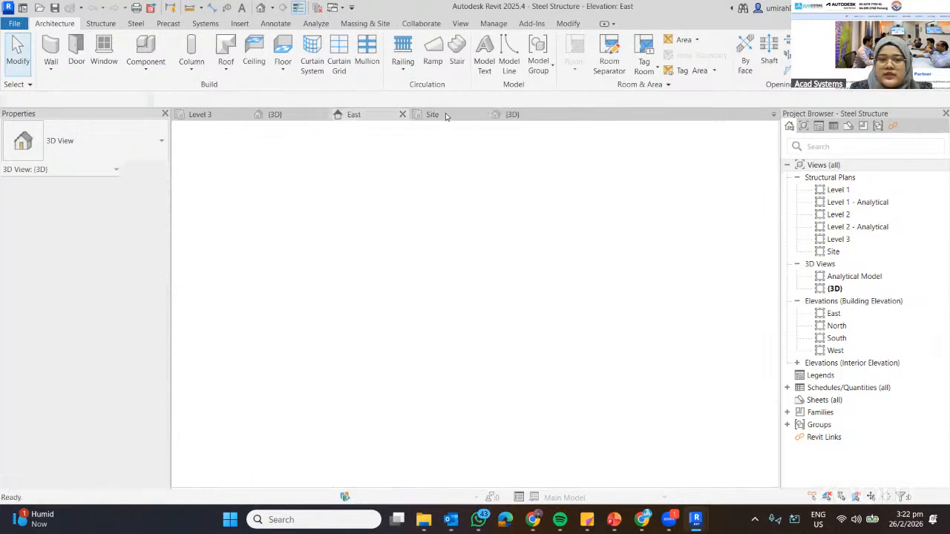
{"action": "left_click", "coordinate": [437, 114]}
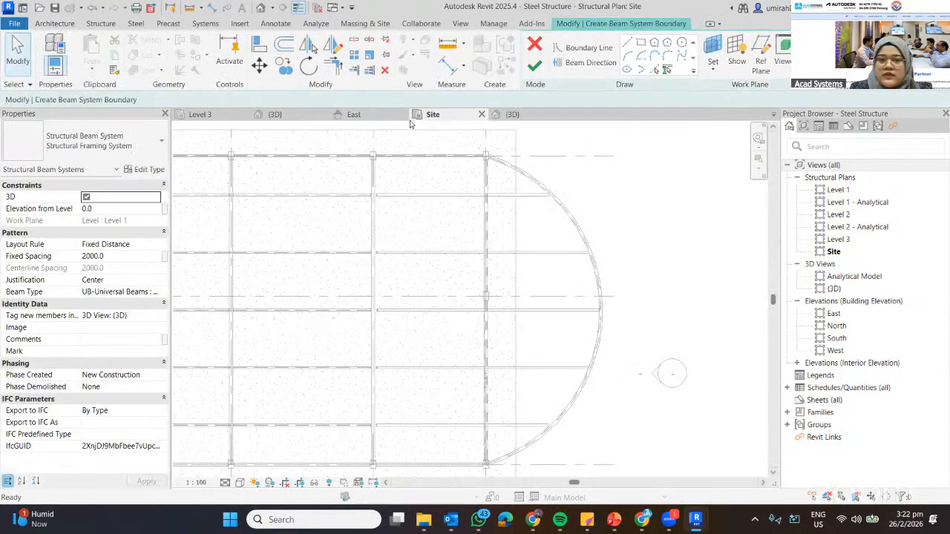
{"action": "left_click", "coordinate": [535, 46]}
- In the 3D view, delete the beam system that runs past the grid 5 arch to the curved end beam
{"action": "left_click", "coordinate": [274, 114]}
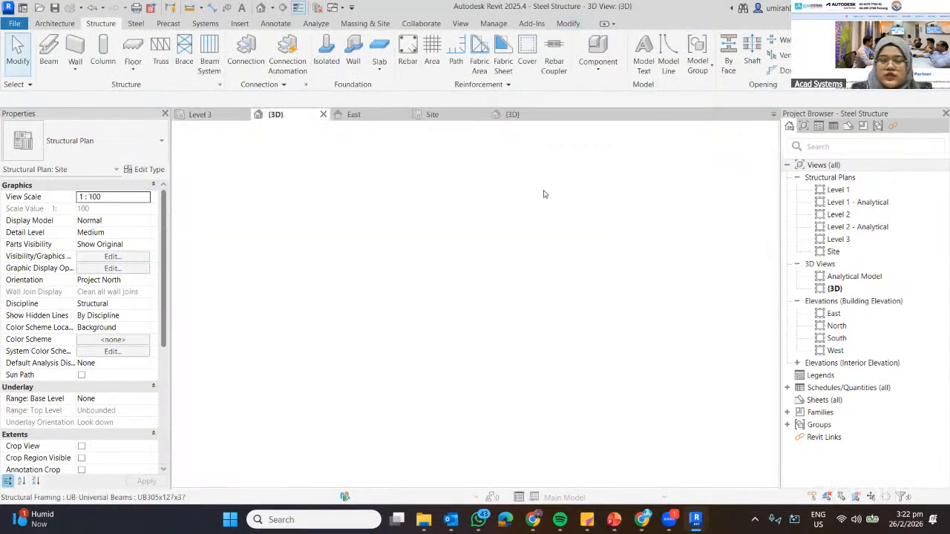
{"action": "middle_click_drag", "start_coordinate": [605, 241], "coordinate": [578, 242], "text": "shift"}
{"action": "scroll", "coordinate": [579, 243], "scroll_direction": "up", "scroll_amount": 3}
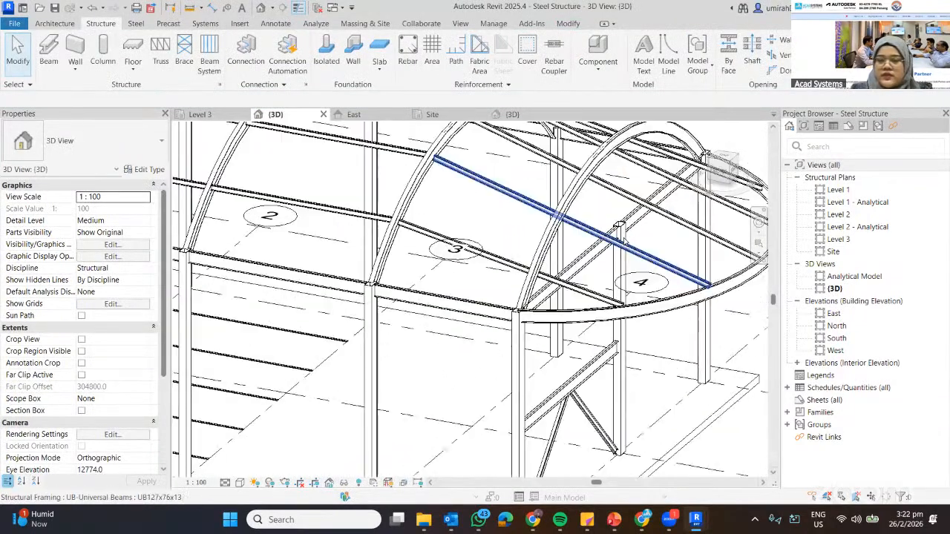
{"action": "left_click", "coordinate": [623, 242]}
{"action": "left_click", "coordinate": [577, 287], "text": "ctrl"}
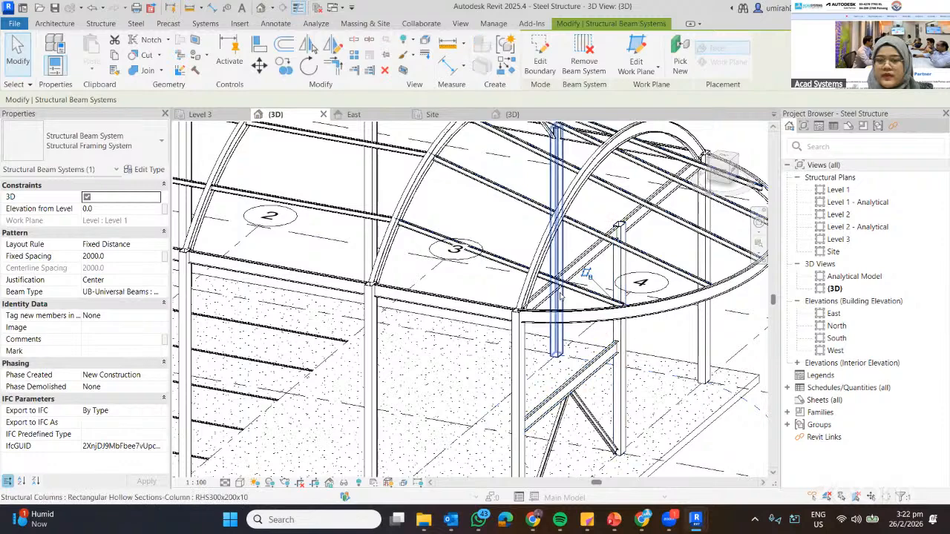
{"action": "left_click", "coordinate": [522, 224]}
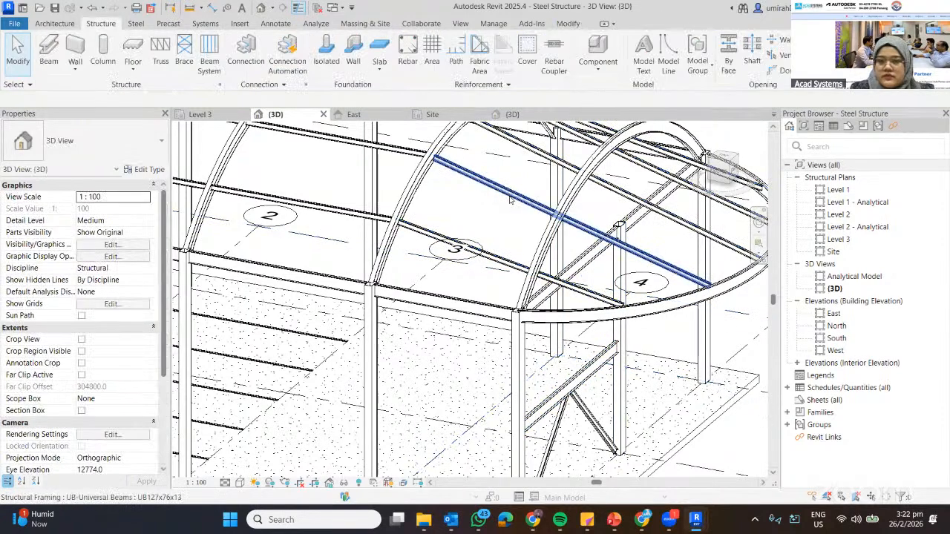
{"action": "left_click", "coordinate": [510, 199]}
{"action": "key", "text": "Escape"}
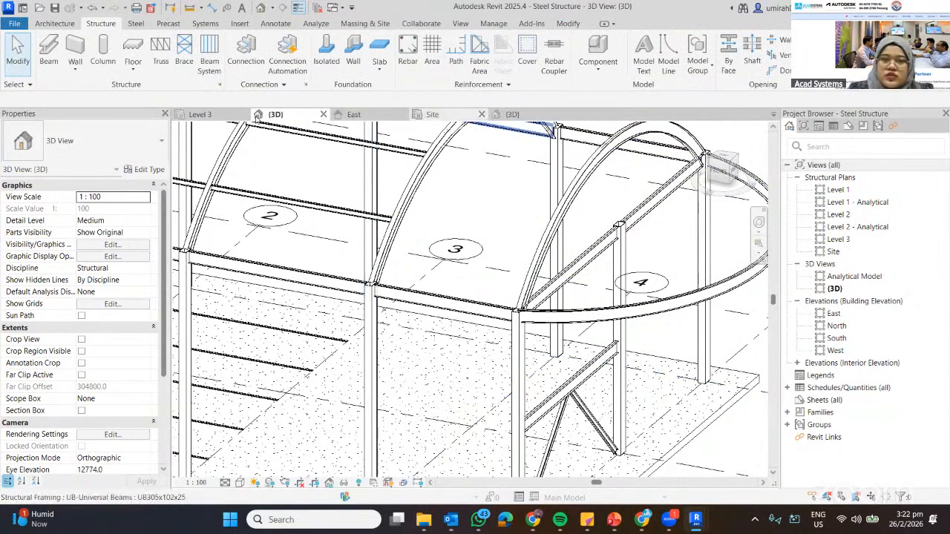
- Open the Level 3 structural plan and try starting a 3D beam system for the bay between grids 4 and 5
{"action": "left_click", "coordinate": [223, 115]}
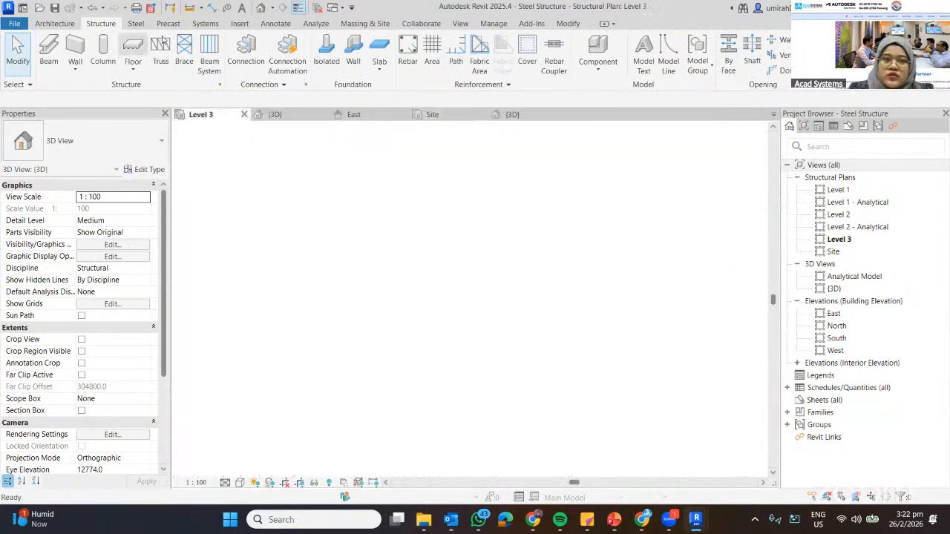
{"action": "left_click", "coordinate": [210, 63]}
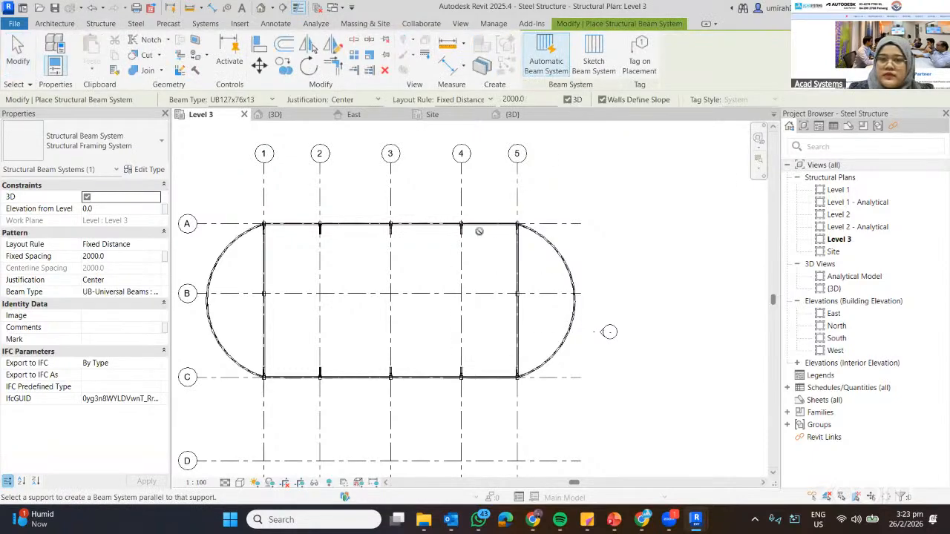
{"action": "scroll", "coordinate": [522, 226], "scroll_direction": "up", "scroll_amount": 4}
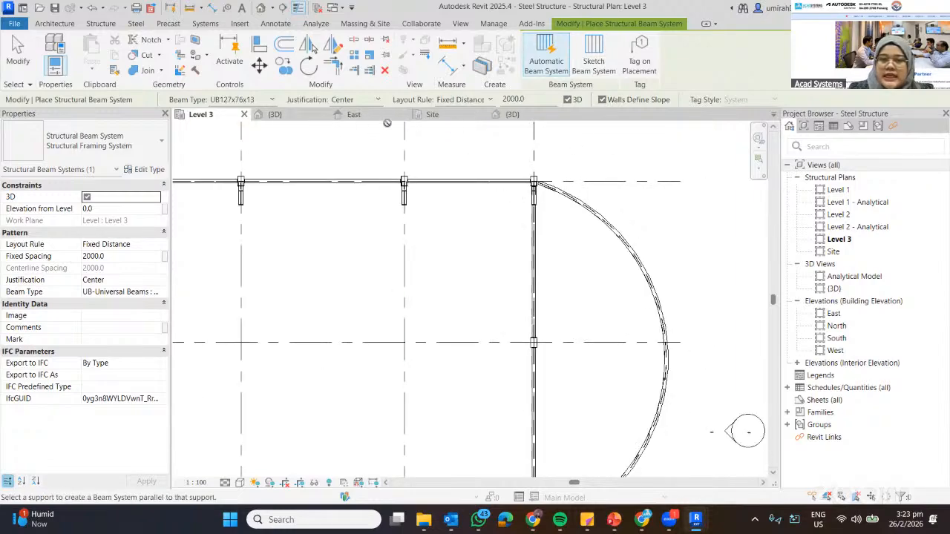
{"action": "key", "text": "Escape"}
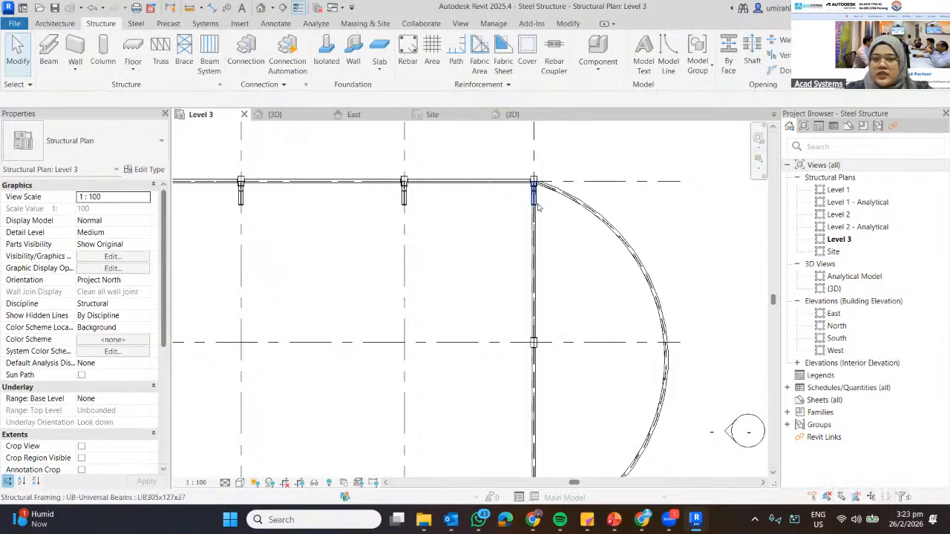
- On the Level 3 plan, extend the upper end of the straight UB305x102x25 beam on grid 5 further into its corner column
{"action": "scroll", "coordinate": [538, 208], "scroll_direction": "up", "scroll_amount": 1}
{"action": "left_click", "coordinate": [533, 215]}
{"action": "scroll", "coordinate": [545, 230], "scroll_direction": "up", "scroll_amount": 5}
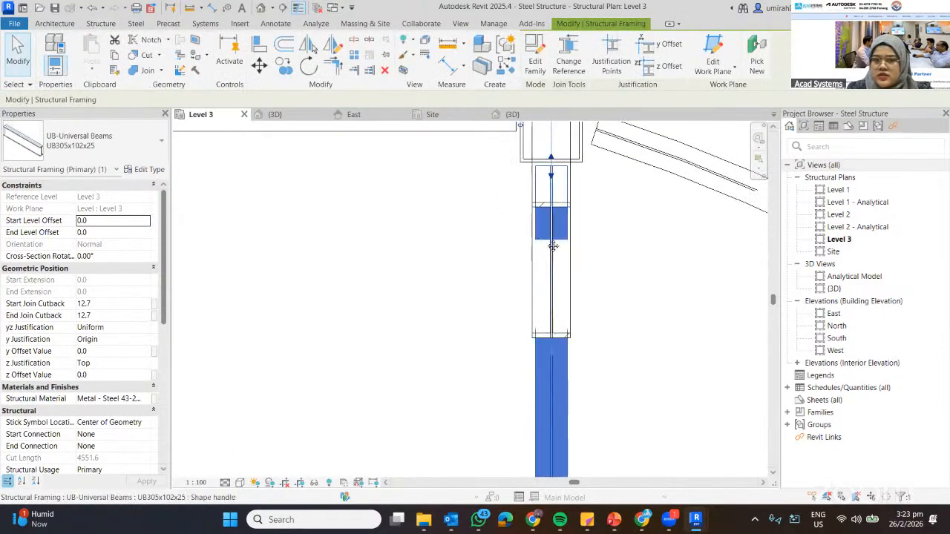
{"action": "middle_click_drag", "start_coordinate": [553, 246], "coordinate": [542, 314]}
{"action": "left_click_drag", "start_coordinate": [540, 226], "coordinate": [539, 189]}
{"action": "scroll", "coordinate": [553, 225], "scroll_direction": "down", "scroll_amount": 3}
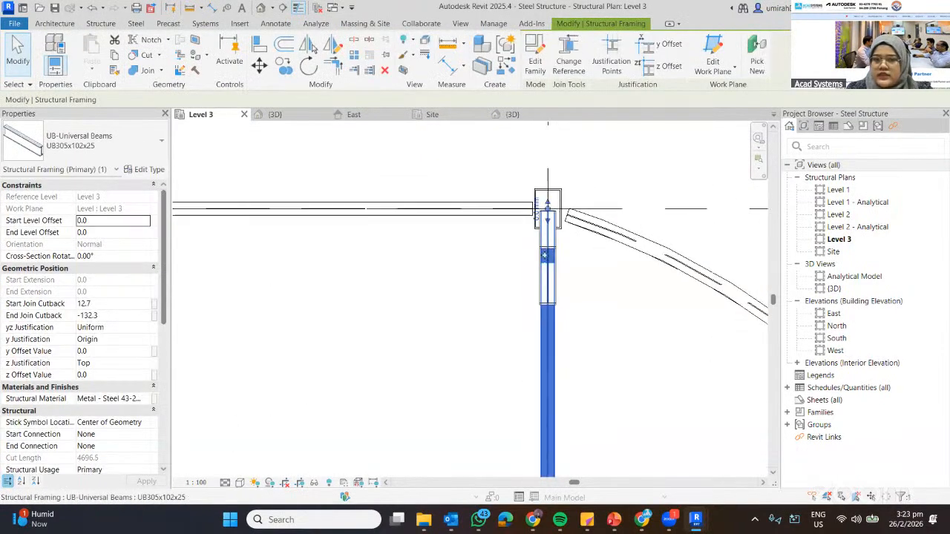
{"action": "middle_click_drag", "start_coordinate": [548, 343], "coordinate": [500, 198]}
{"action": "scroll", "coordinate": [500, 199], "scroll_direction": "down", "scroll_amount": 3}
{"action": "middle_click_drag", "start_coordinate": [530, 386], "coordinate": [541, 215]}
{"action": "middle_click_drag", "start_coordinate": [497, 392], "coordinate": [487, 220]}
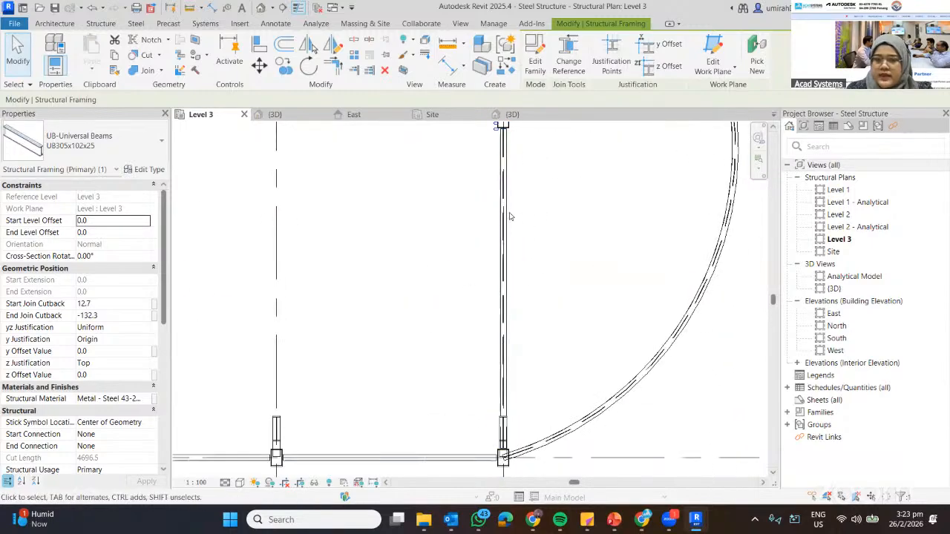
- On the Site plan, lengthen the upper end of the grid 5 arched beam into its column, to an end extension of about 272 mm
{"action": "left_click", "coordinate": [514, 115]}
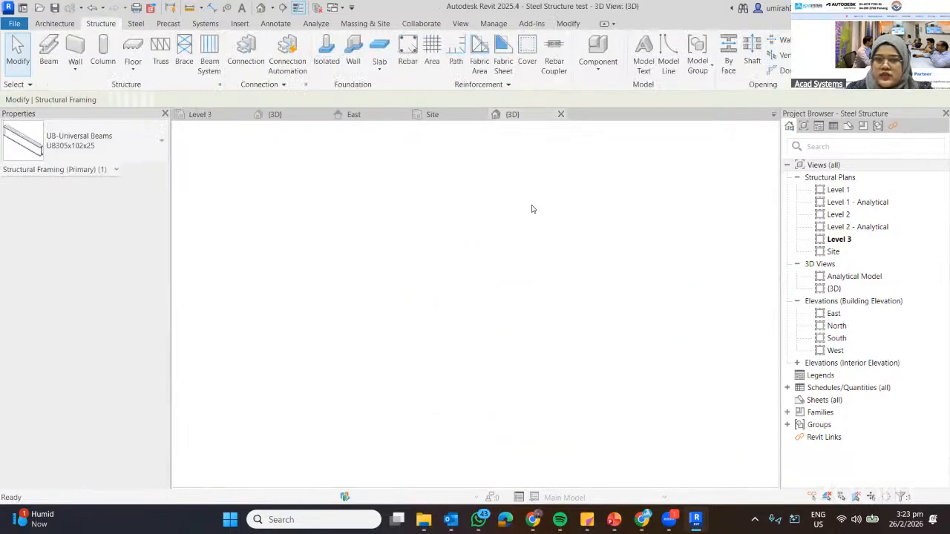
{"action": "left_click", "coordinate": [290, 113]}
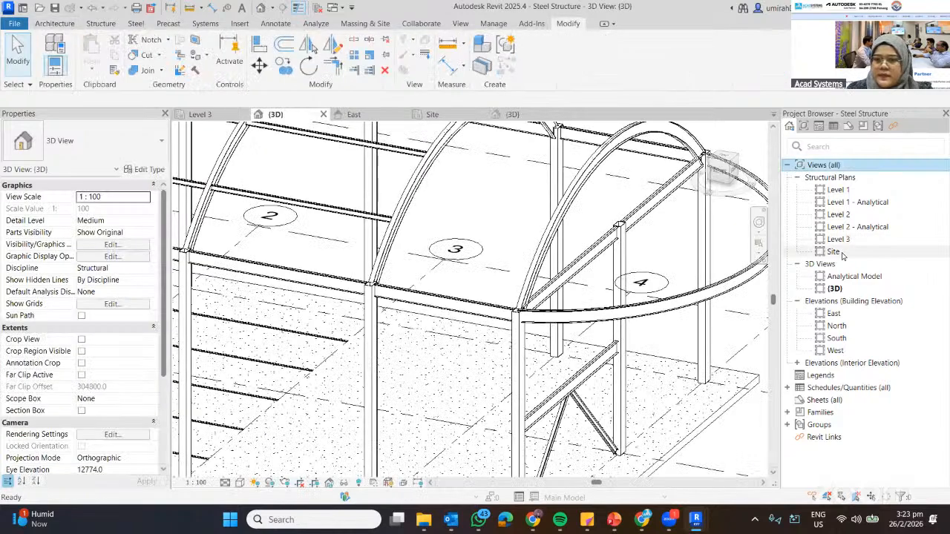
{"action": "double_click", "coordinate": [841, 253]}
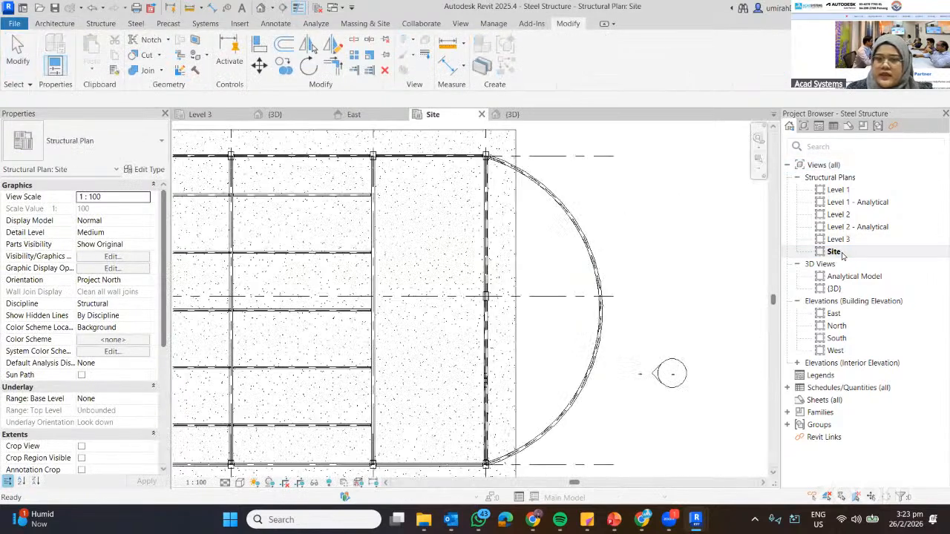
{"action": "left_click", "coordinate": [488, 245]}
{"action": "scroll", "coordinate": [467, 284], "scroll_direction": "up", "scroll_amount": 5}
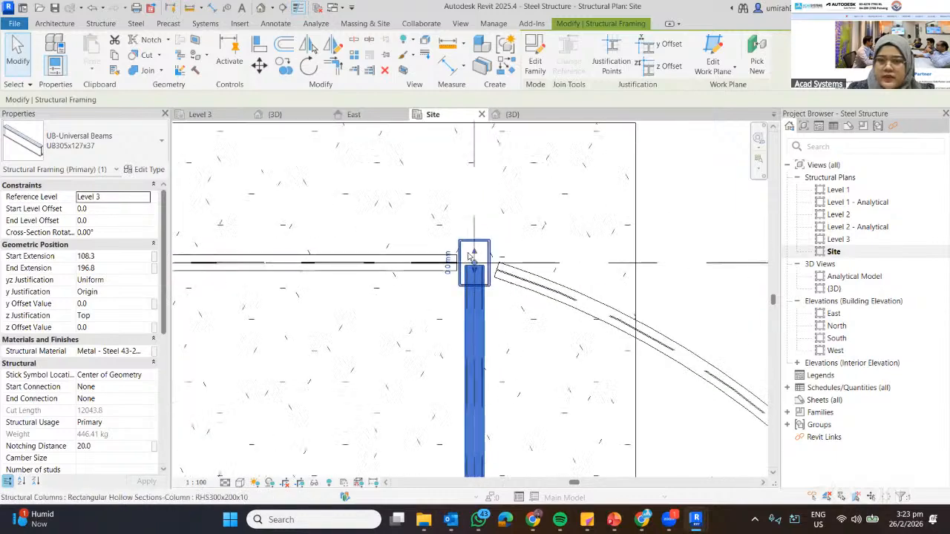
{"action": "left_click_drag", "start_coordinate": [475, 251], "coordinate": [474, 244]}
{"action": "scroll", "coordinate": [510, 278], "scroll_direction": "down", "scroll_amount": 5}
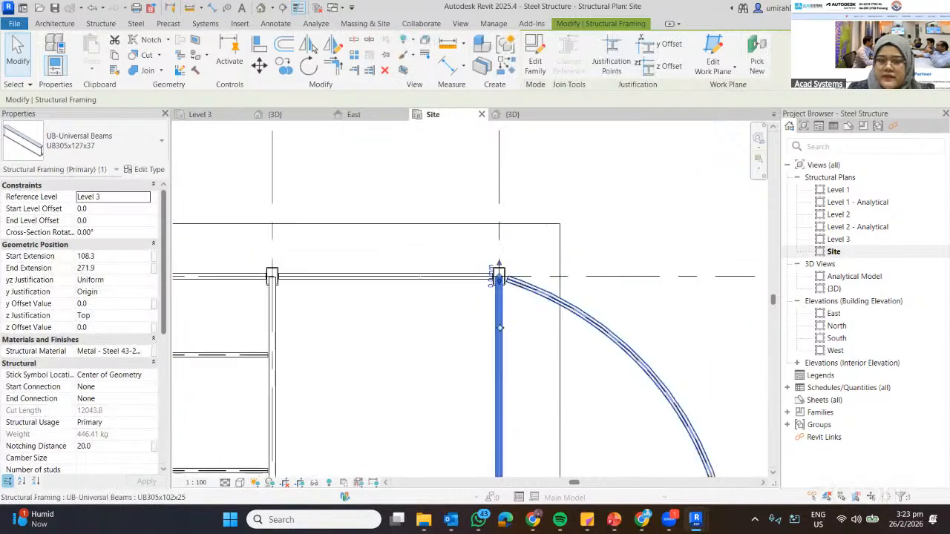
- Try to lengthen the lower end of the grid 5 arched beam into its column on the Site plan
{"action": "middle_click_drag", "start_coordinate": [528, 456], "coordinate": [475, 189]}
{"action": "scroll", "coordinate": [421, 332], "scroll_direction": "up", "scroll_amount": 2}
{"action": "scroll", "coordinate": [419, 331], "scroll_direction": "up", "scroll_amount": 2}
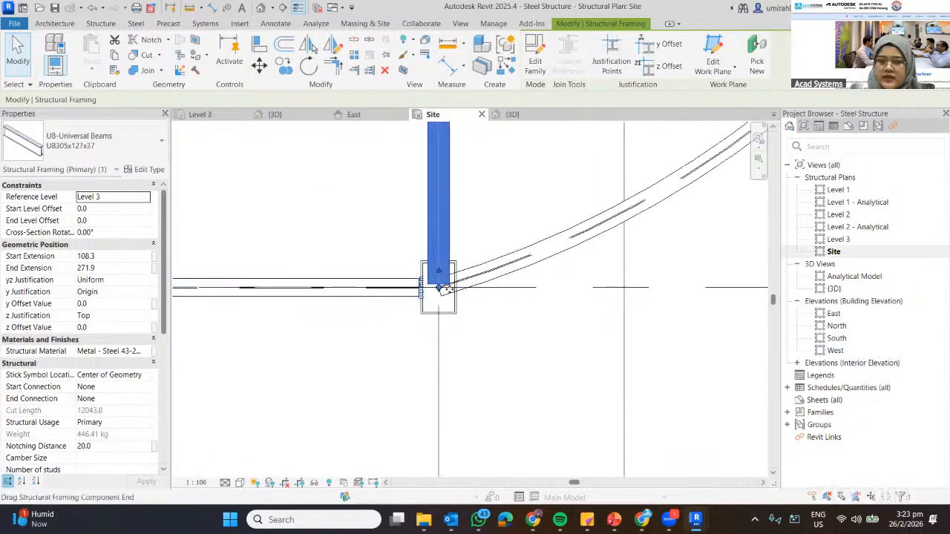
{"action": "key", "text": "Escape"}
{"action": "left_click", "coordinate": [440, 313]}
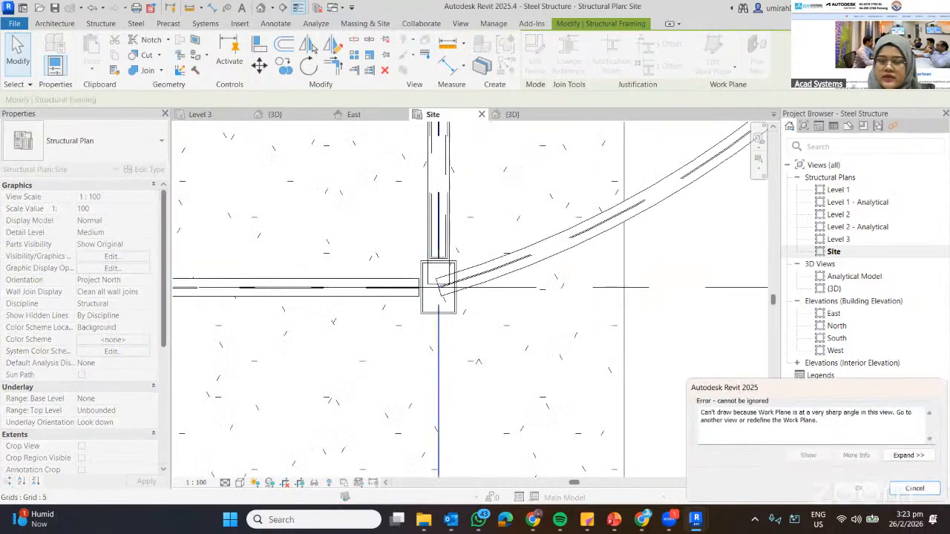
{"action": "left_click", "coordinate": [915, 487]}
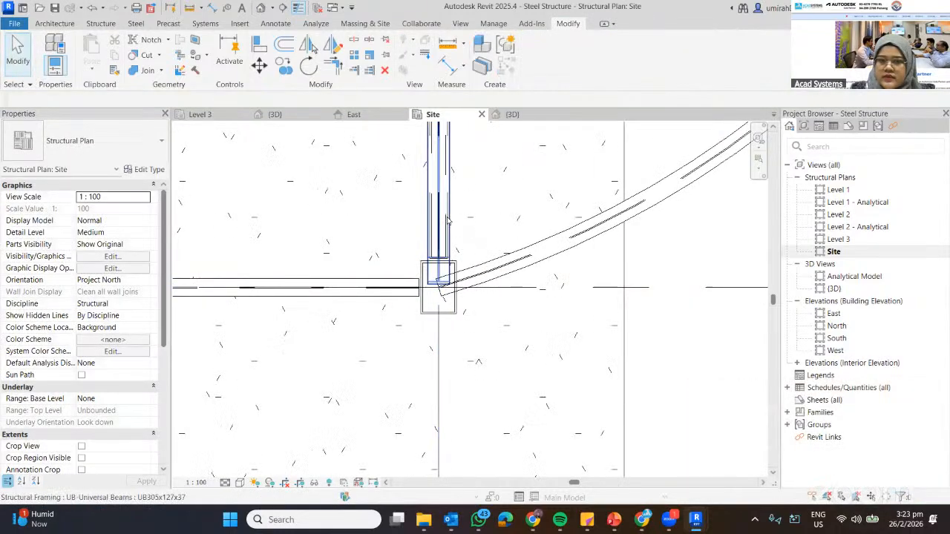
- In the 3D view, lengthen the other end of the grid 5 arched beam into its column, to a start extension of about 230 mm
{"action": "left_click", "coordinate": [438, 273]}
{"action": "scroll", "coordinate": [427, 314], "scroll_direction": "up", "scroll_amount": 1}
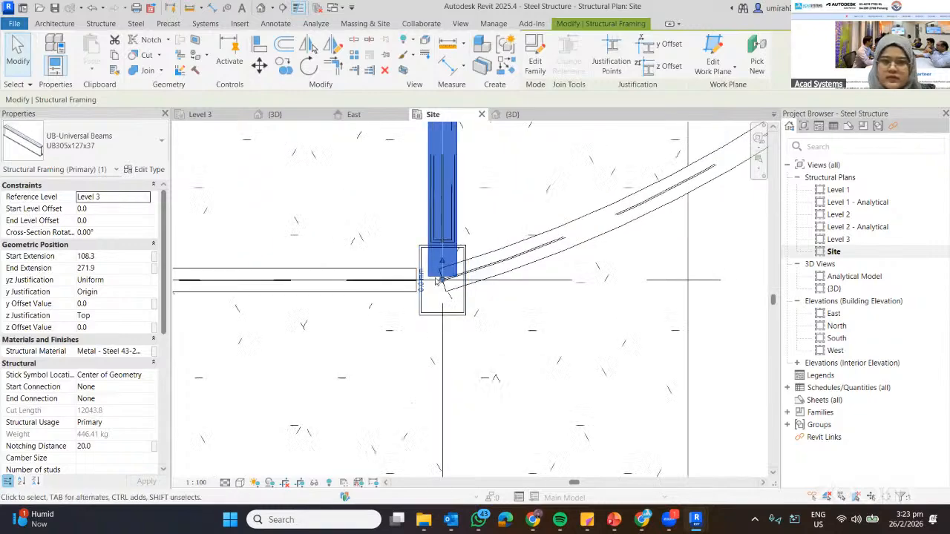
{"action": "left_click", "coordinate": [297, 115]}
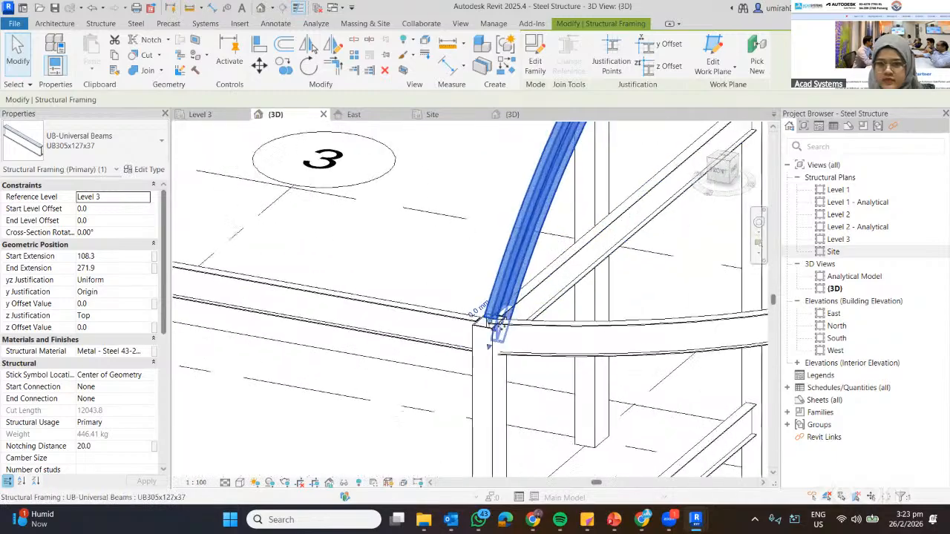
{"action": "scroll", "coordinate": [513, 318], "scroll_direction": "up", "scroll_amount": 2}
{"action": "left_click_drag", "start_coordinate": [475, 359], "coordinate": [486, 371]}
{"action": "scroll", "coordinate": [512, 330], "scroll_direction": "down", "scroll_amount": 7}
{"action": "middle_click_drag", "start_coordinate": [687, 200], "coordinate": [598, 259]}
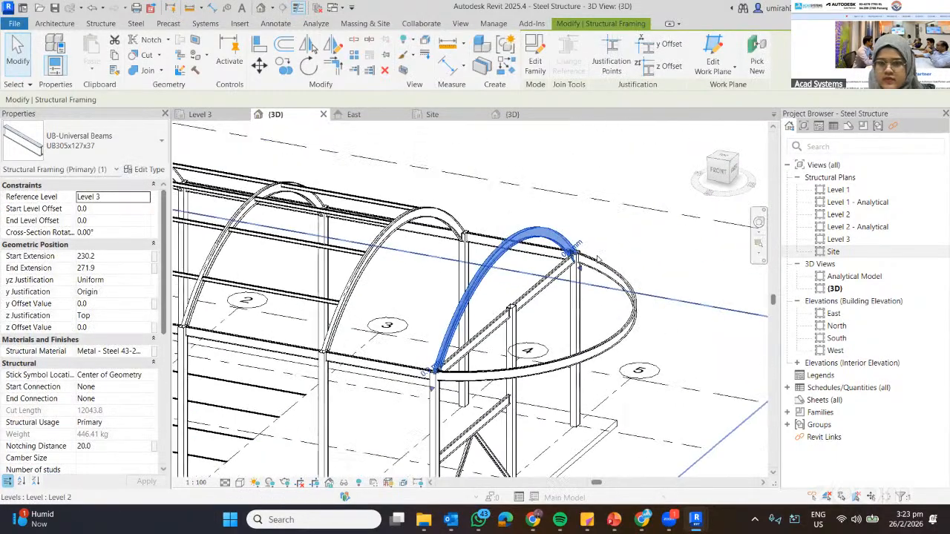
{"action": "scroll", "coordinate": [598, 258], "scroll_direction": "up", "scroll_amount": 3}
{"action": "left_click", "coordinate": [590, 193]}
{"action": "scroll", "coordinate": [445, 168], "scroll_direction": "down", "scroll_amount": 1}
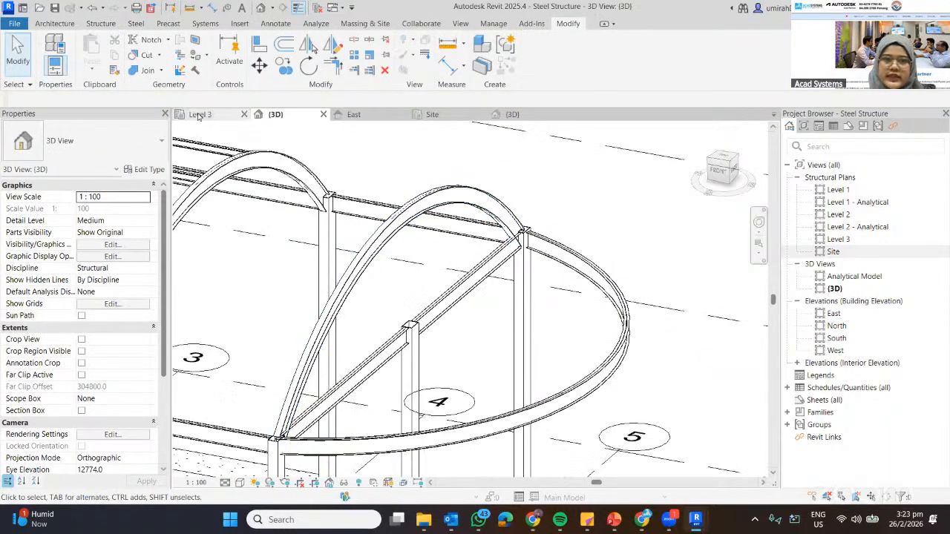
- Return to the Site plan and try to place a 3D beam system in the bay between grids 4 and 5
{"action": "left_click", "coordinate": [448, 117]}
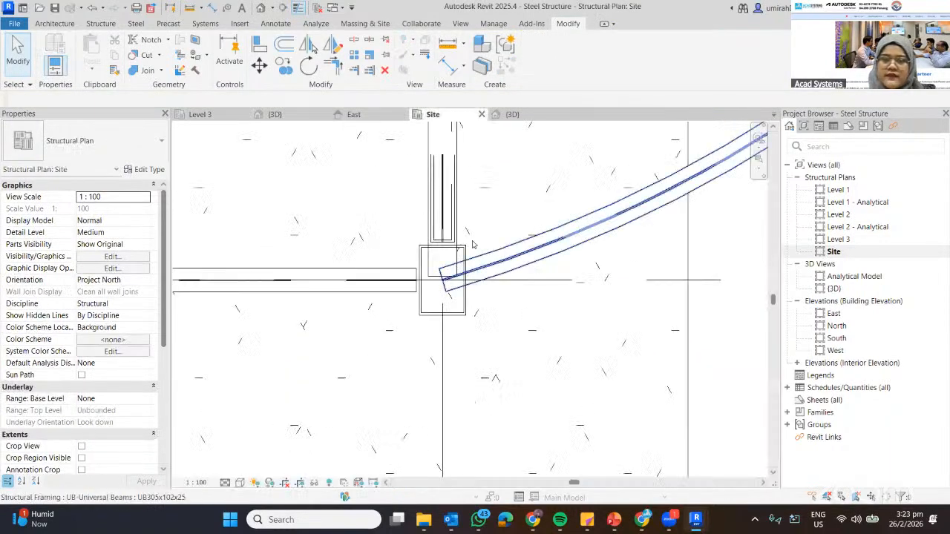
{"action": "scroll", "coordinate": [427, 252], "scroll_direction": "down", "scroll_amount": 2}
{"action": "left_click", "coordinate": [55, 23]}
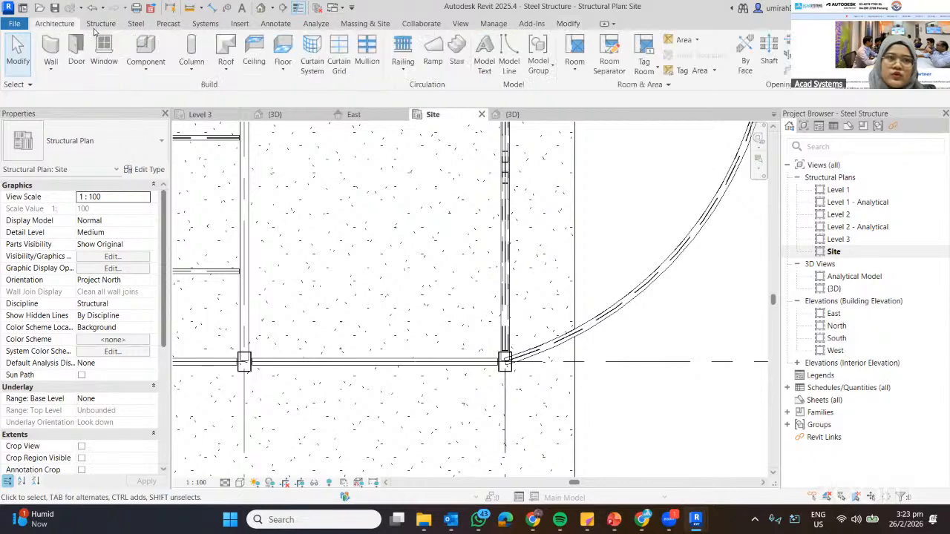
{"action": "left_click", "coordinate": [101, 23]}
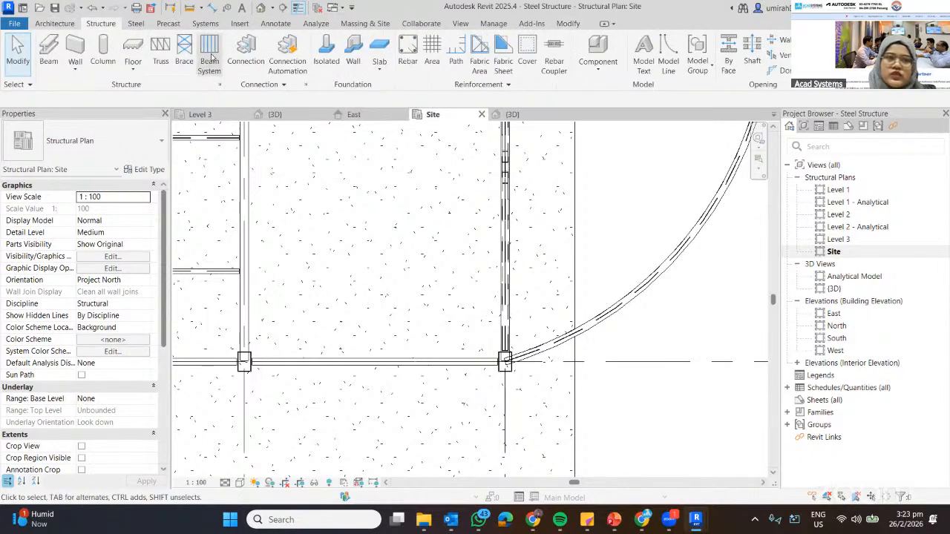
{"action": "left_click", "coordinate": [209, 55]}
{"action": "scroll", "coordinate": [512, 230], "scroll_direction": "down", "scroll_amount": 2}
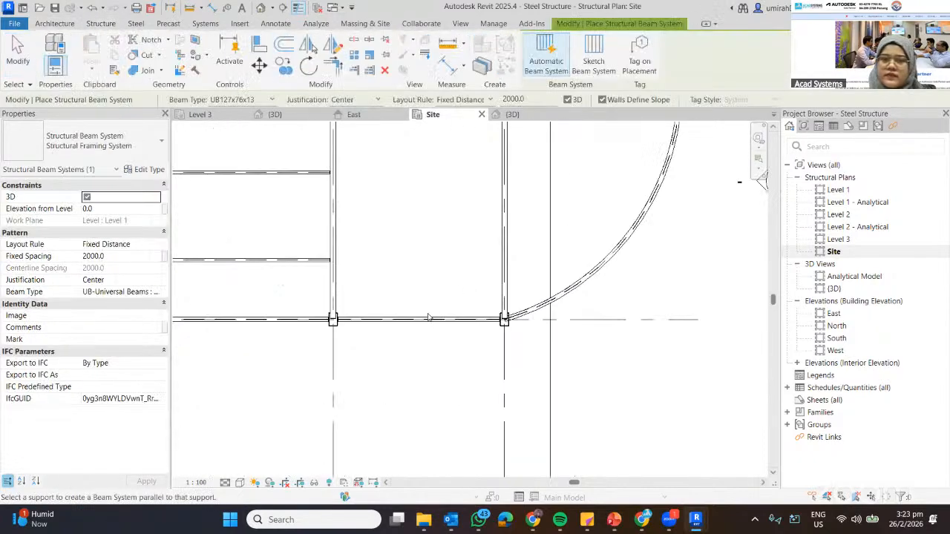
{"action": "scroll", "coordinate": [434, 303], "scroll_direction": "down", "scroll_amount": 2}
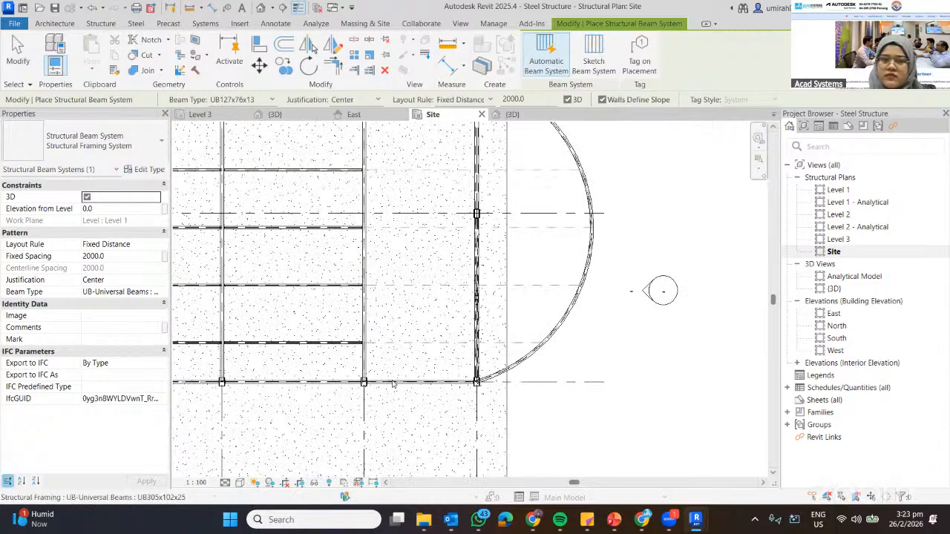
{"action": "key", "text": "Escape"}
{"action": "key", "text": "Escape"}
- Examine how the curved end beam and the grid 5 arched beam meet the upper corner column on the Site plan
{"action": "left_click", "coordinate": [580, 297]}
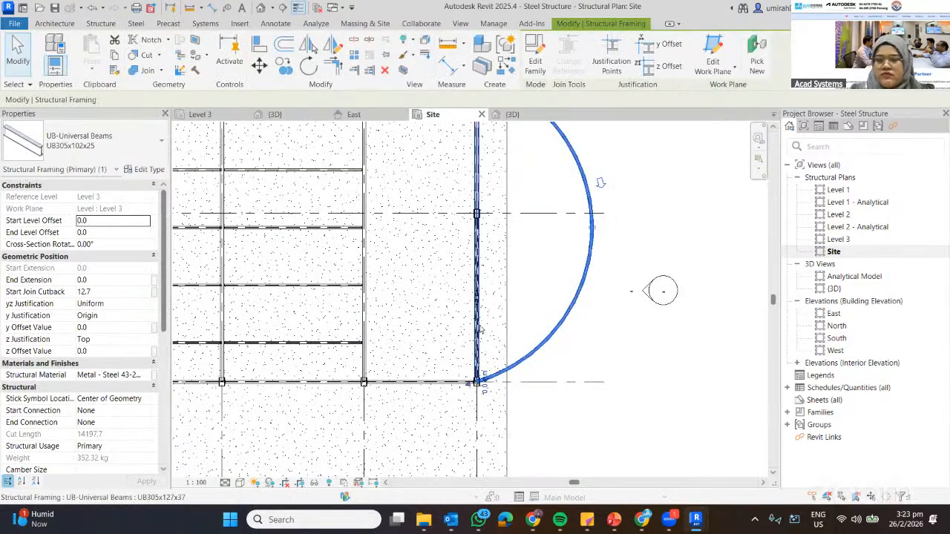
{"action": "scroll", "coordinate": [571, 282], "scroll_direction": "down", "scroll_amount": 1}
{"action": "scroll", "coordinate": [529, 205], "scroll_direction": "up", "scroll_amount": 3}
{"action": "scroll", "coordinate": [530, 203], "scroll_direction": "up", "scroll_amount": 2}
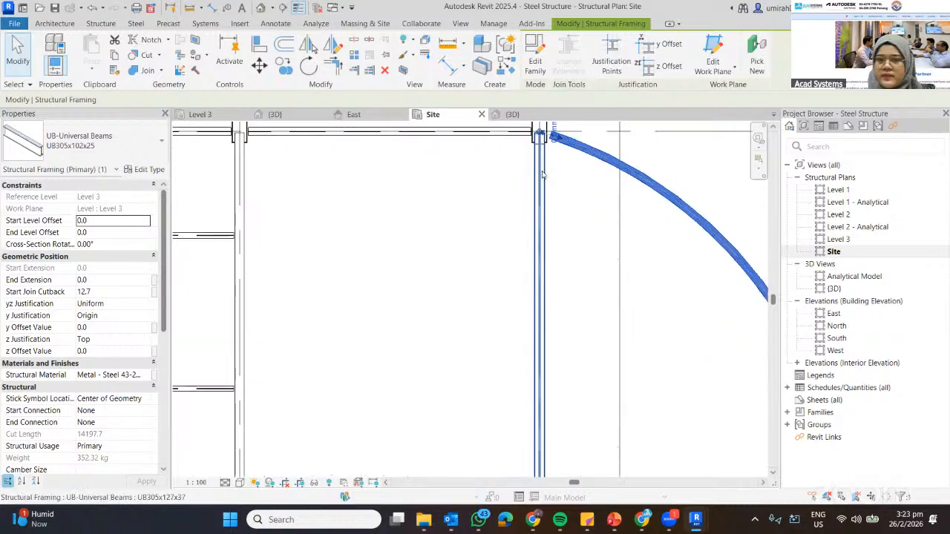
{"action": "left_click", "coordinate": [543, 170]}
{"action": "scroll", "coordinate": [543, 168], "scroll_direction": "up", "scroll_amount": 3}
{"action": "scroll", "coordinate": [543, 168], "scroll_direction": "down", "scroll_amount": 3}
{"action": "middle_click_drag", "start_coordinate": [543, 168], "coordinate": [508, 282]}
{"action": "scroll", "coordinate": [507, 245], "scroll_direction": "up", "scroll_amount": 3}
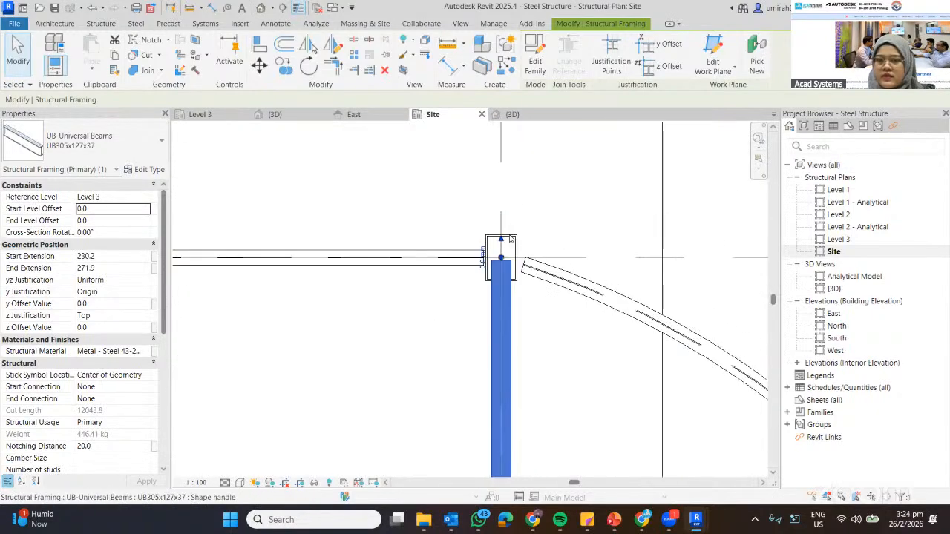
{"action": "scroll", "coordinate": [499, 278], "scroll_direction": "up", "scroll_amount": 3}
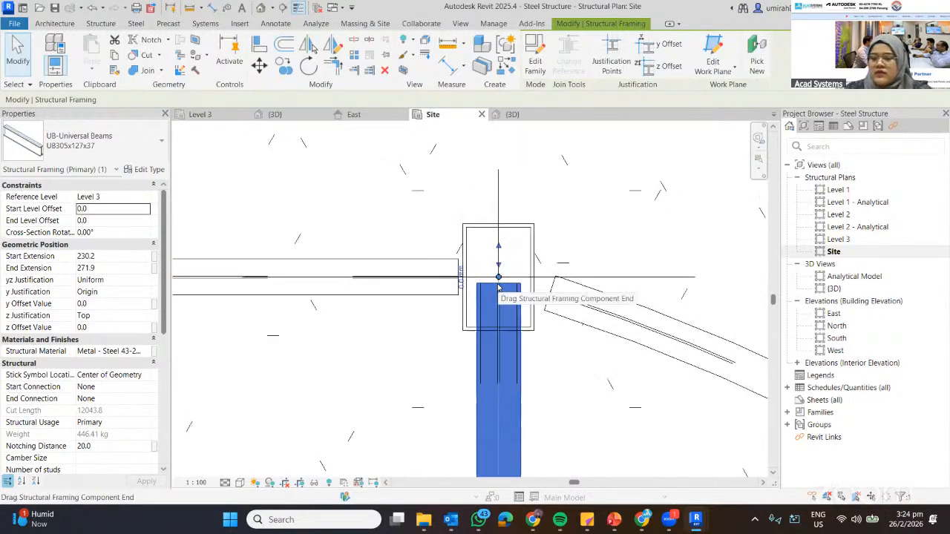
{"action": "key", "text": "Escape"}
- Copy the arched UB305x127x37 beam from grid 4 onto grid 5 on the Site plan
{"action": "scroll", "coordinate": [498, 288], "scroll_direction": "down", "scroll_amount": 3}
{"action": "scroll", "coordinate": [349, 213], "scroll_direction": "down", "scroll_amount": 2}
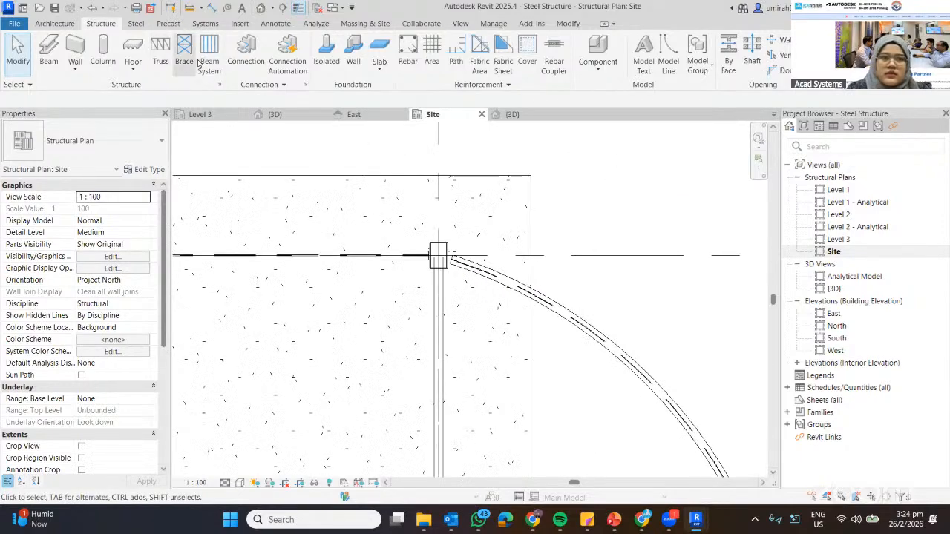
{"action": "scroll", "coordinate": [297, 297], "scroll_direction": "down", "scroll_amount": 2}
{"action": "middle_click_drag", "start_coordinate": [297, 297], "coordinate": [504, 171]}
{"action": "left_click", "coordinate": [372, 182]}
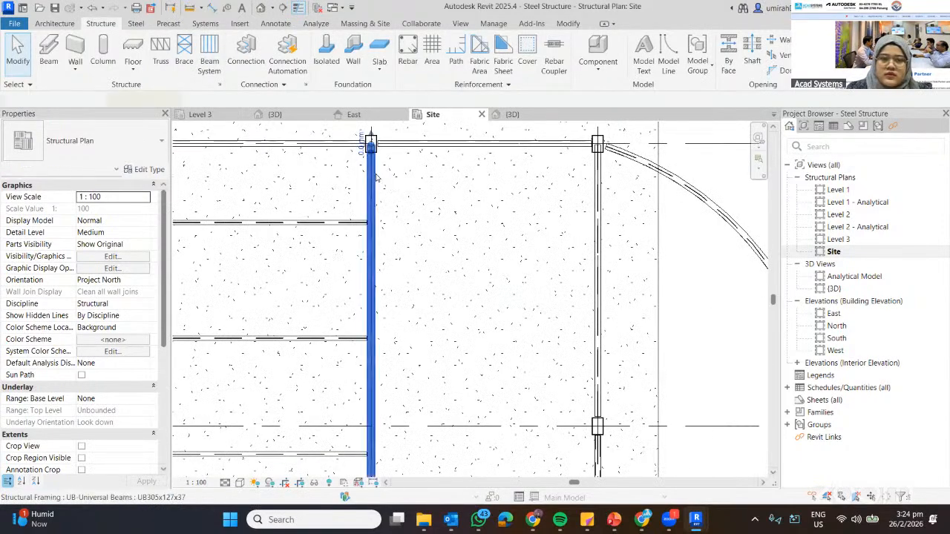
{"action": "left_click", "coordinate": [285, 69]}
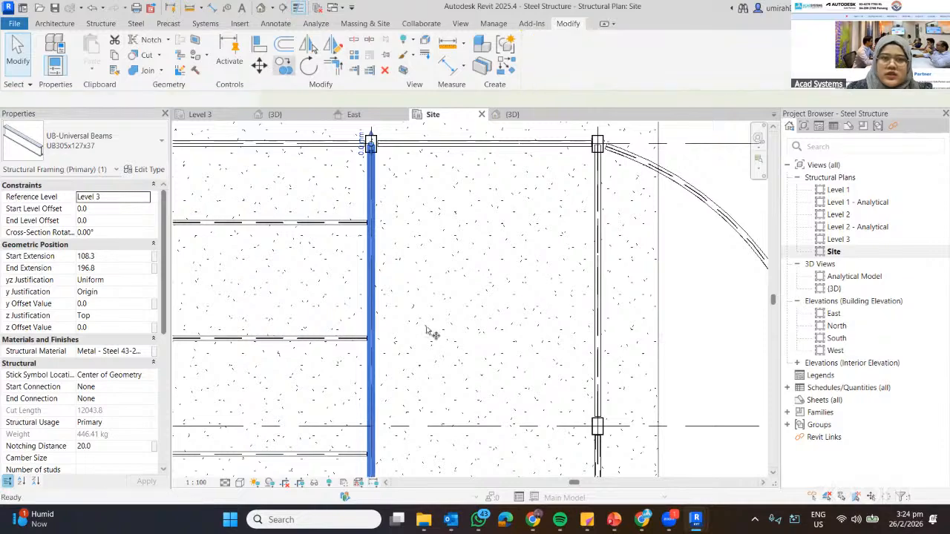
{"action": "scroll", "coordinate": [431, 338], "scroll_direction": "down", "scroll_amount": 2}
{"action": "middle_click_drag", "start_coordinate": [432, 342], "coordinate": [435, 141]}
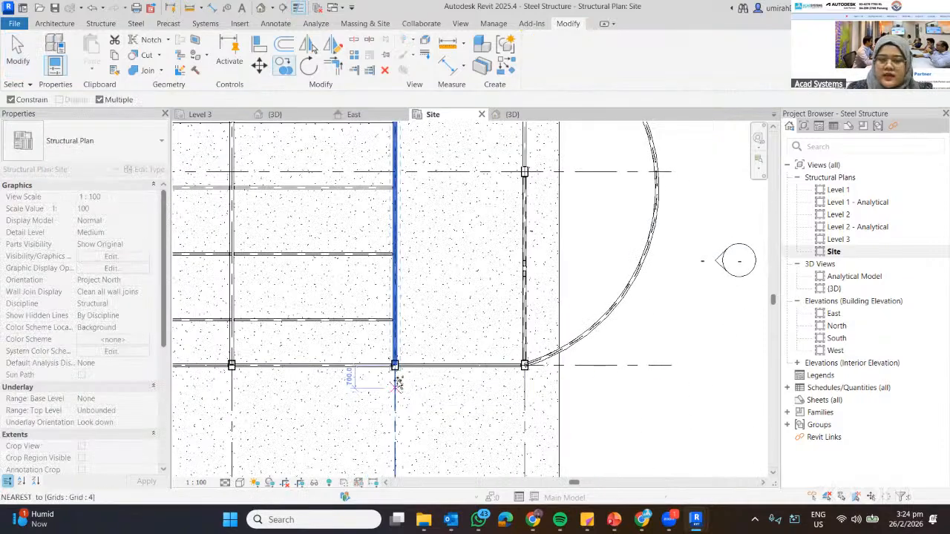
{"action": "left_click", "coordinate": [395, 383]}
{"action": "left_click", "coordinate": [524, 366]}
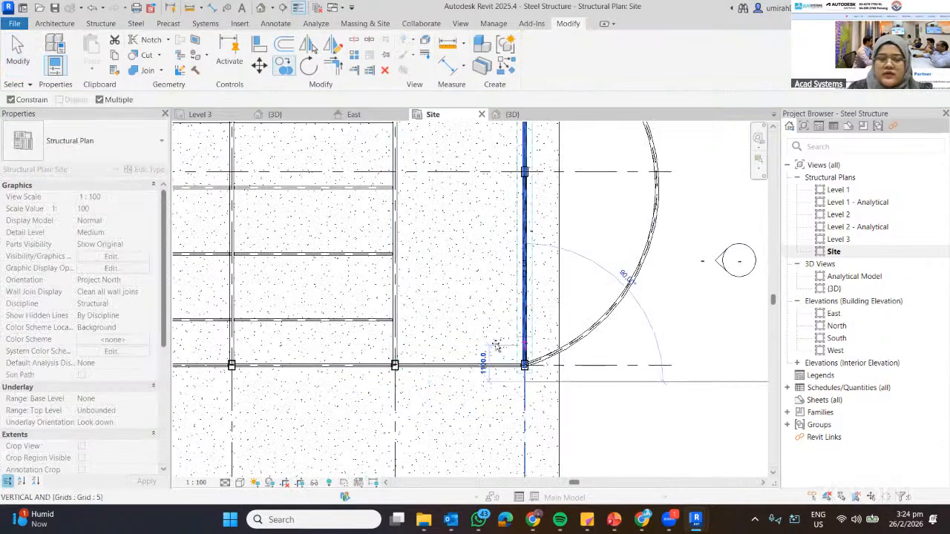
{"action": "key", "text": "Escape"}
{"action": "key", "text": "Escape"}
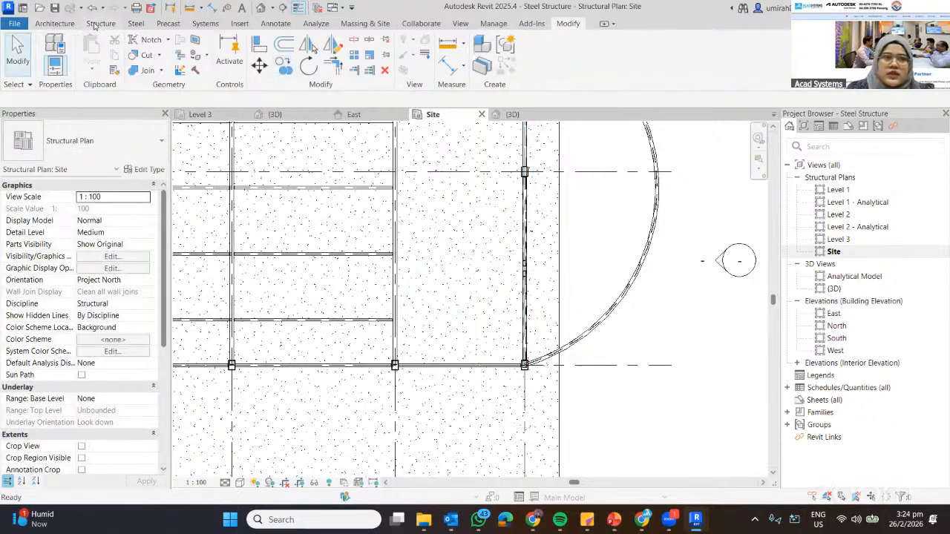
- Place a 3D beam system of UB127x76x13 beams at 2000 mm fixed spacing between grids 4 and 5 and check it in 3D
{"action": "left_click", "coordinate": [101, 23]}
{"action": "left_click", "coordinate": [210, 53]}
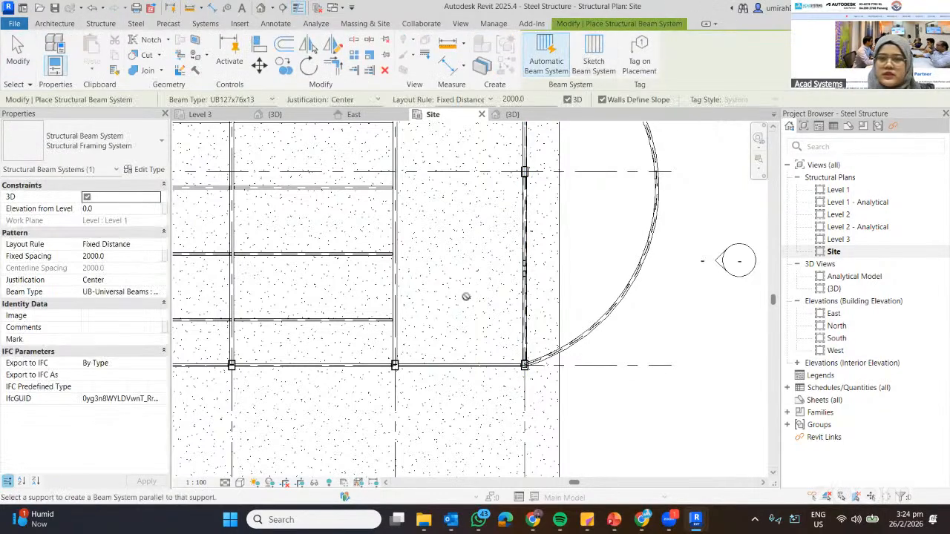
{"action": "left_click", "coordinate": [459, 371]}
{"action": "left_click", "coordinate": [275, 114]}
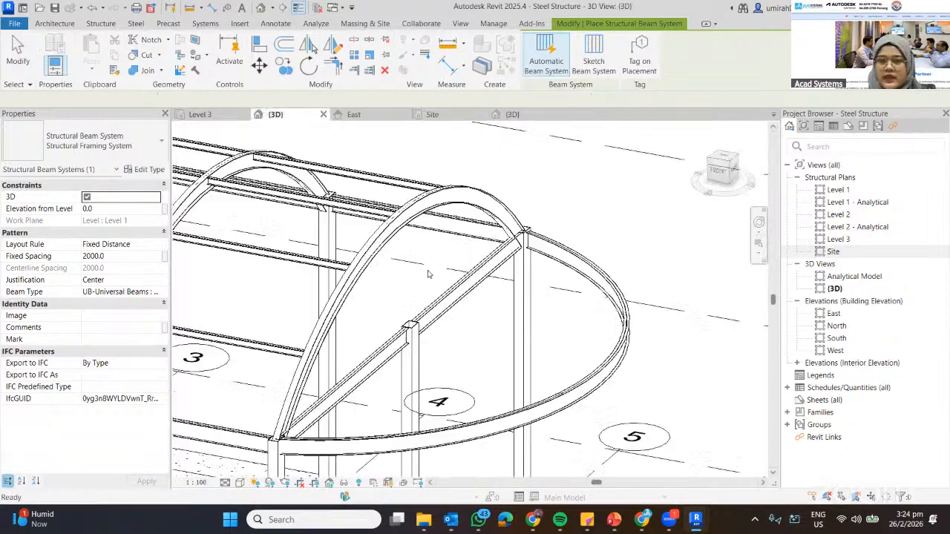
- Open and discard a beam system boundary sketch in the 3D view, and examine the roof beams across all bays
{"action": "left_click", "coordinate": [594, 54]}
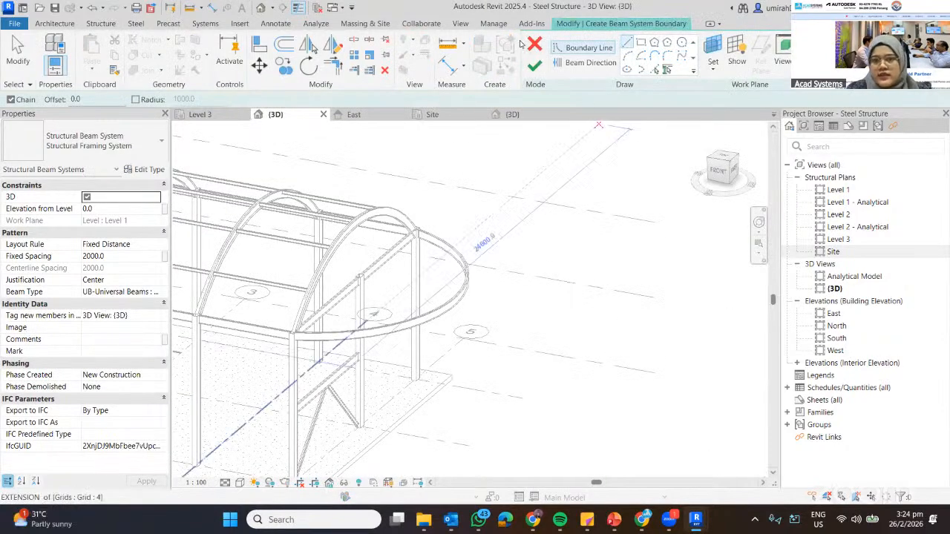
{"action": "left_click", "coordinate": [534, 44]}
{"action": "scroll", "coordinate": [397, 241], "scroll_direction": "down", "scroll_amount": 3}
{"action": "mouse_move", "coordinate": [395, 252]}
{"action": "middle_mouse_down"}
{"action": "mouse_move", "coordinate": [481, 232]}
{"action": "mouse_move", "coordinate": [514, 237]}
{"action": "middle_mouse_up"}
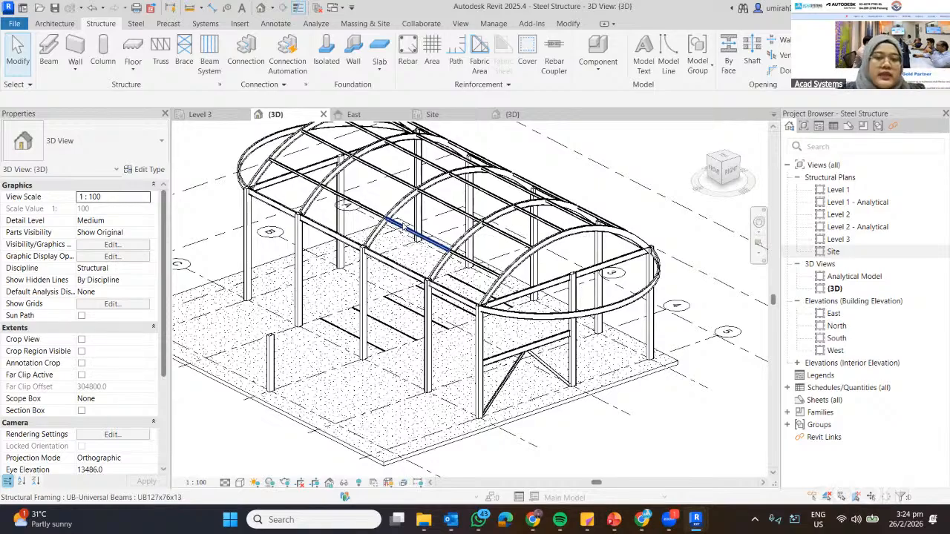
{"action": "scroll", "coordinate": [505, 249], "scroll_direction": "up", "scroll_amount": 3}
{"action": "scroll", "coordinate": [508, 252], "scroll_direction": "down", "scroll_amount": 3}
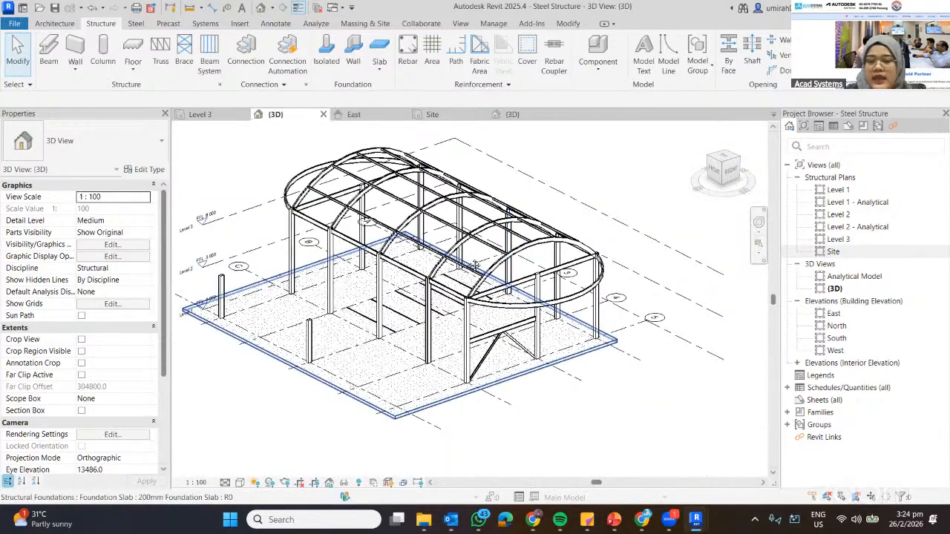
- Place a Standard Howe Flat Truss on the Level 2 plan along grid 1 between the columns on grids C and D
{"action": "middle_click_drag", "start_coordinate": [364, 306], "coordinate": [387, 292], "text": "shift"}
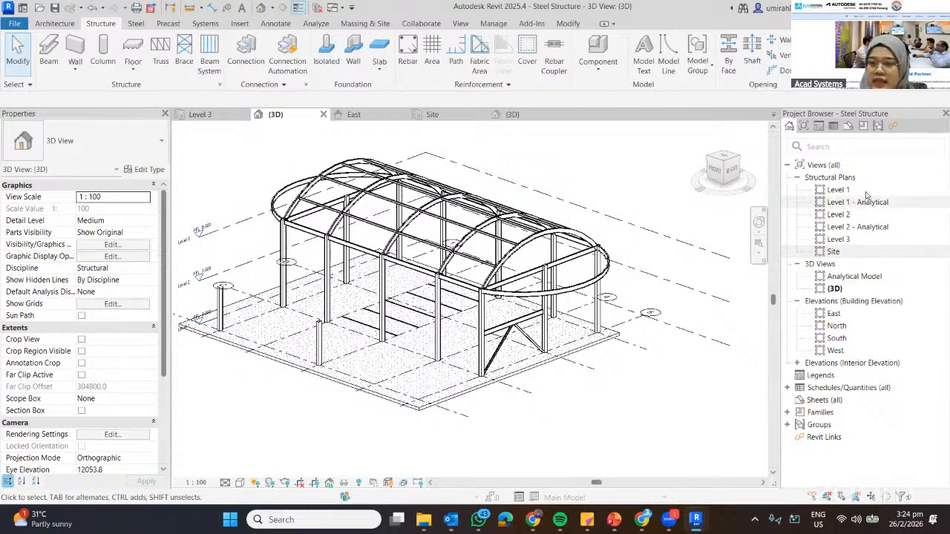
{"action": "scroll", "coordinate": [300, 297], "scroll_direction": "up", "scroll_amount": 5}
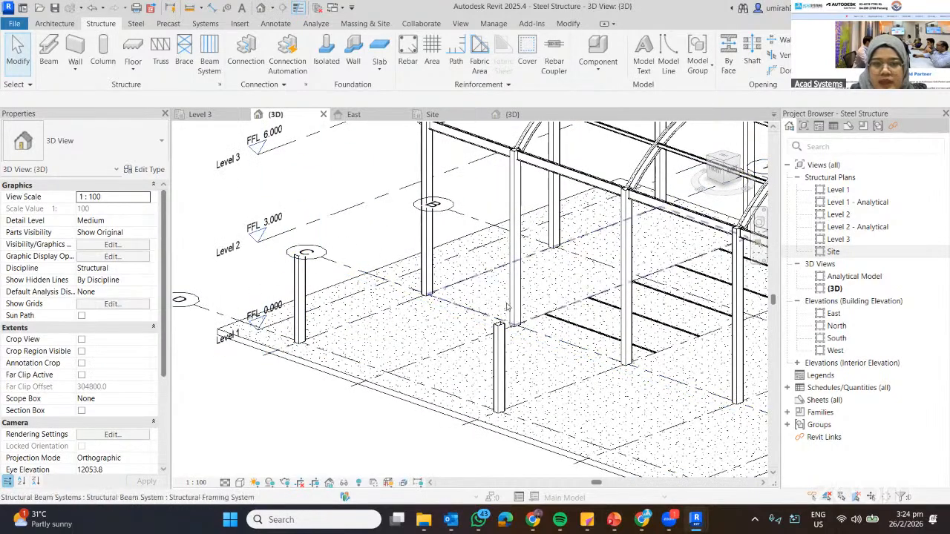
{"action": "middle_click_drag", "start_coordinate": [323, 325], "coordinate": [351, 331], "text": "shift"}
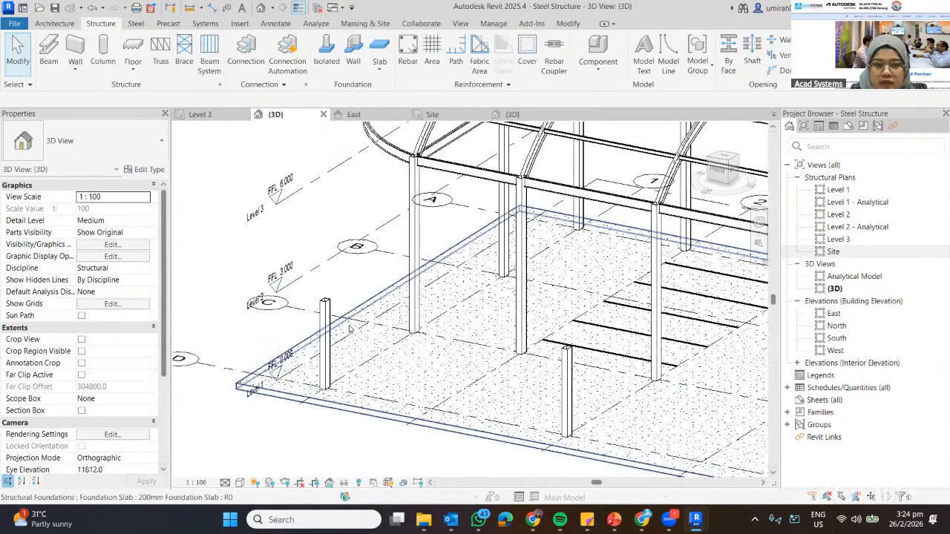
{"action": "double_click", "coordinate": [840, 214]}
{"action": "scroll", "coordinate": [403, 348], "scroll_direction": "up", "scroll_amount": 5}
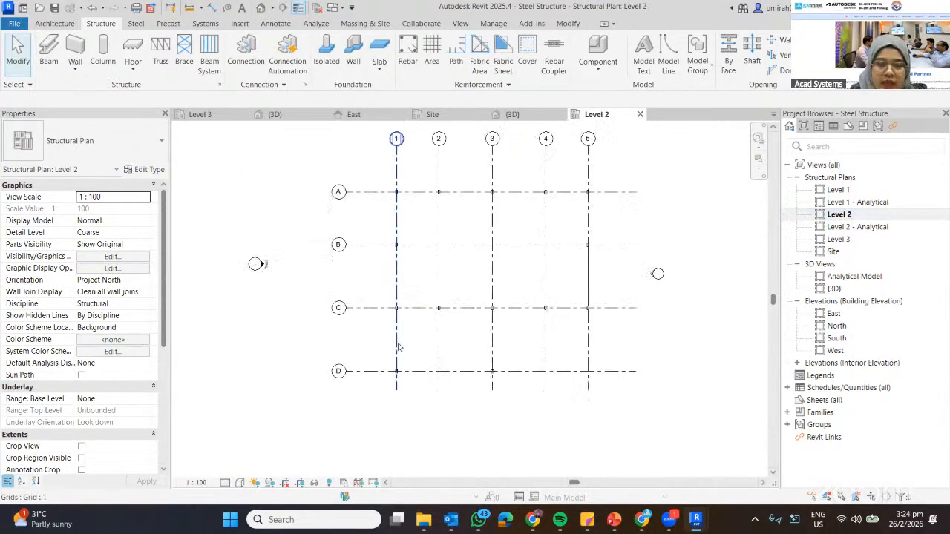
{"action": "middle_click_drag", "start_coordinate": [403, 348], "coordinate": [398, 315]}
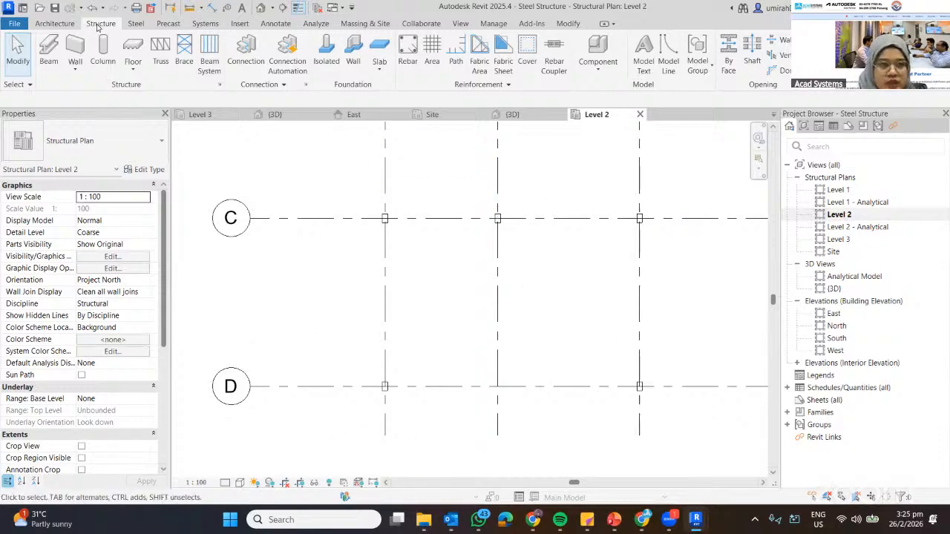
{"action": "left_click", "coordinate": [161, 61]}
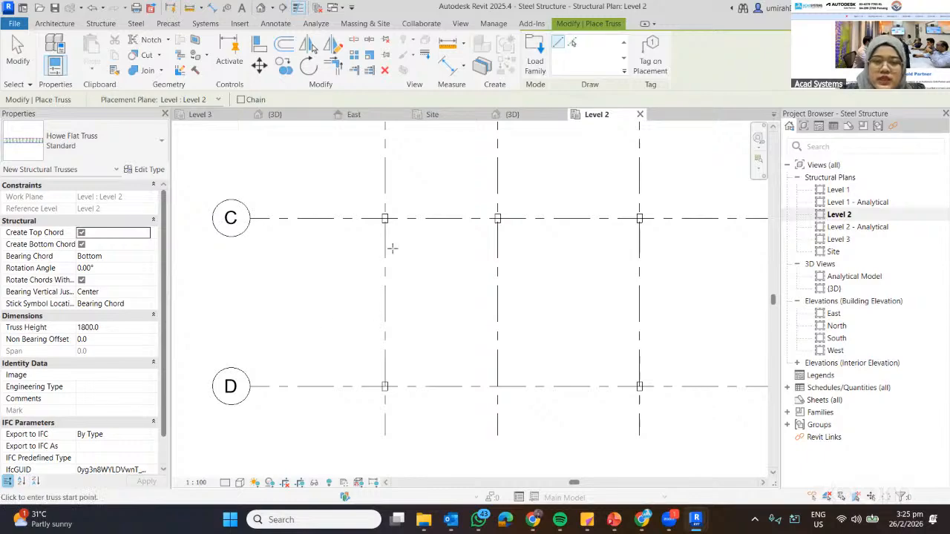
{"action": "scroll", "coordinate": [384, 216], "scroll_direction": "up", "scroll_amount": 1}
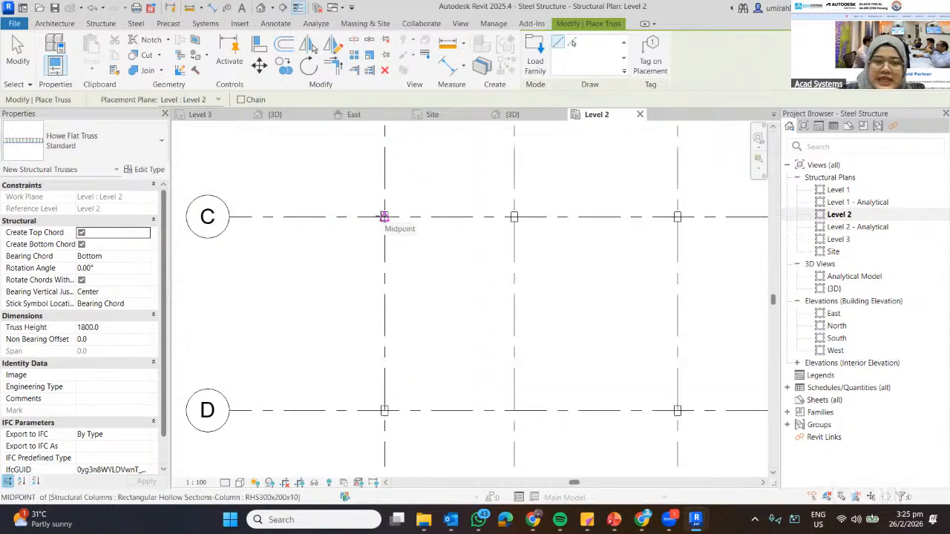
{"action": "left_click", "coordinate": [384, 217]}
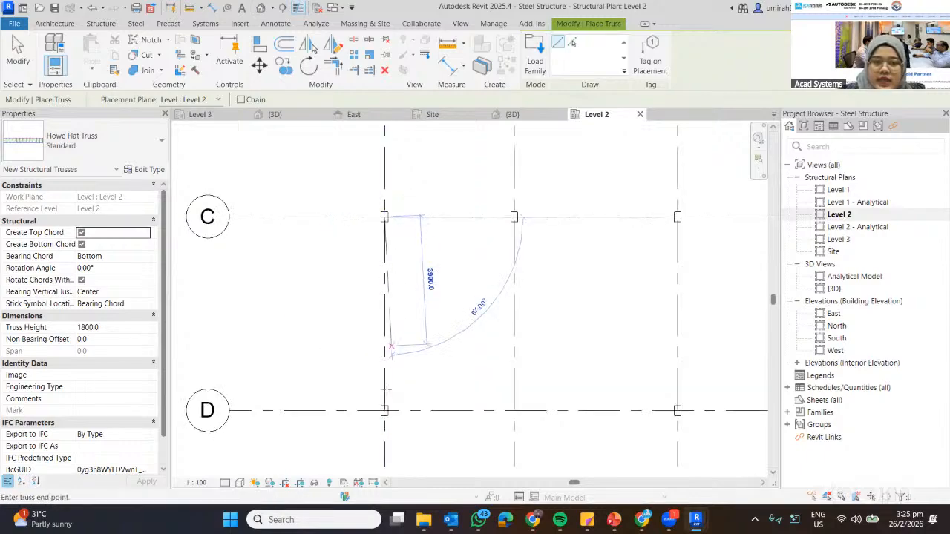
{"action": "left_click", "coordinate": [384, 410]}
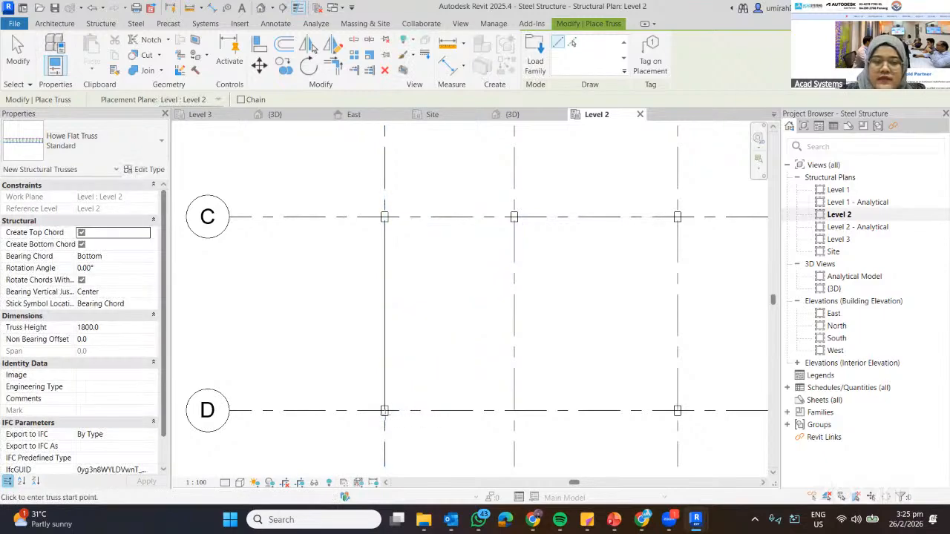
- Place two more Howe Flat Trusses, along grid D between grids 1 and 3 and along grid 3 between grids D and C
{"action": "left_click", "coordinate": [384, 411]}
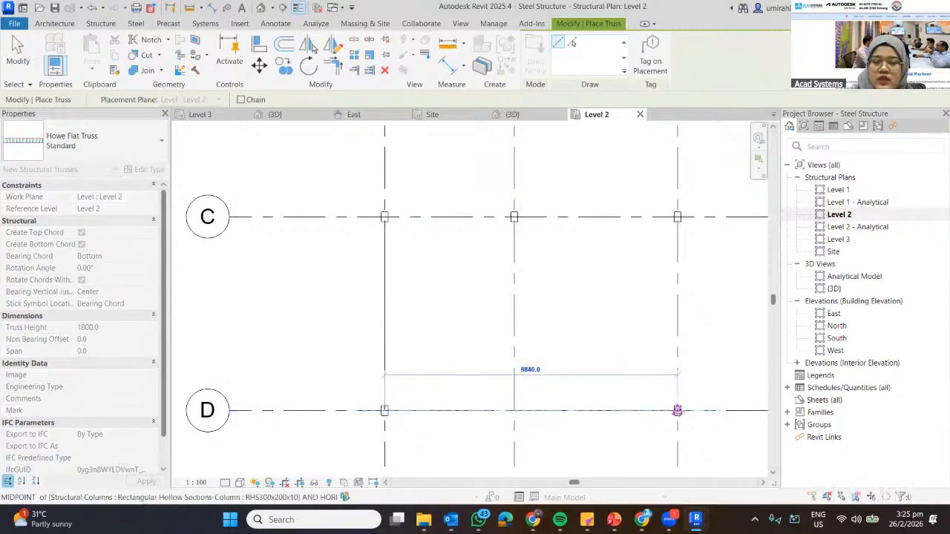
{"action": "left_click", "coordinate": [677, 410]}
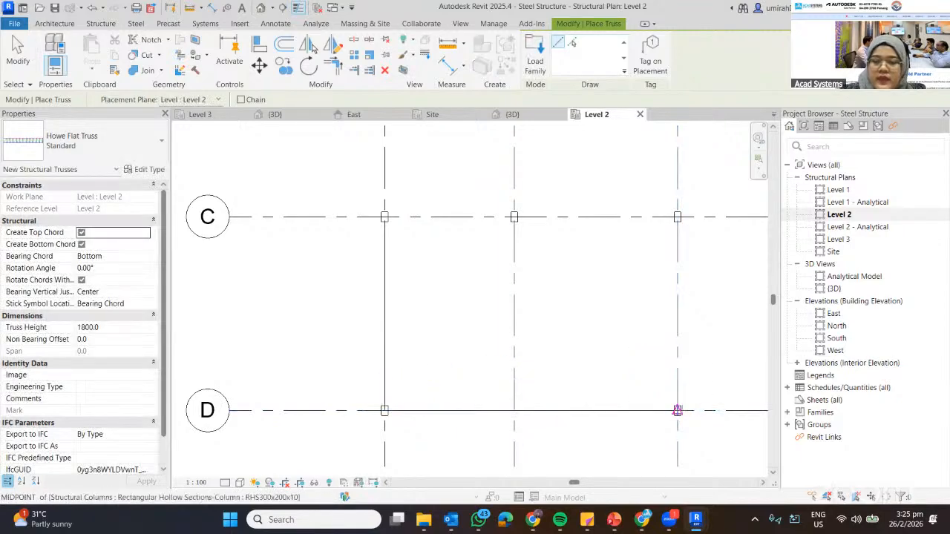
{"action": "left_click", "coordinate": [677, 411]}
{"action": "left_click", "coordinate": [677, 216]}
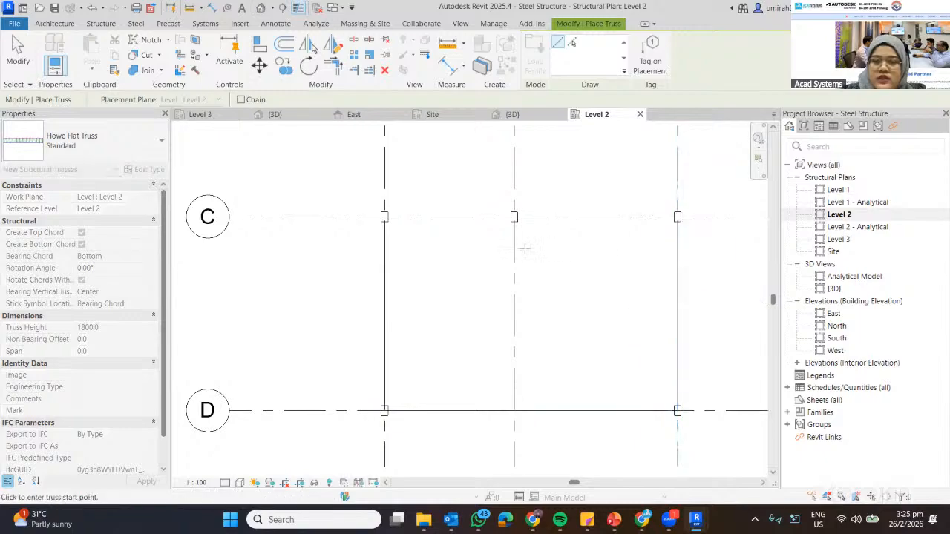
{"action": "scroll", "coordinate": [395, 198], "scroll_direction": "down", "scroll_amount": 3}
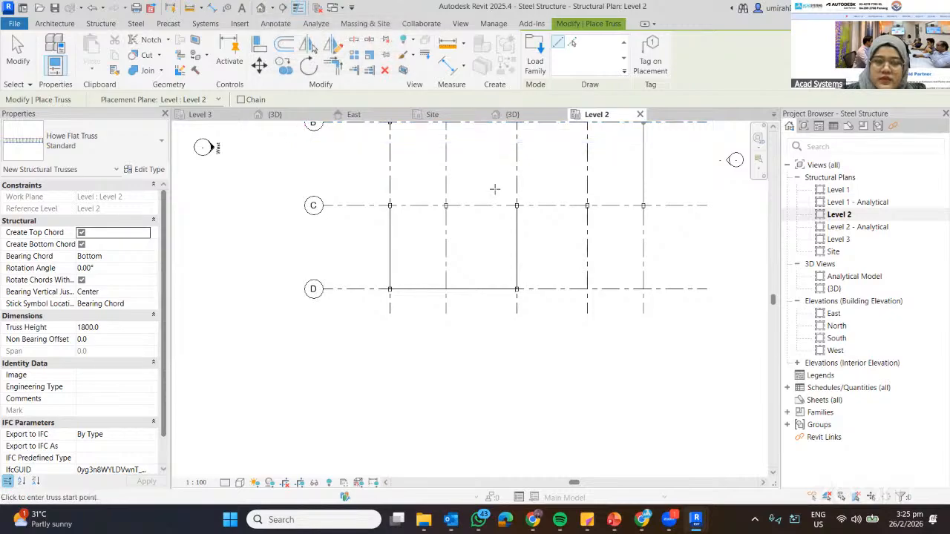
{"action": "key", "text": "Escape"}
{"action": "key", "text": "Escape"}
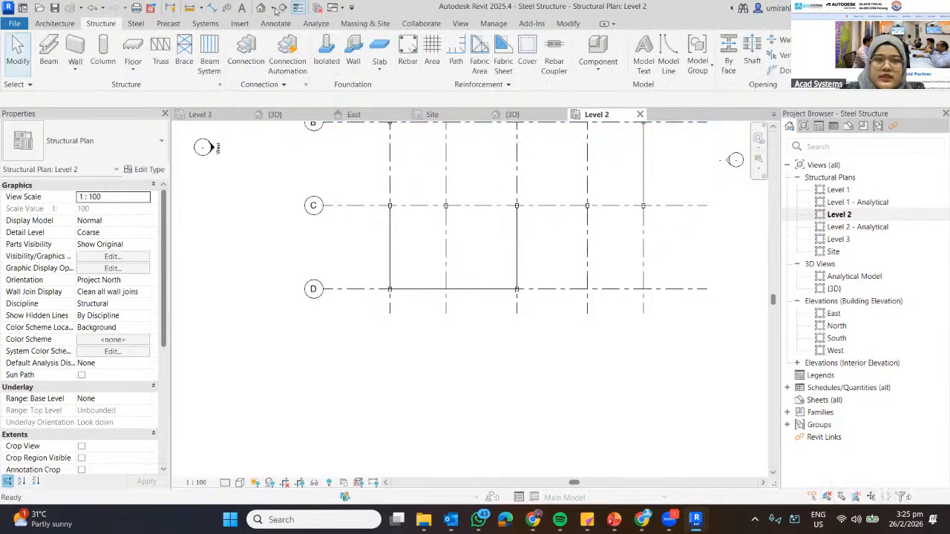
- Edit the profile of the grid 3 truss in the 3D view's Right orientation and delete its straight bottom chord
{"action": "left_click", "coordinate": [261, 9]}
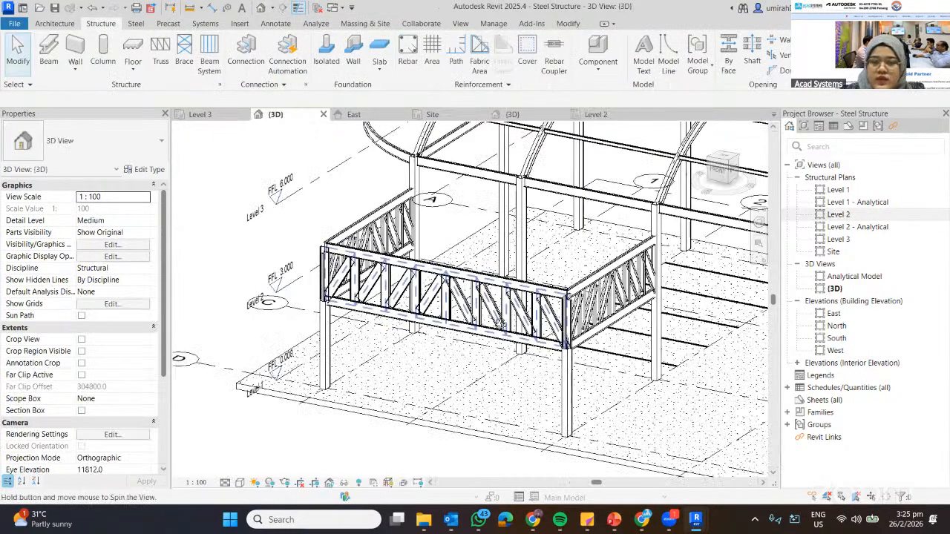
{"action": "middle_click_drag", "start_coordinate": [500, 325], "coordinate": [435, 244], "text": "shift"}
{"action": "middle_click_drag", "start_coordinate": [437, 290], "coordinate": [486, 306], "text": "shift"}
{"action": "scroll", "coordinate": [459, 319], "scroll_direction": "up", "scroll_amount": 2}
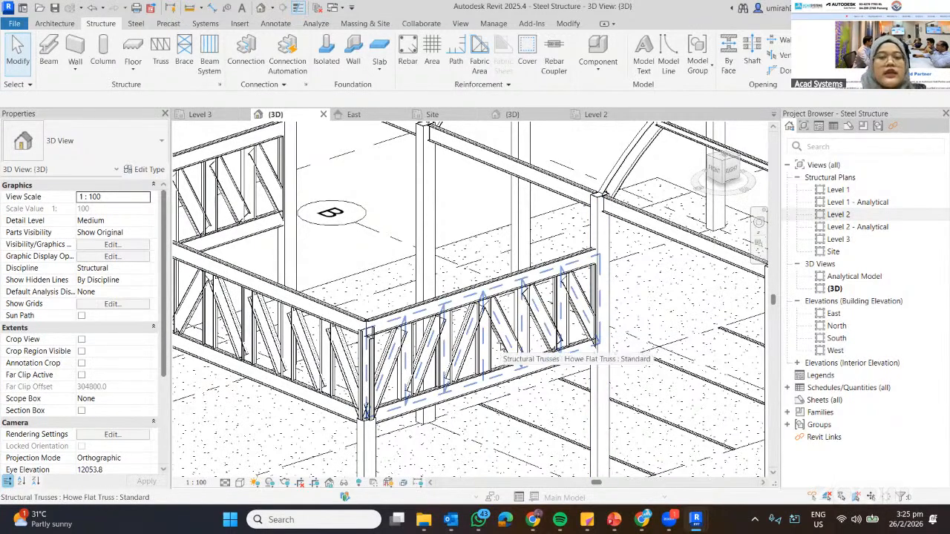
{"action": "left_click", "coordinate": [505, 337]}
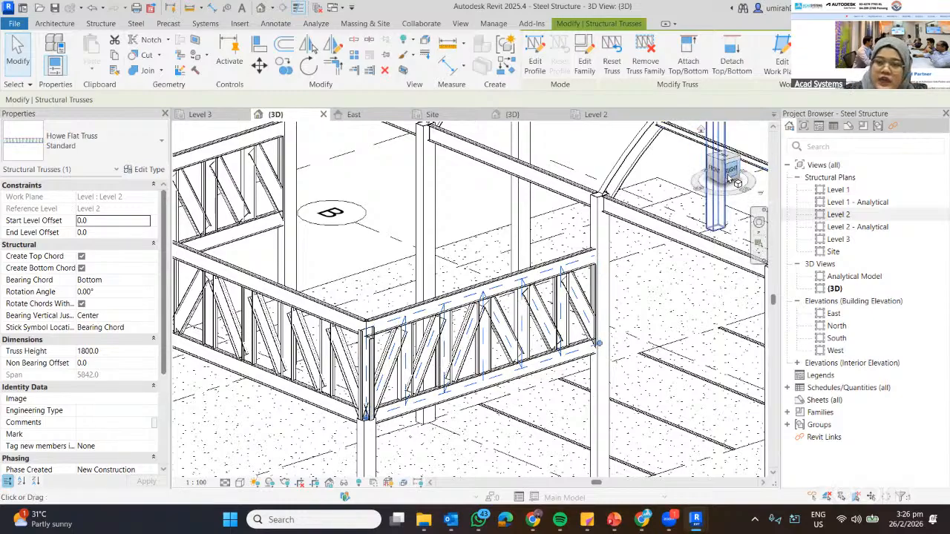
{"action": "scroll", "coordinate": [626, 194], "scroll_direction": "up", "scroll_amount": 4}
{"action": "scroll", "coordinate": [626, 194], "scroll_direction": "down", "scroll_amount": 4}
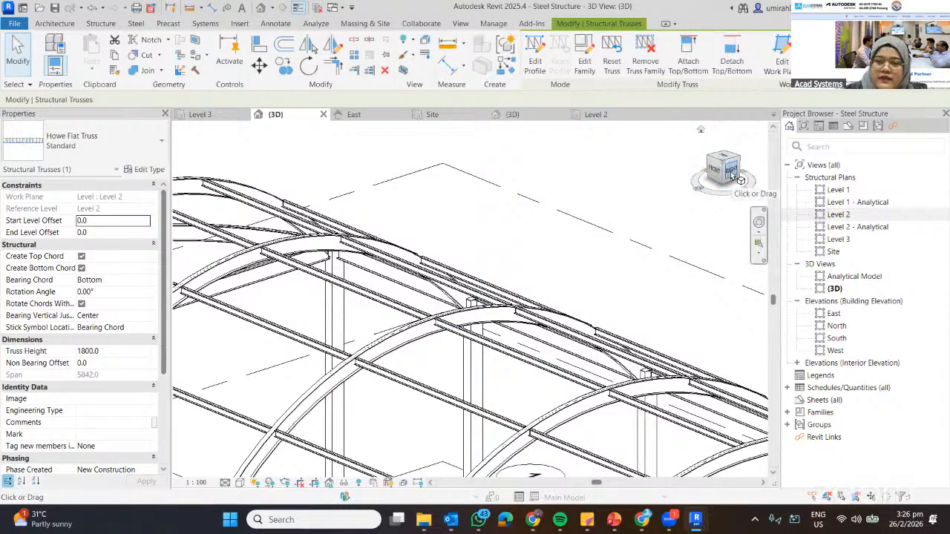
{"action": "left_click", "coordinate": [731, 172]}
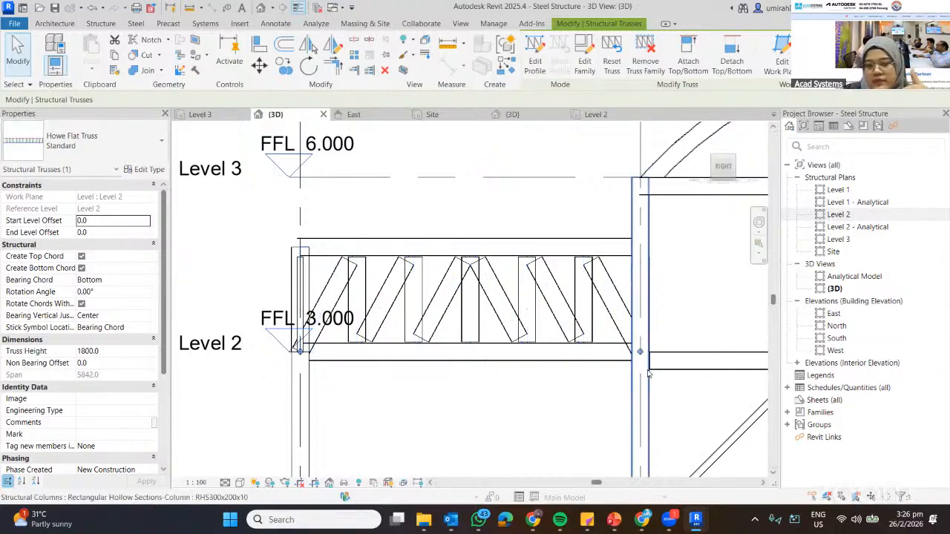
{"action": "left_click", "coordinate": [535, 74]}
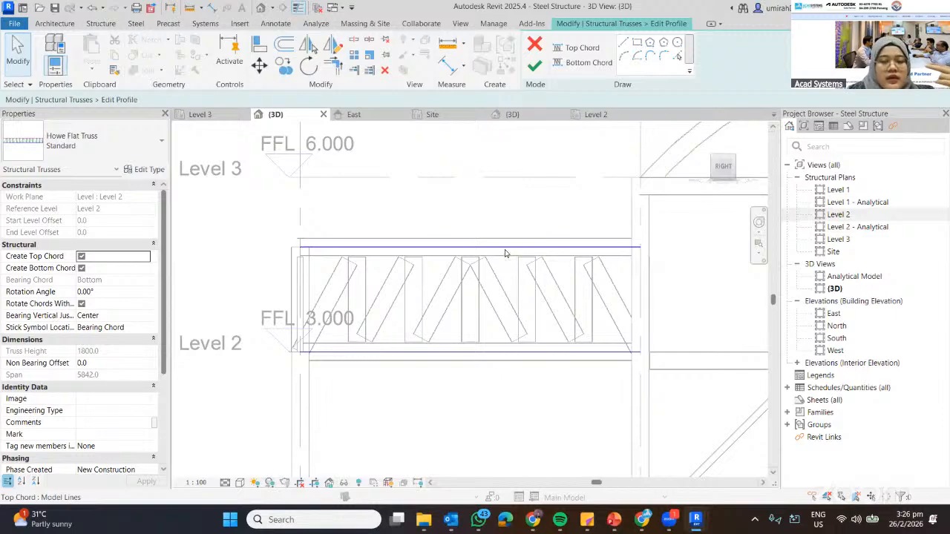
{"action": "left_click", "coordinate": [484, 360]}
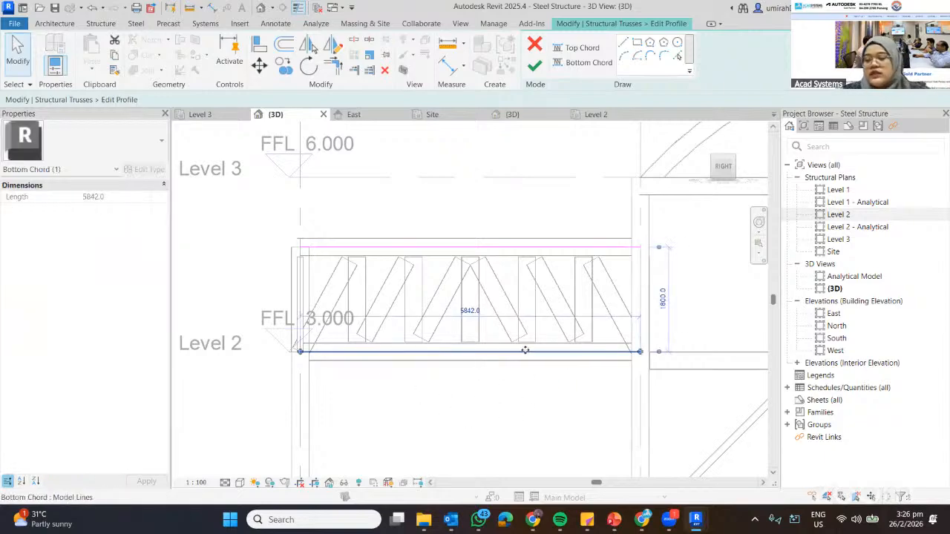
{"action": "key", "text": "Delete"}
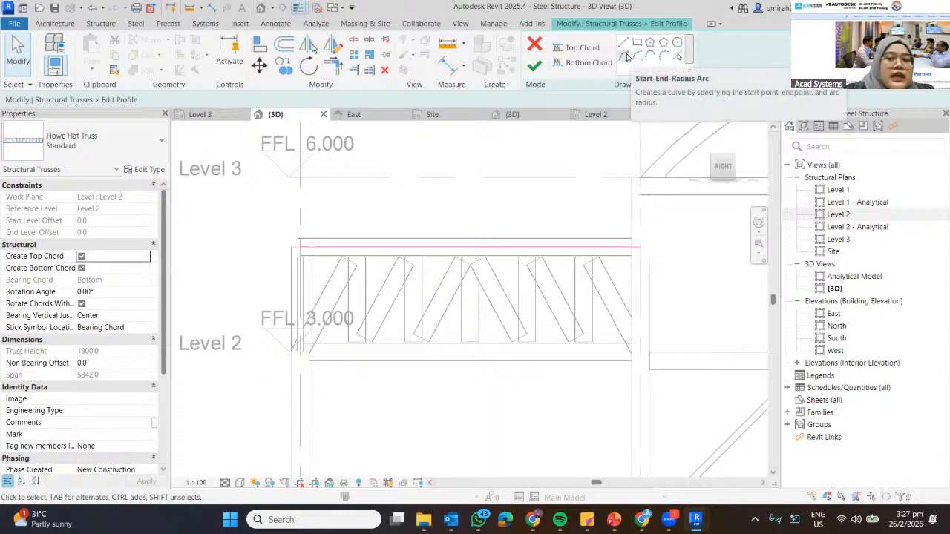
- Draw an upward-curving bottom chord arc of about 5000 mm radius between the truss ends, finish the profile and check it in 3D
{"action": "left_click", "coordinate": [562, 63]}
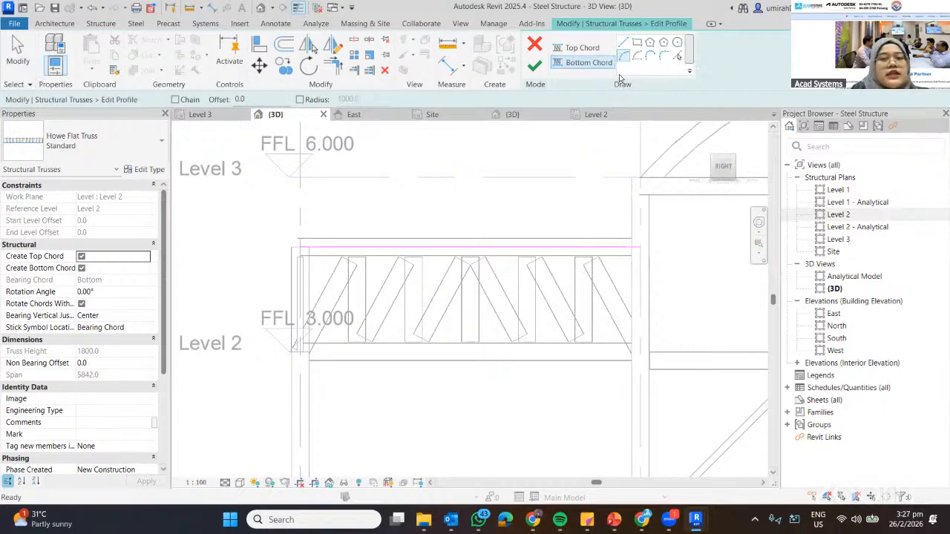
{"action": "scroll", "coordinate": [300, 355], "scroll_direction": "up", "scroll_amount": 4}
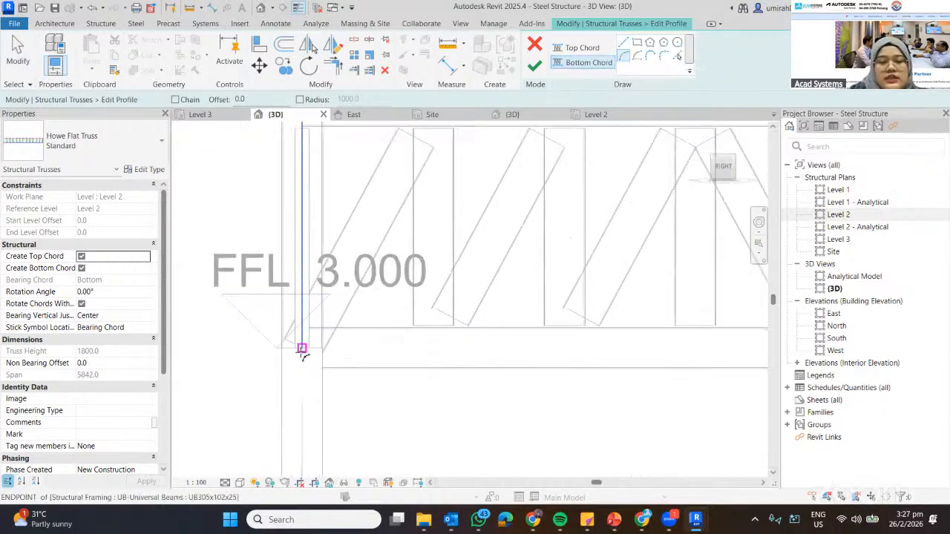
{"action": "left_click", "coordinate": [301, 348]}
{"action": "scroll", "coordinate": [331, 350], "scroll_direction": "down", "scroll_amount": 4}
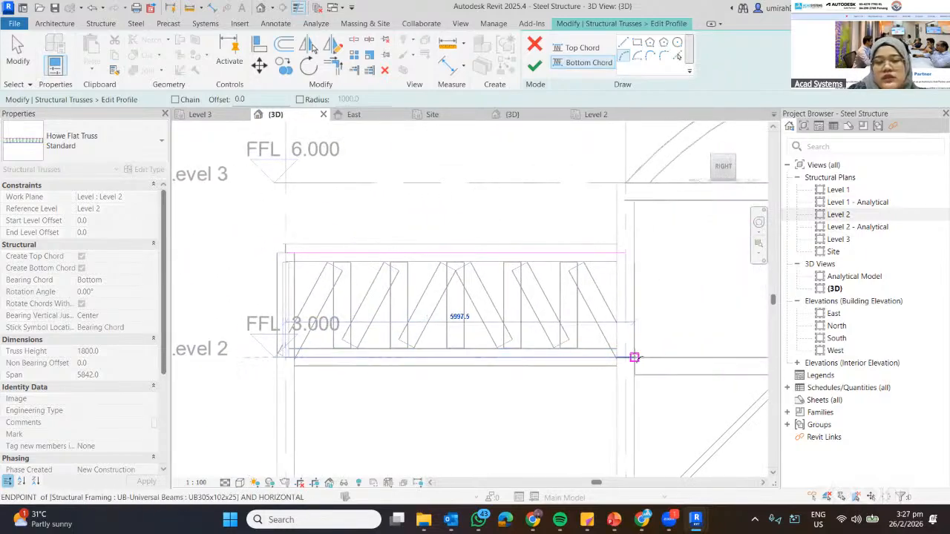
{"action": "left_click", "coordinate": [634, 357]}
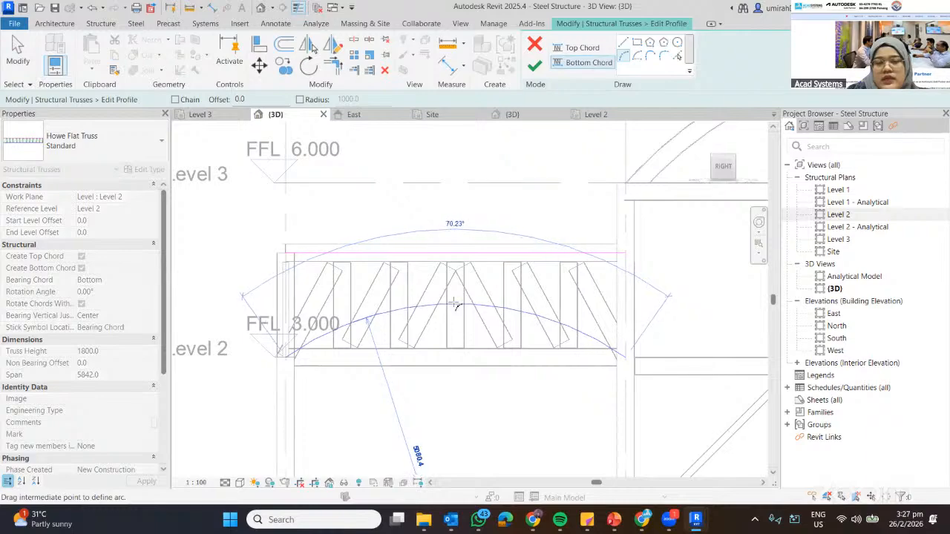
{"action": "left_click", "coordinate": [457, 306]}
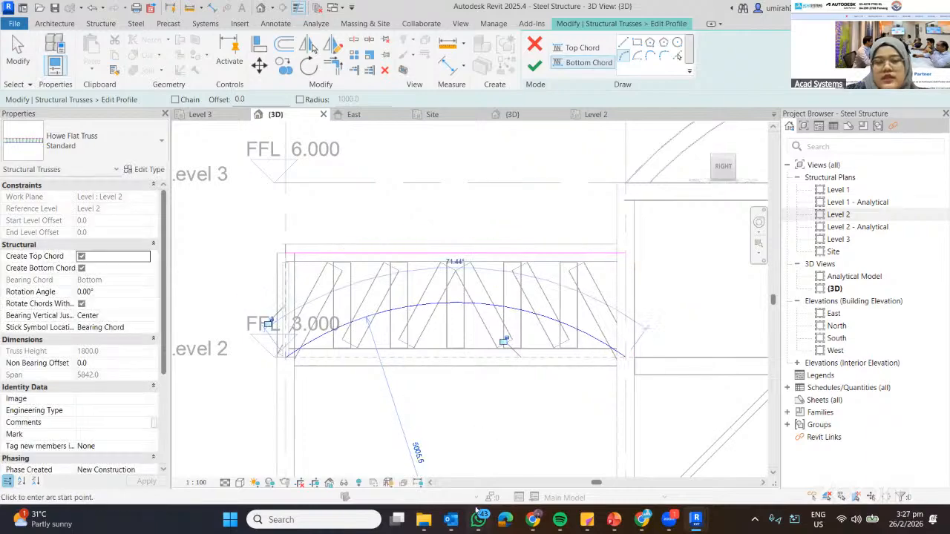
{"action": "left_click", "coordinate": [536, 68]}
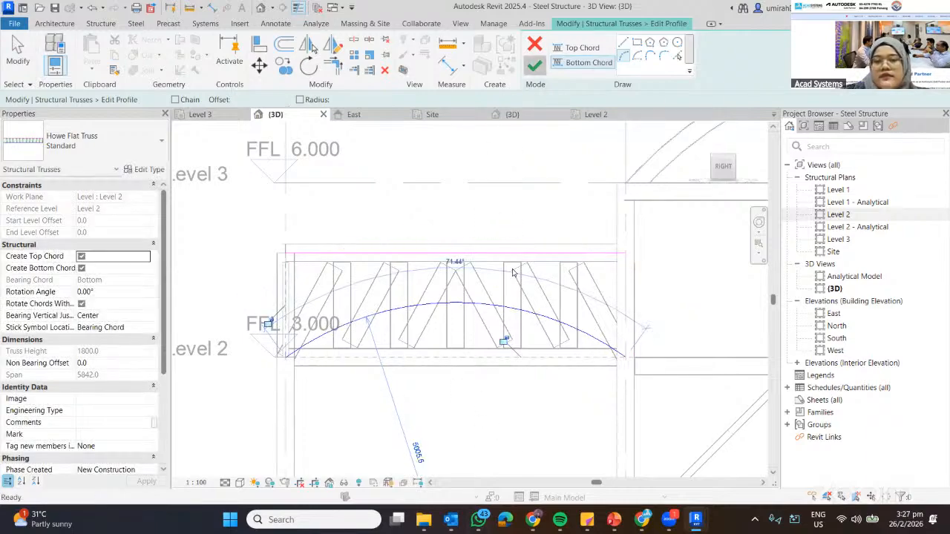
{"action": "middle_click_drag", "start_coordinate": [426, 290], "coordinate": [504, 326], "text": "shift"}
{"action": "scroll", "coordinate": [501, 324], "scroll_direction": "up", "scroll_amount": 2}
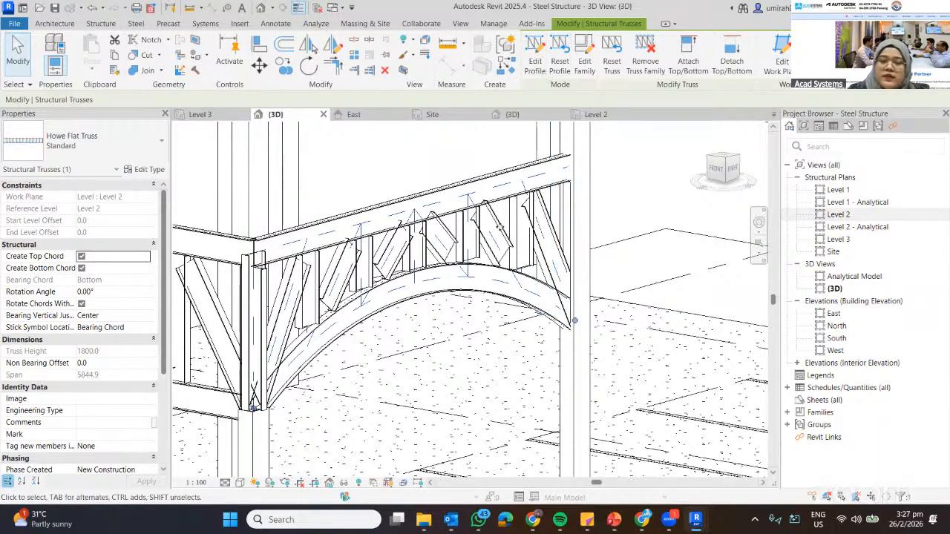
- Edit the grid 3 truss profile again in the 3D view's Right orientation and delete its straight top chord
{"action": "left_click", "coordinate": [737, 176]}
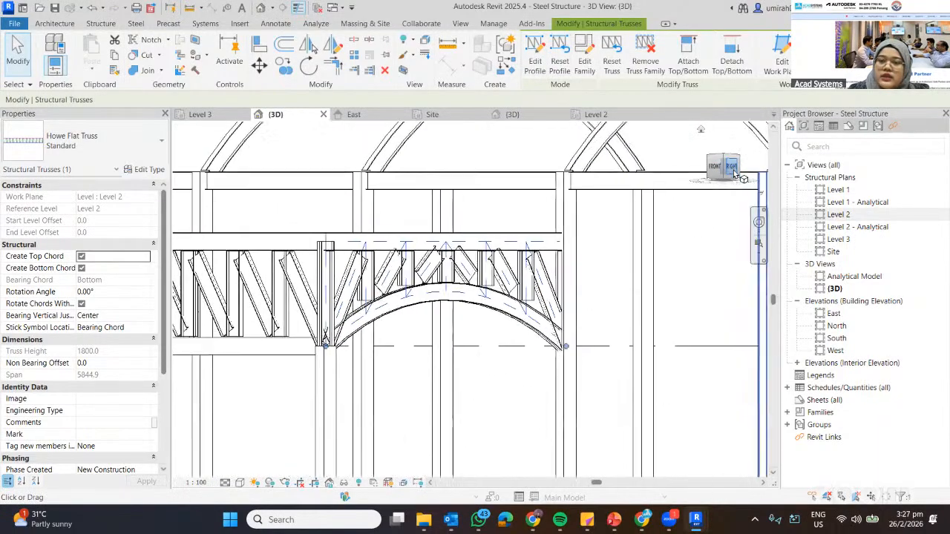
{"action": "left_click", "coordinate": [535, 61]}
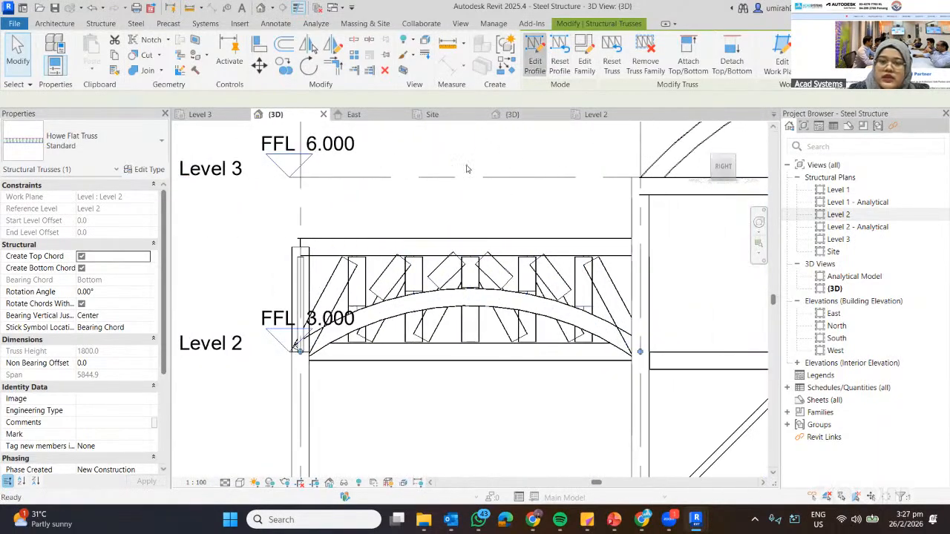
{"action": "left_click", "coordinate": [457, 248]}
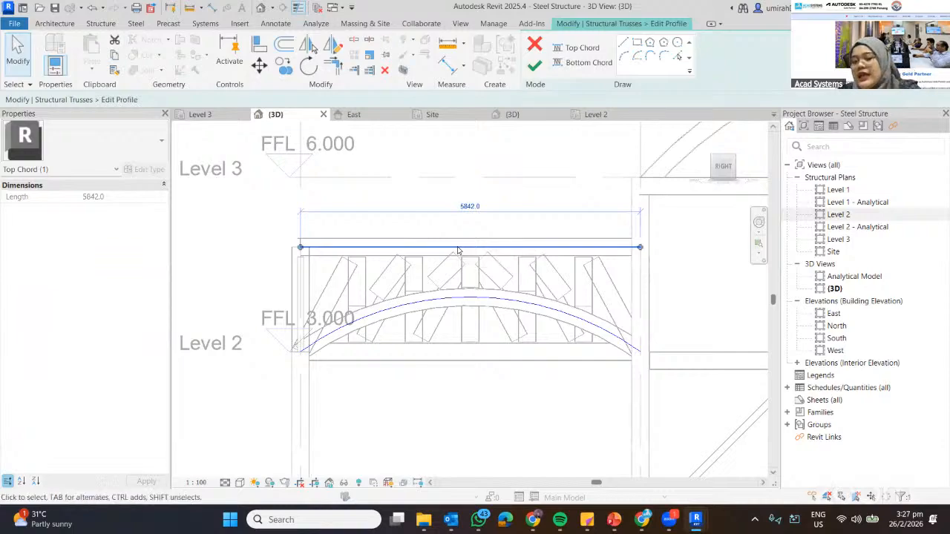
{"action": "key", "text": "Escape"}
- Draw an upward-curving top chord arc of about 6330 mm radius between the truss's upper ends and finish the profile
{"action": "left_click", "coordinate": [624, 56]}
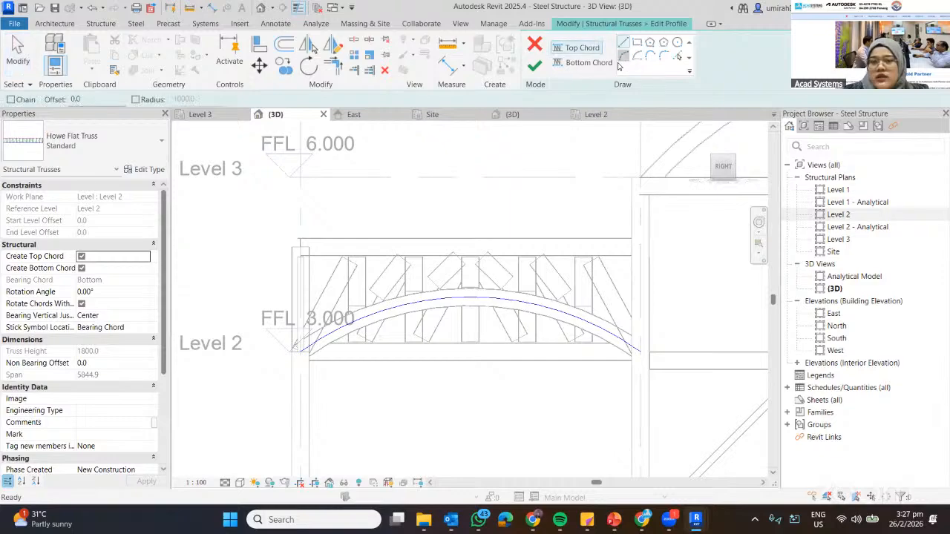
{"action": "left_click", "coordinate": [300, 247]}
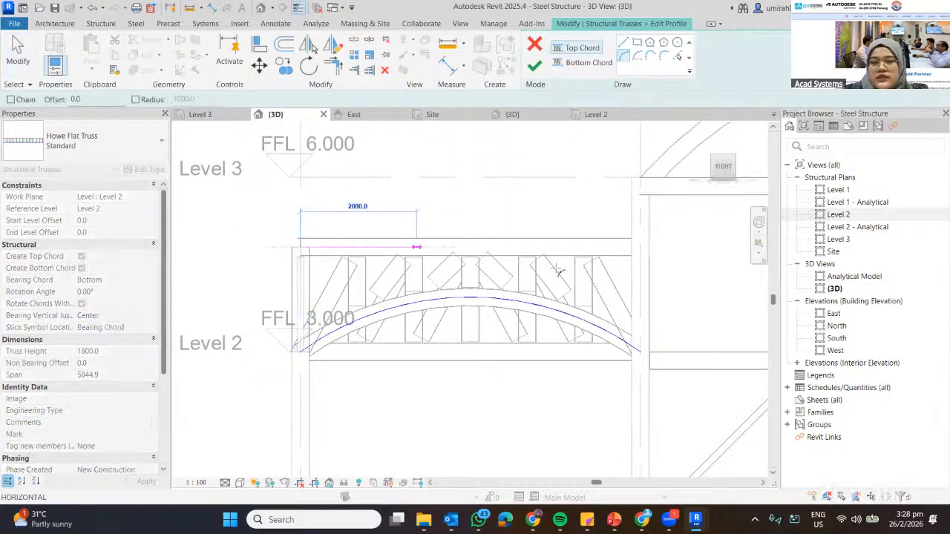
{"action": "left_click", "coordinate": [631, 239]}
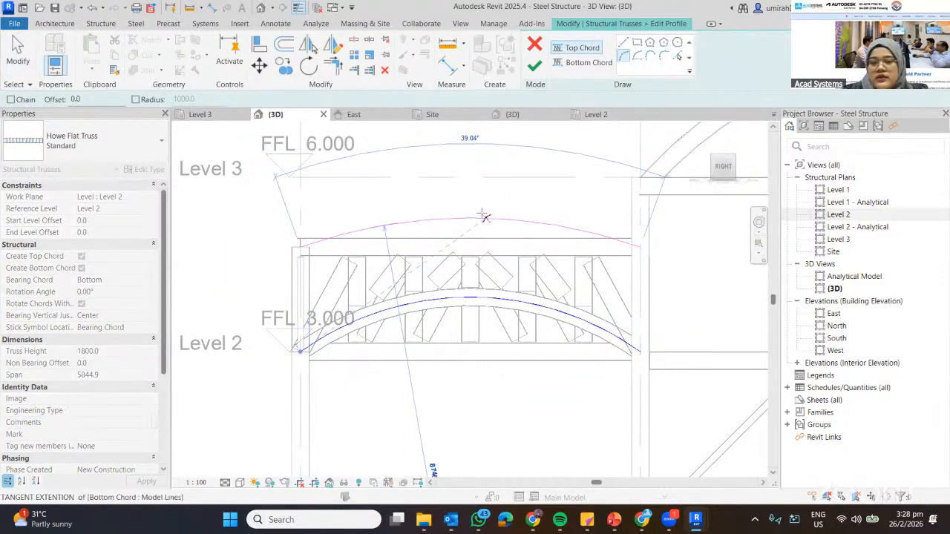
{"action": "left_click", "coordinate": [484, 209]}
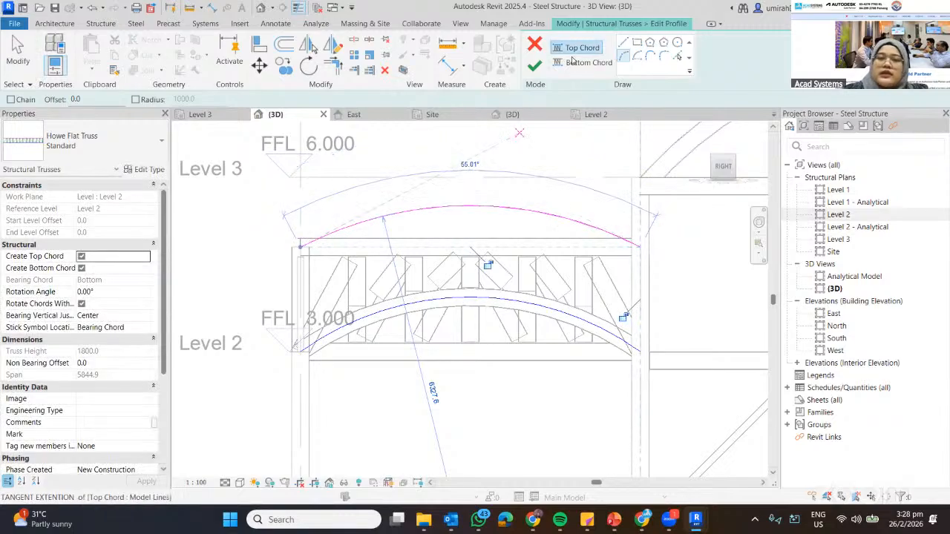
{"action": "left_click", "coordinate": [533, 68]}
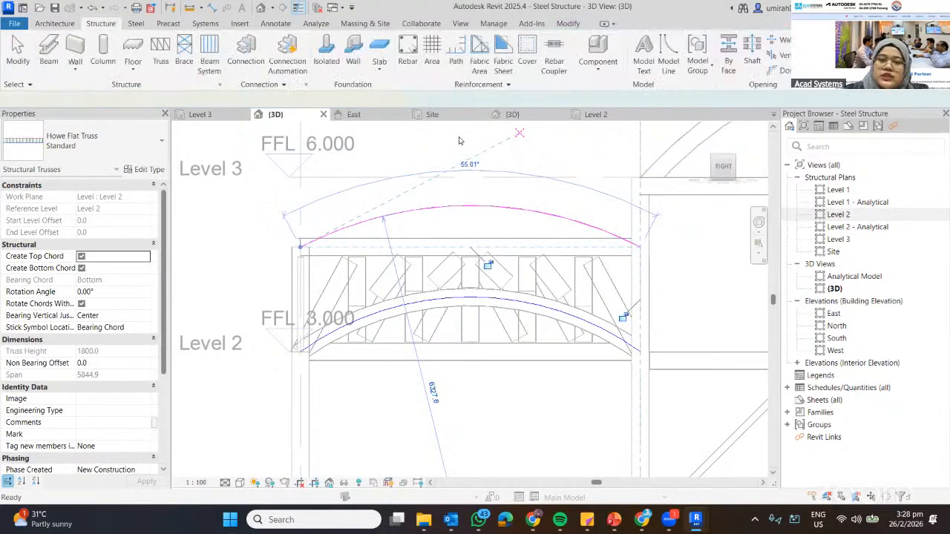
- Examine the reshaped grid 3 truss in 3D within the whole structure, the nearby roof framing, and the truss's curved chords and webs up close
{"action": "middle_click_drag", "start_coordinate": [469, 253], "coordinate": [527, 307], "text": "shift"}
{"action": "scroll", "coordinate": [485, 264], "scroll_direction": "down", "scroll_amount": 3}
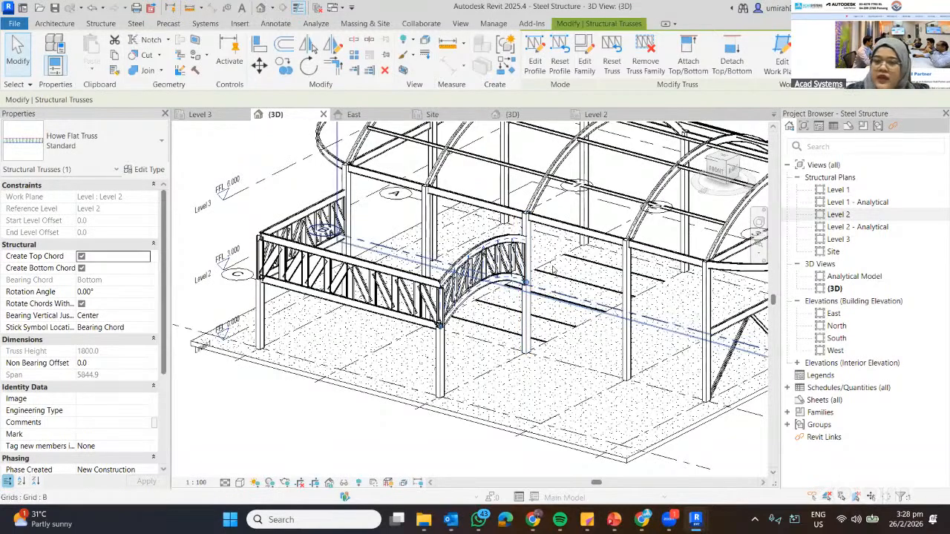
{"action": "scroll", "coordinate": [552, 249], "scroll_direction": "down", "scroll_amount": 1}
{"action": "middle_click_drag", "start_coordinate": [551, 249], "coordinate": [520, 305]}
{"action": "scroll", "coordinate": [395, 295], "scroll_direction": "down", "scroll_amount": 1}
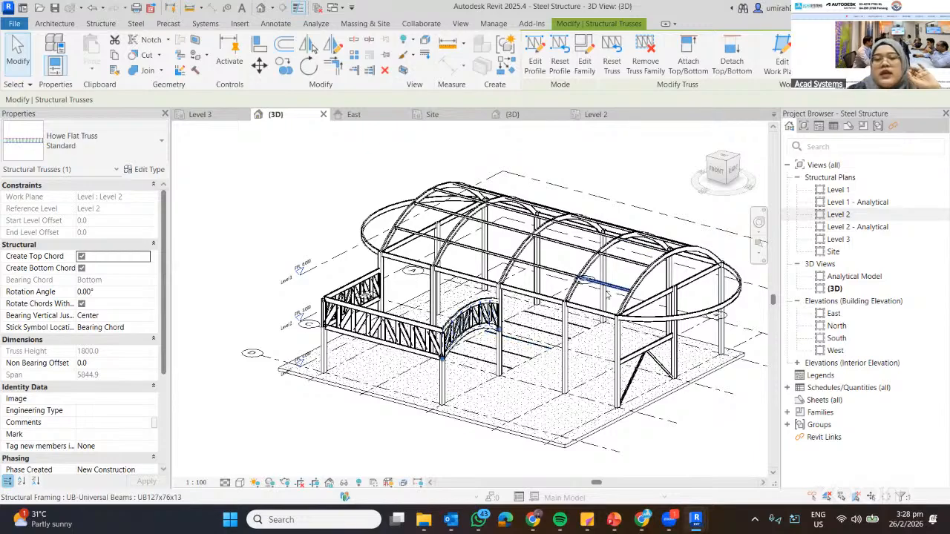
{"action": "scroll", "coordinate": [607, 295], "scroll_direction": "up", "scroll_amount": 4}
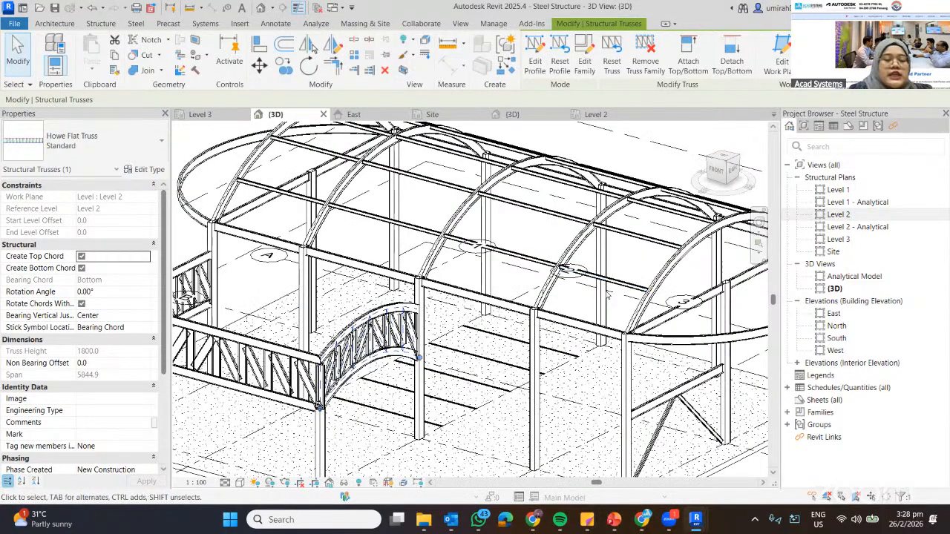
{"action": "scroll", "coordinate": [580, 280], "scroll_direction": "up", "scroll_amount": 3}
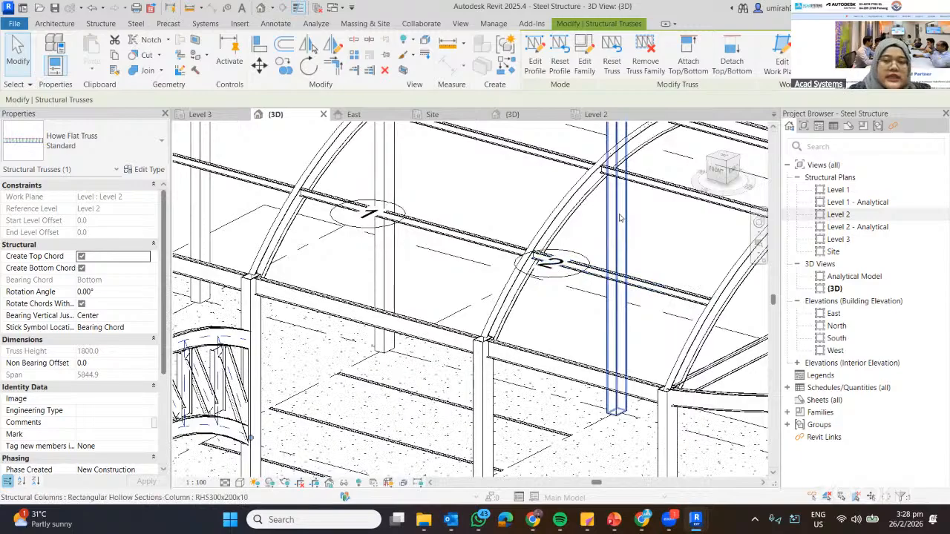
{"action": "scroll", "coordinate": [621, 216], "scroll_direction": "down", "scroll_amount": 3}
{"action": "middle_click_drag", "start_coordinate": [581, 204], "coordinate": [439, 221]}
{"action": "scroll", "coordinate": [448, 207], "scroll_direction": "up", "scroll_amount": 3}
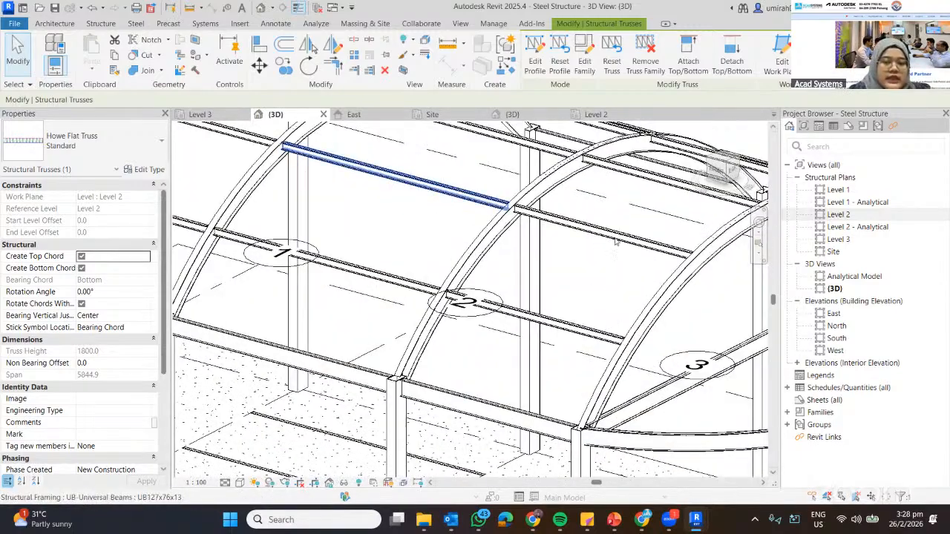
{"action": "scroll", "coordinate": [454, 198], "scroll_direction": "down", "scroll_amount": 5}
{"action": "scroll", "coordinate": [457, 300], "scroll_direction": "up", "scroll_amount": 4}
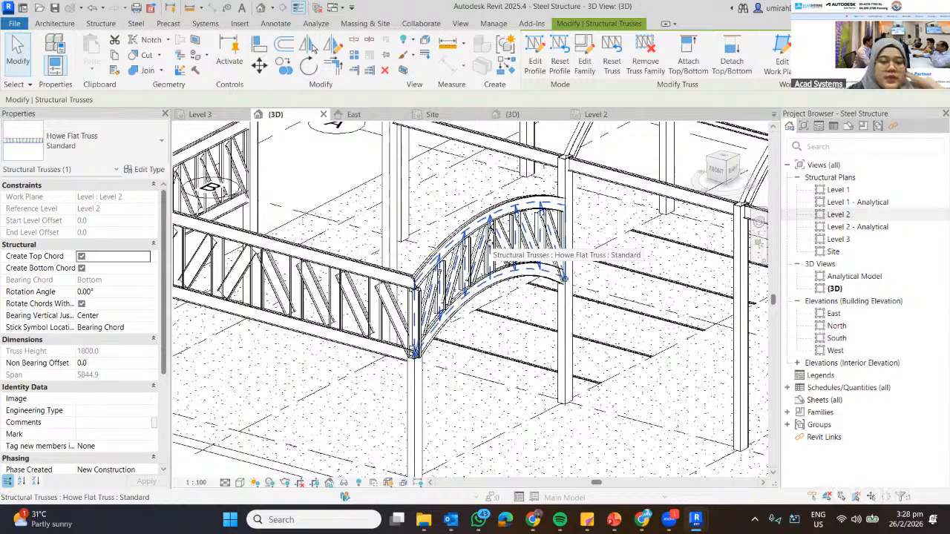
{"action": "scroll", "coordinate": [490, 244], "scroll_direction": "up", "scroll_amount": 3}
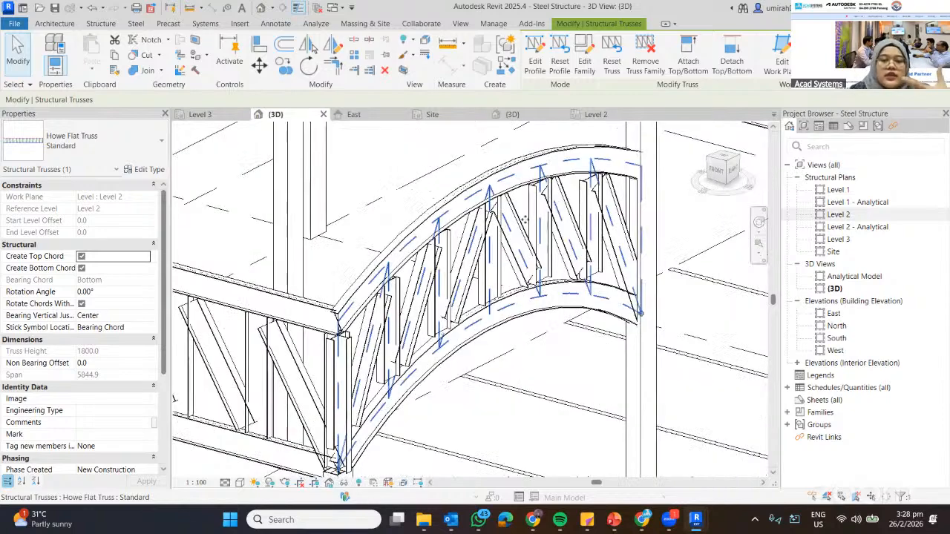
{"action": "middle_click_drag", "start_coordinate": [480, 257], "coordinate": [493, 262], "text": "shift"}
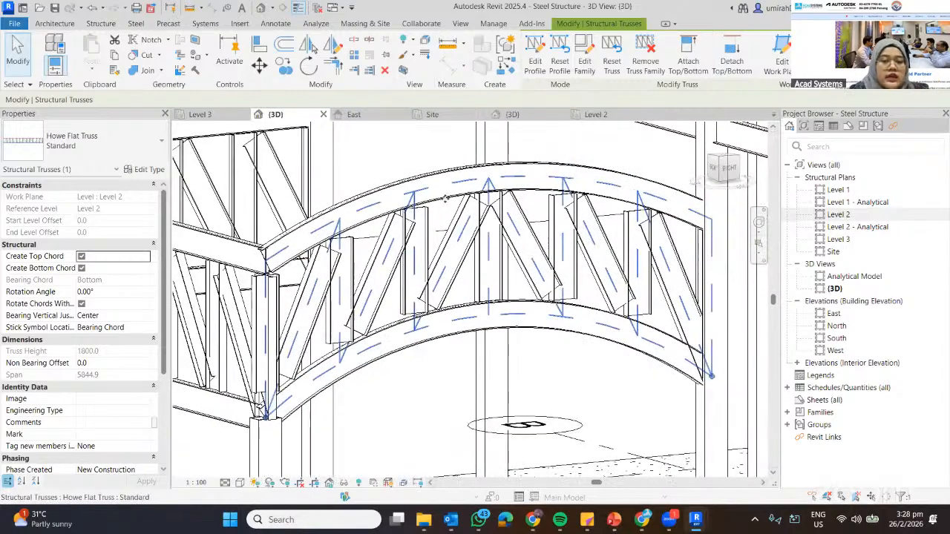